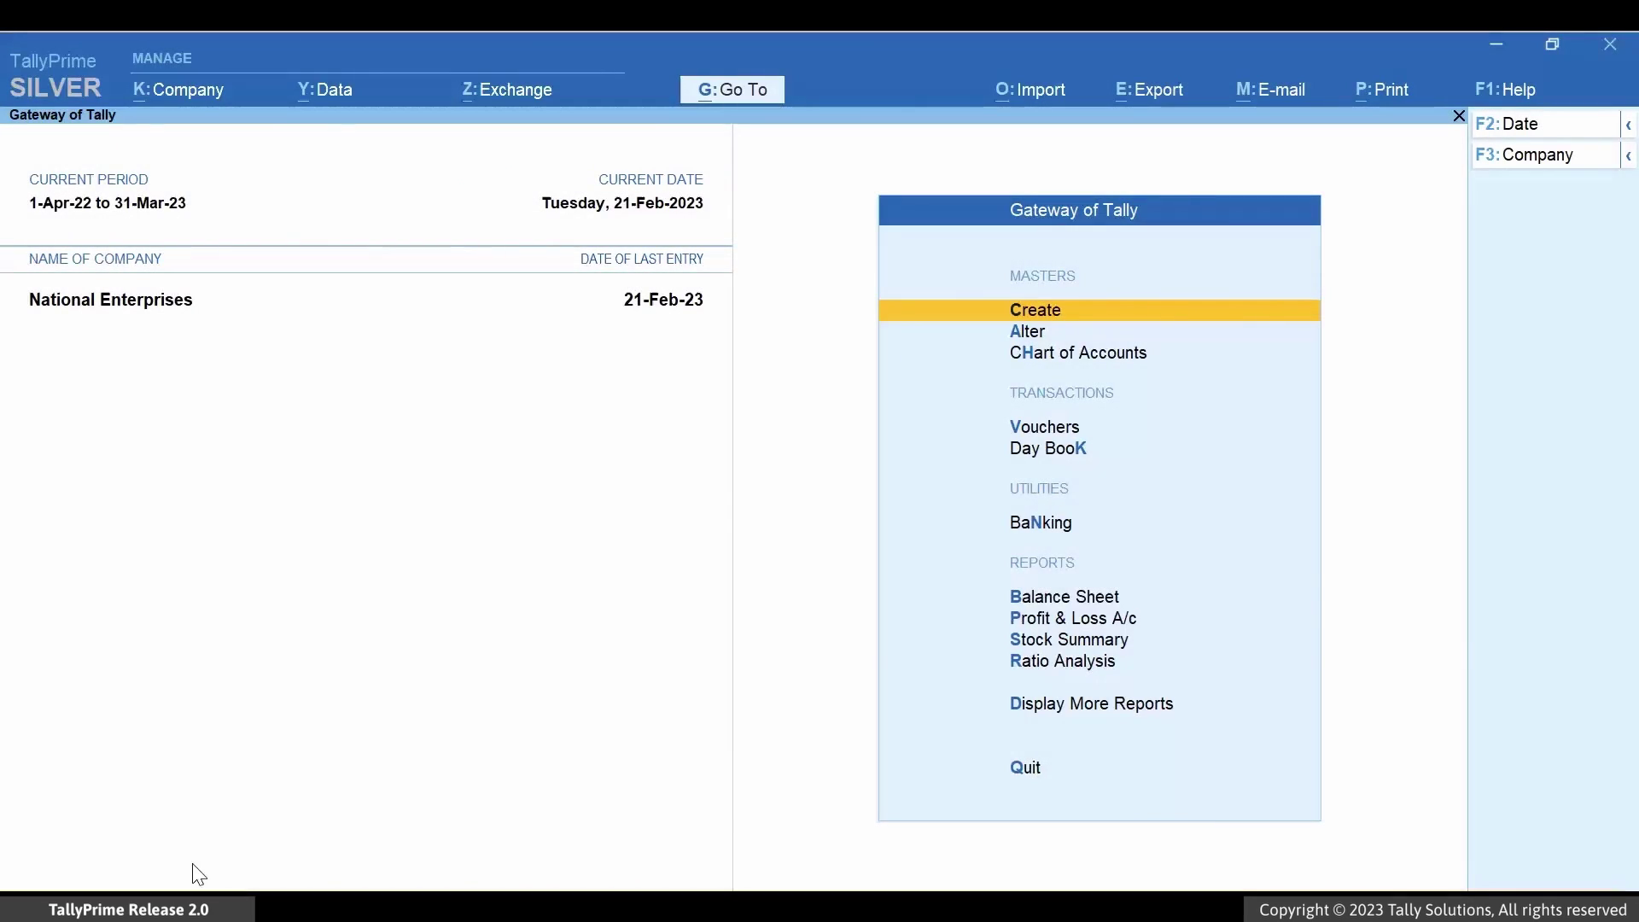
Choose Currency under Create Master from the Go To list.
{"action": "key", "text": "alt+g"}
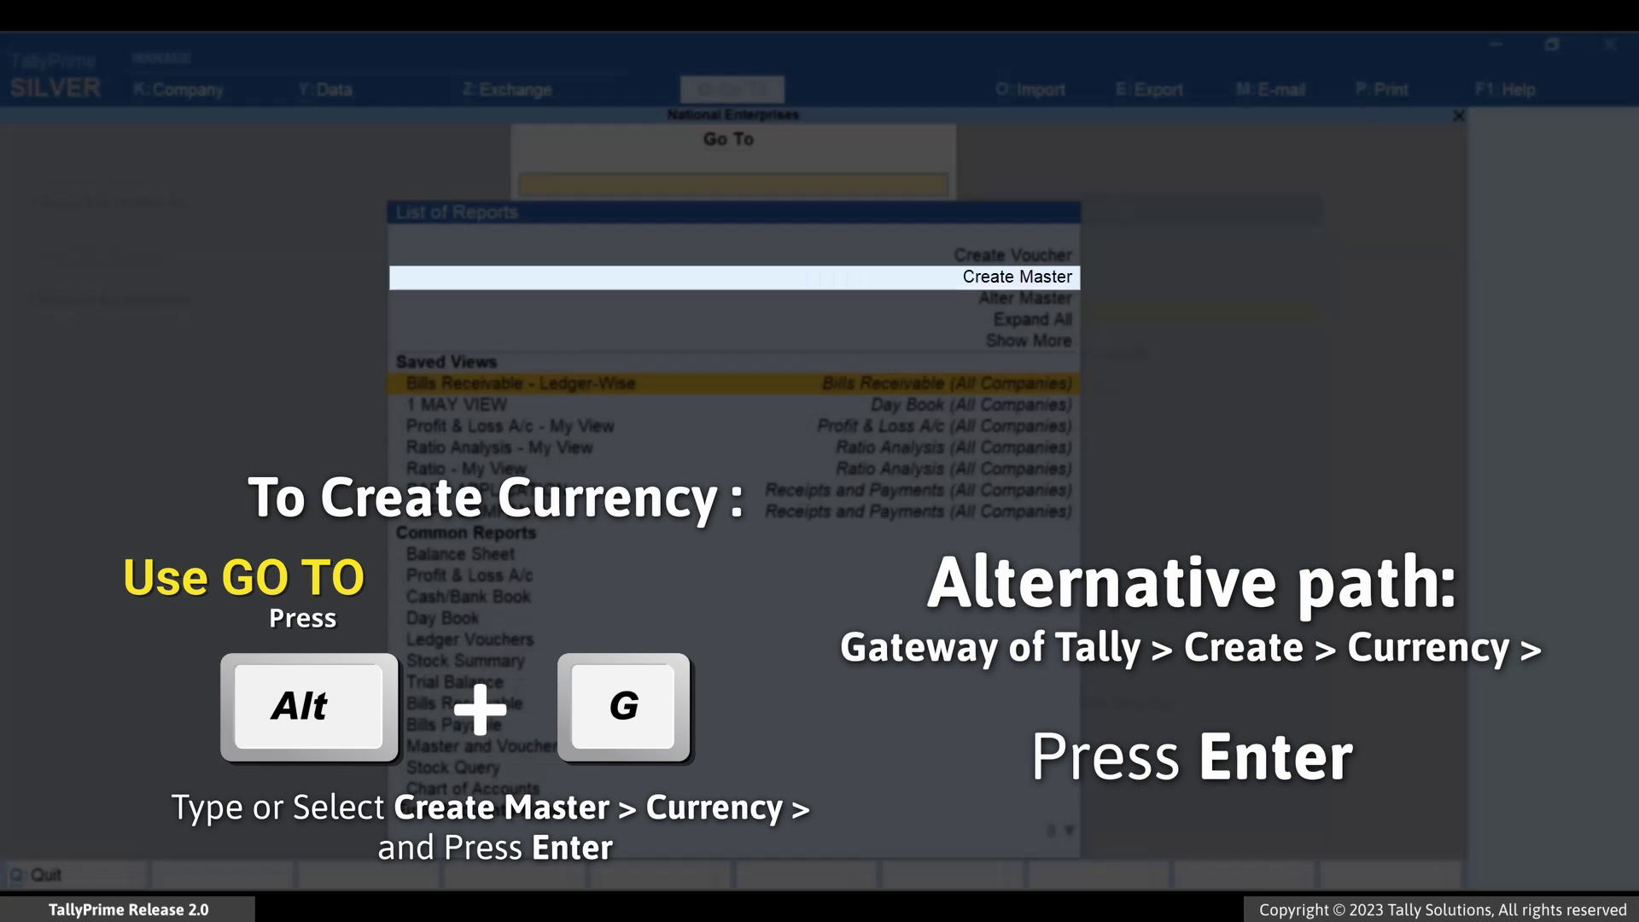
{"action": "key", "text": "Up"}
{"action": "key", "text": "Up"}
{"action": "key", "text": "Up"}
{"action": "key", "text": "Up"}
{"action": "key", "text": "Return"}
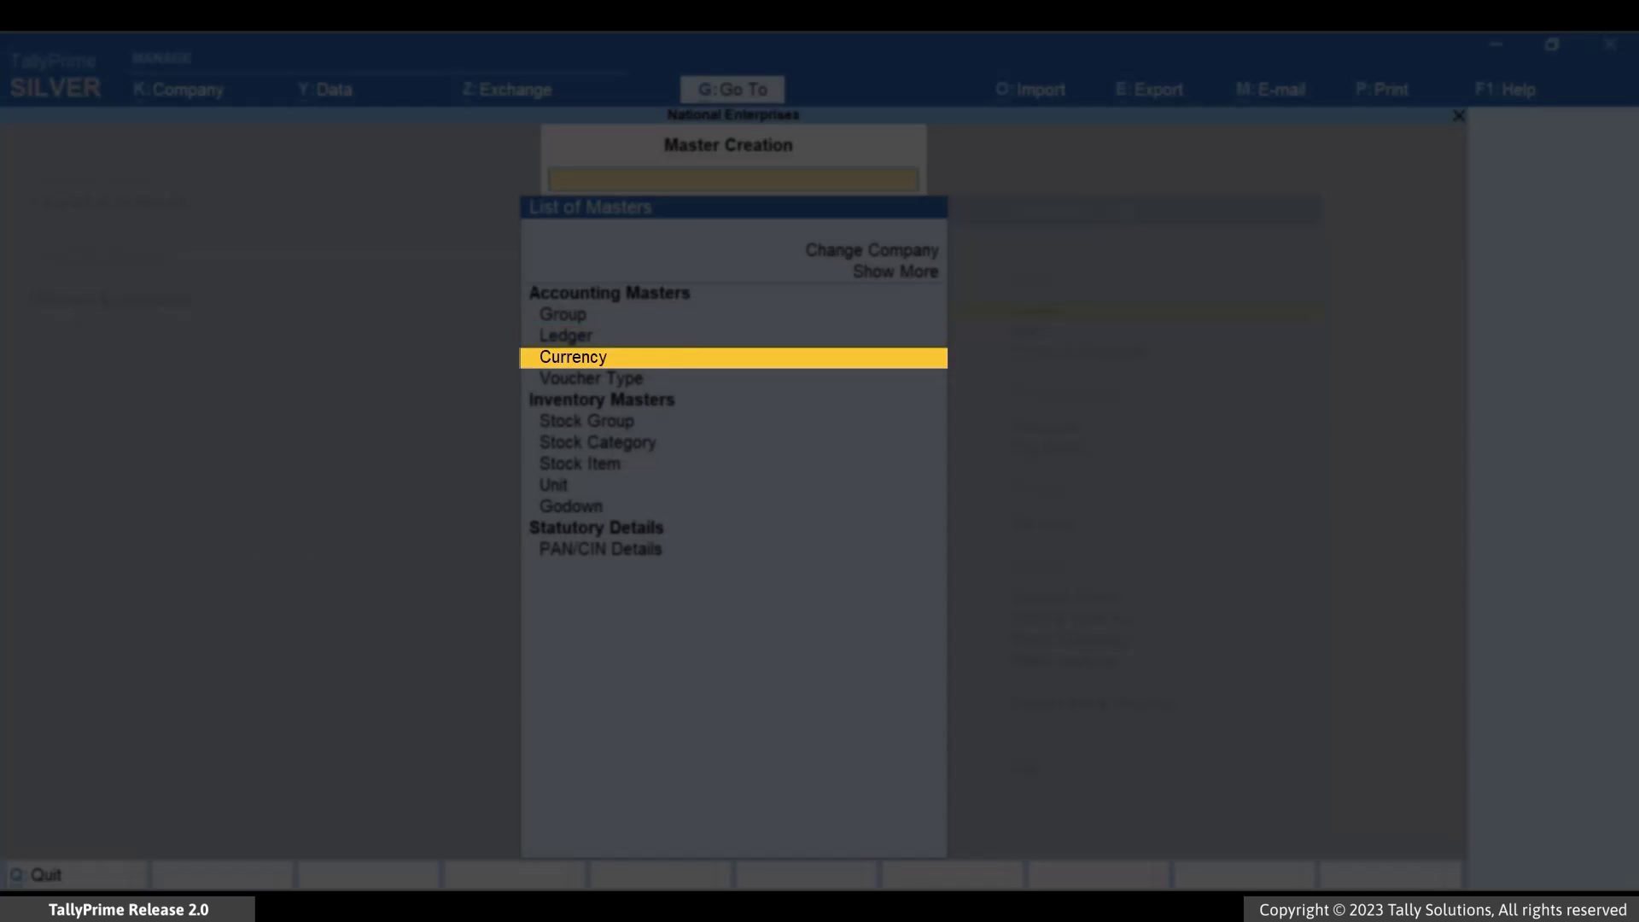
{"action": "key", "text": "Return"}
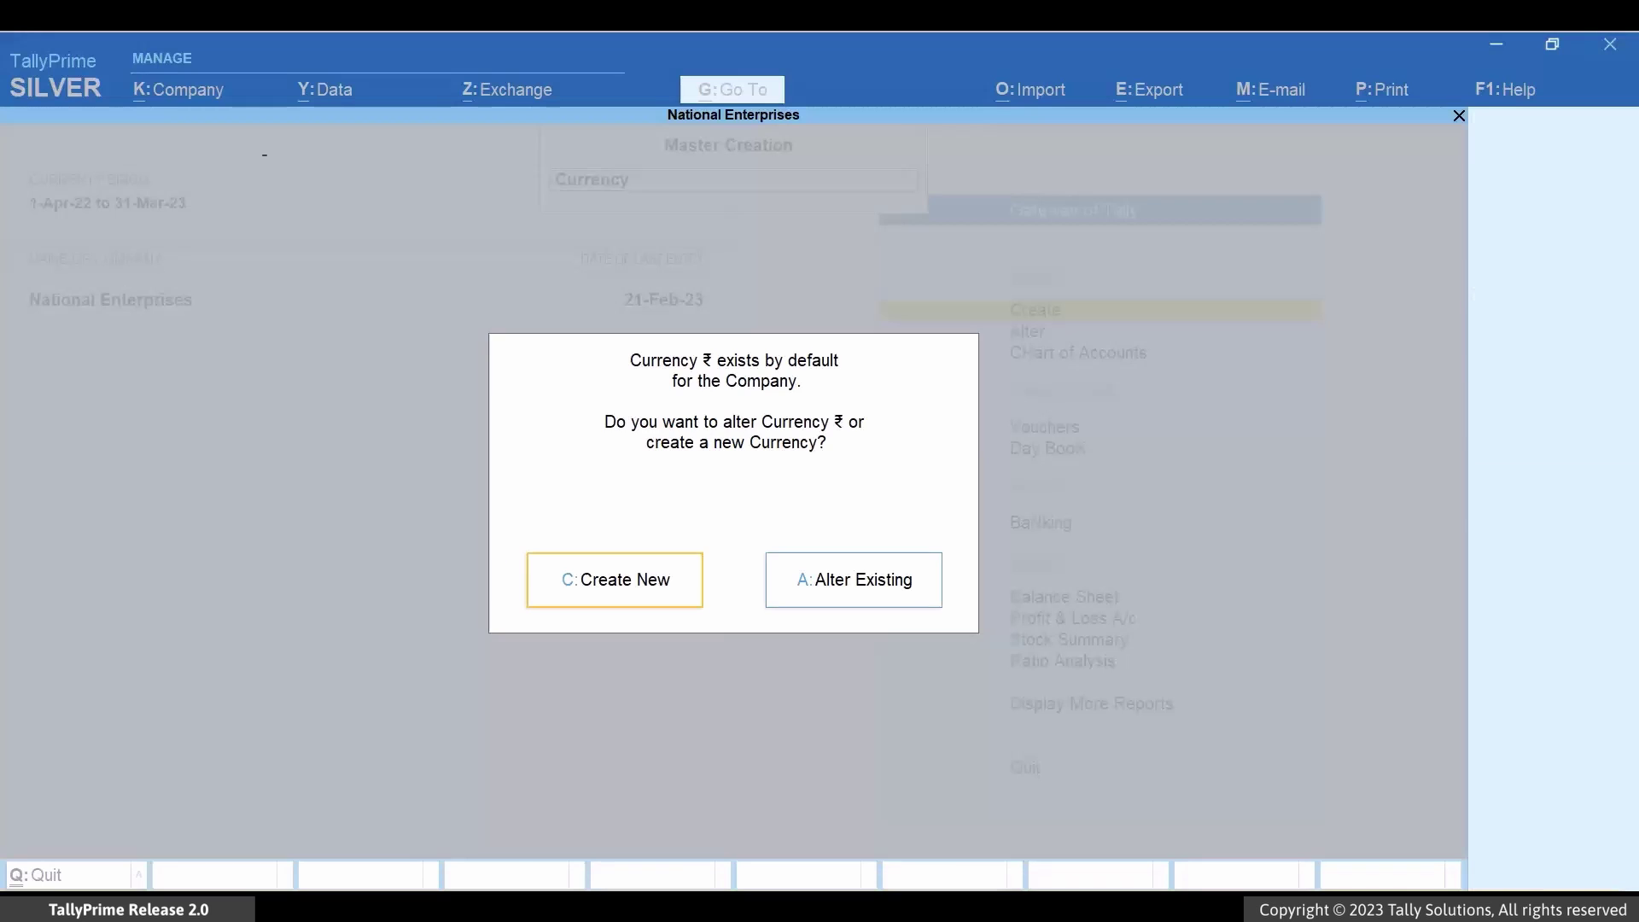
Create a new currency: symbol $, formal name United States Dollar, ISO code USD.
{"action": "type", "text": "c"}
{"action": "type", "text": "$"}
{"action": "key", "text": "Return"}
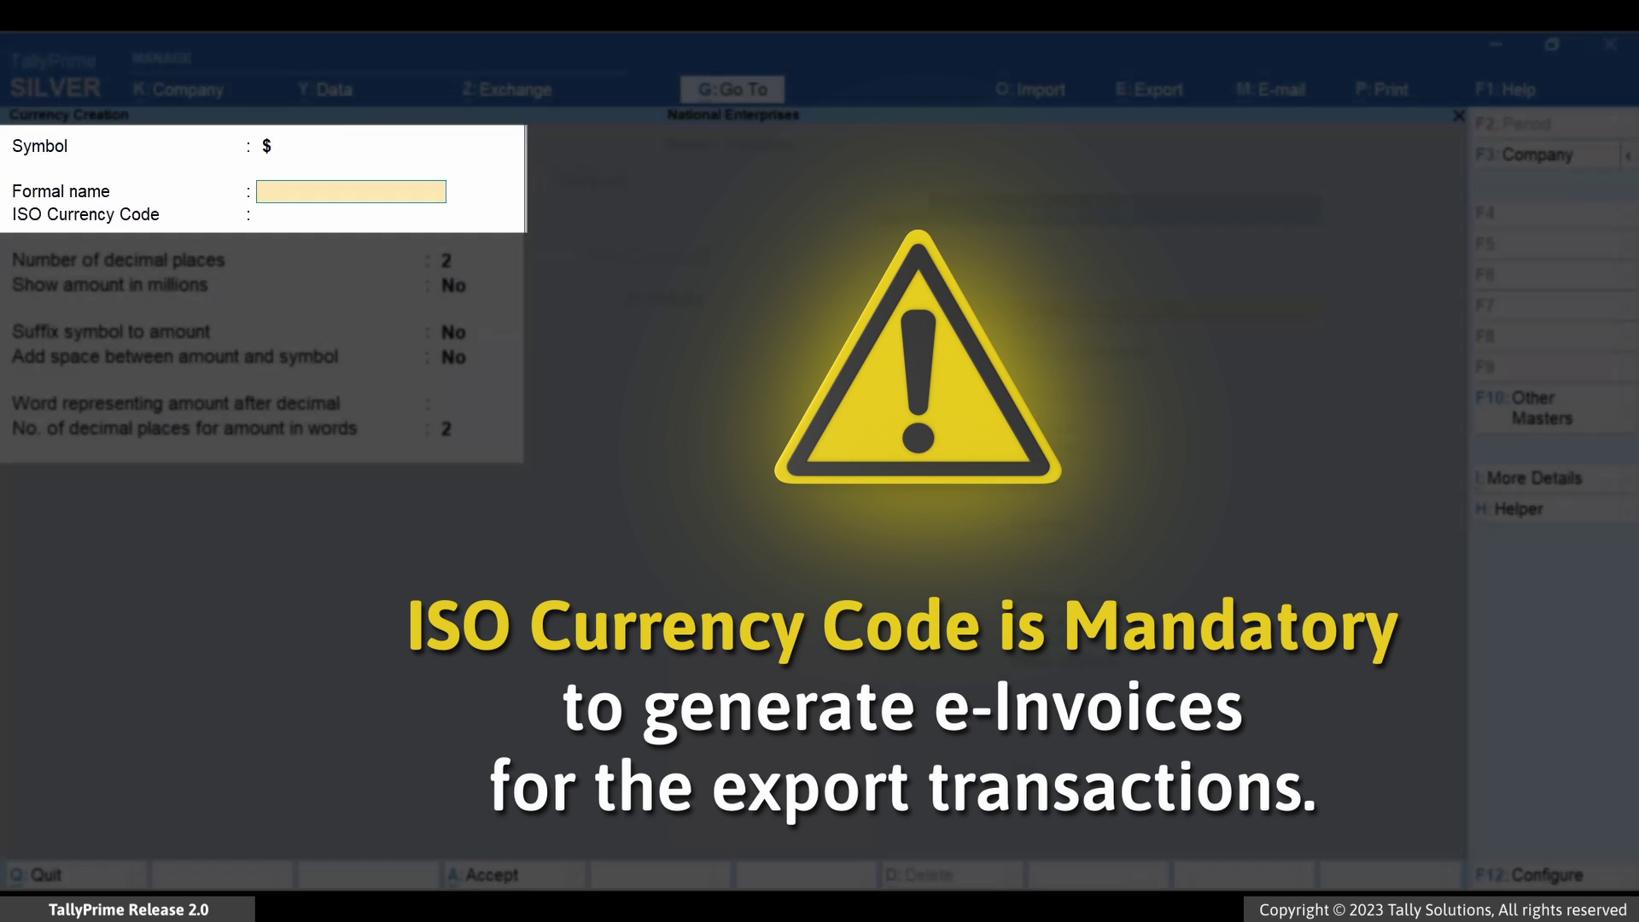
{"action": "type", "text": "United States Dollar"}
{"action": "key", "text": "Return"}
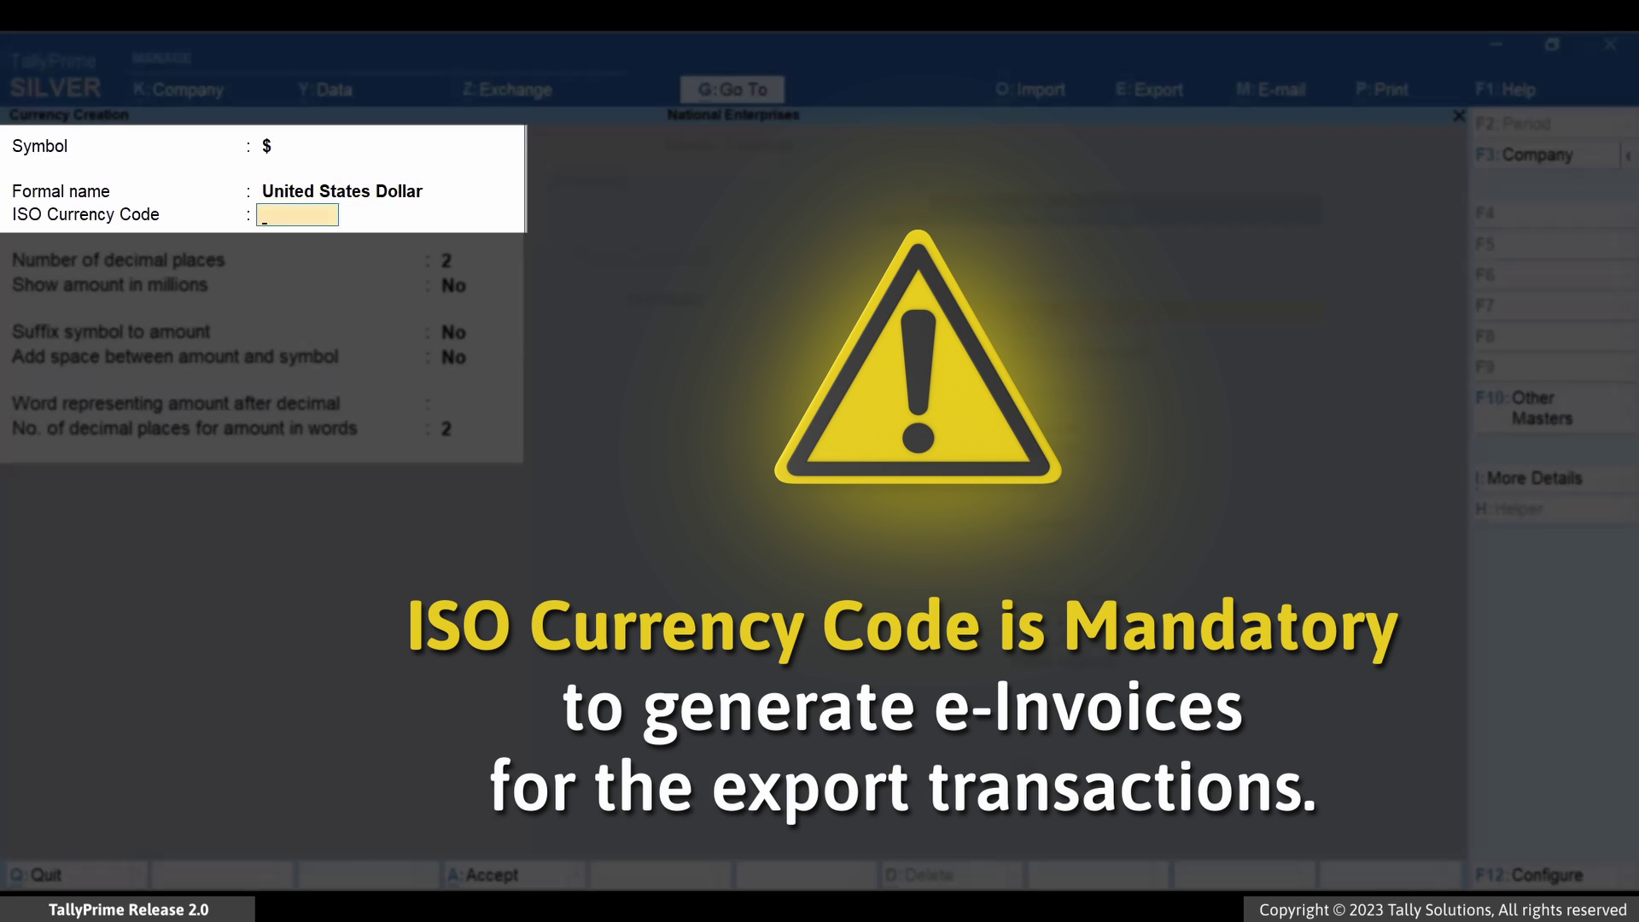
{"action": "type", "text": "USD"}
{"action": "key", "text": "Return"}
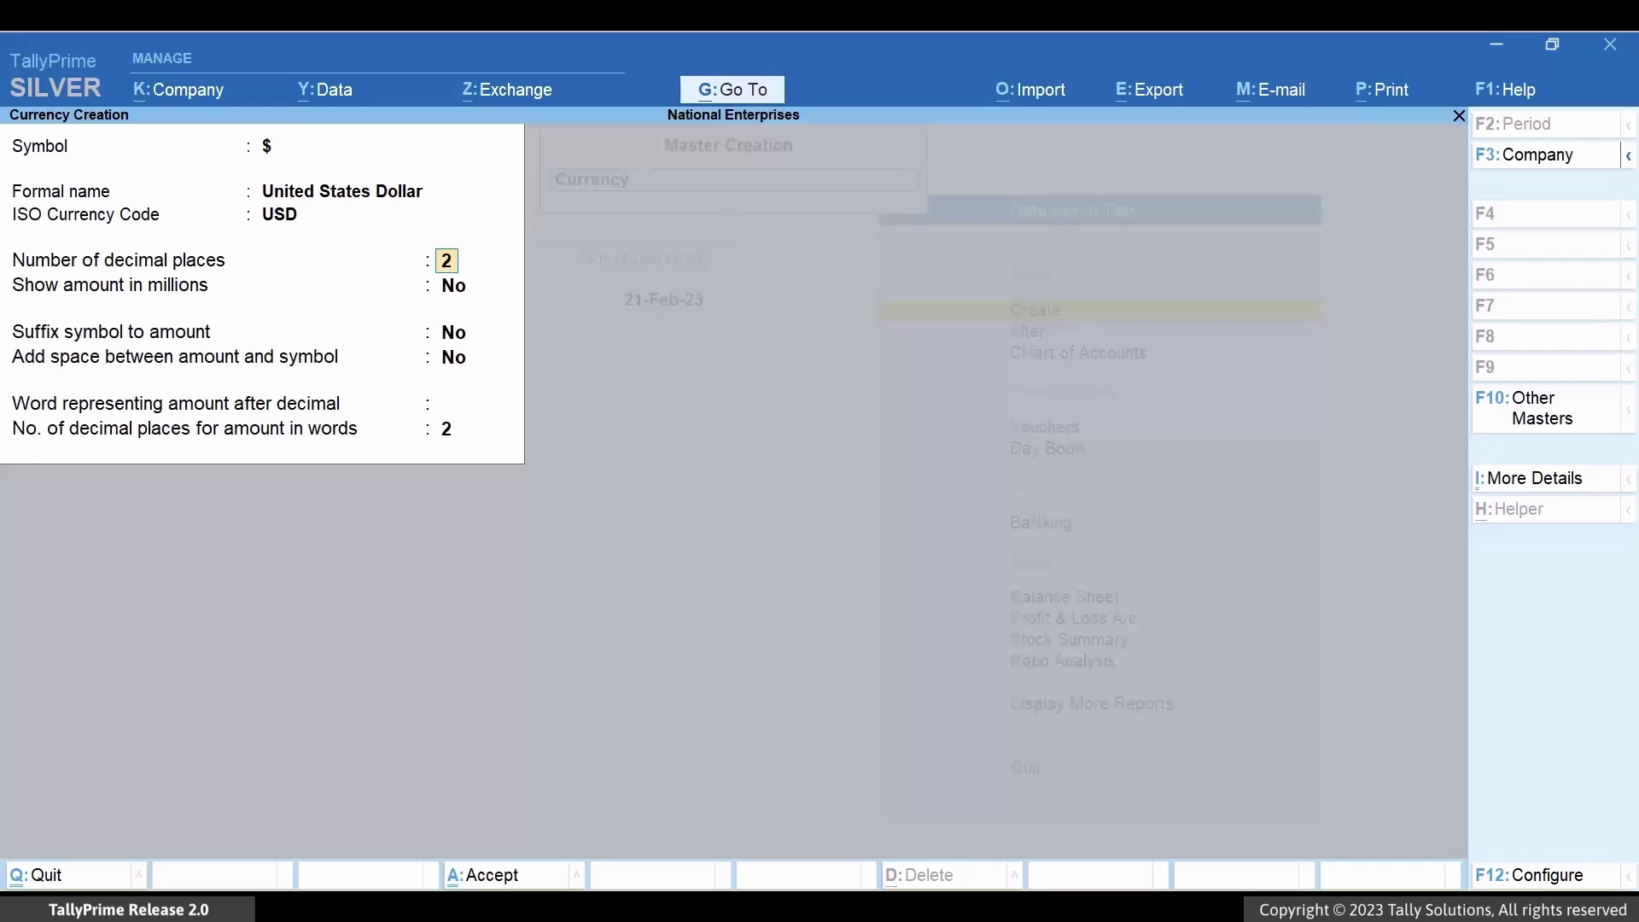
Keep 2 decimal places and default display options, set decimal word Cents, and save.
{"action": "key", "text": "Return"}
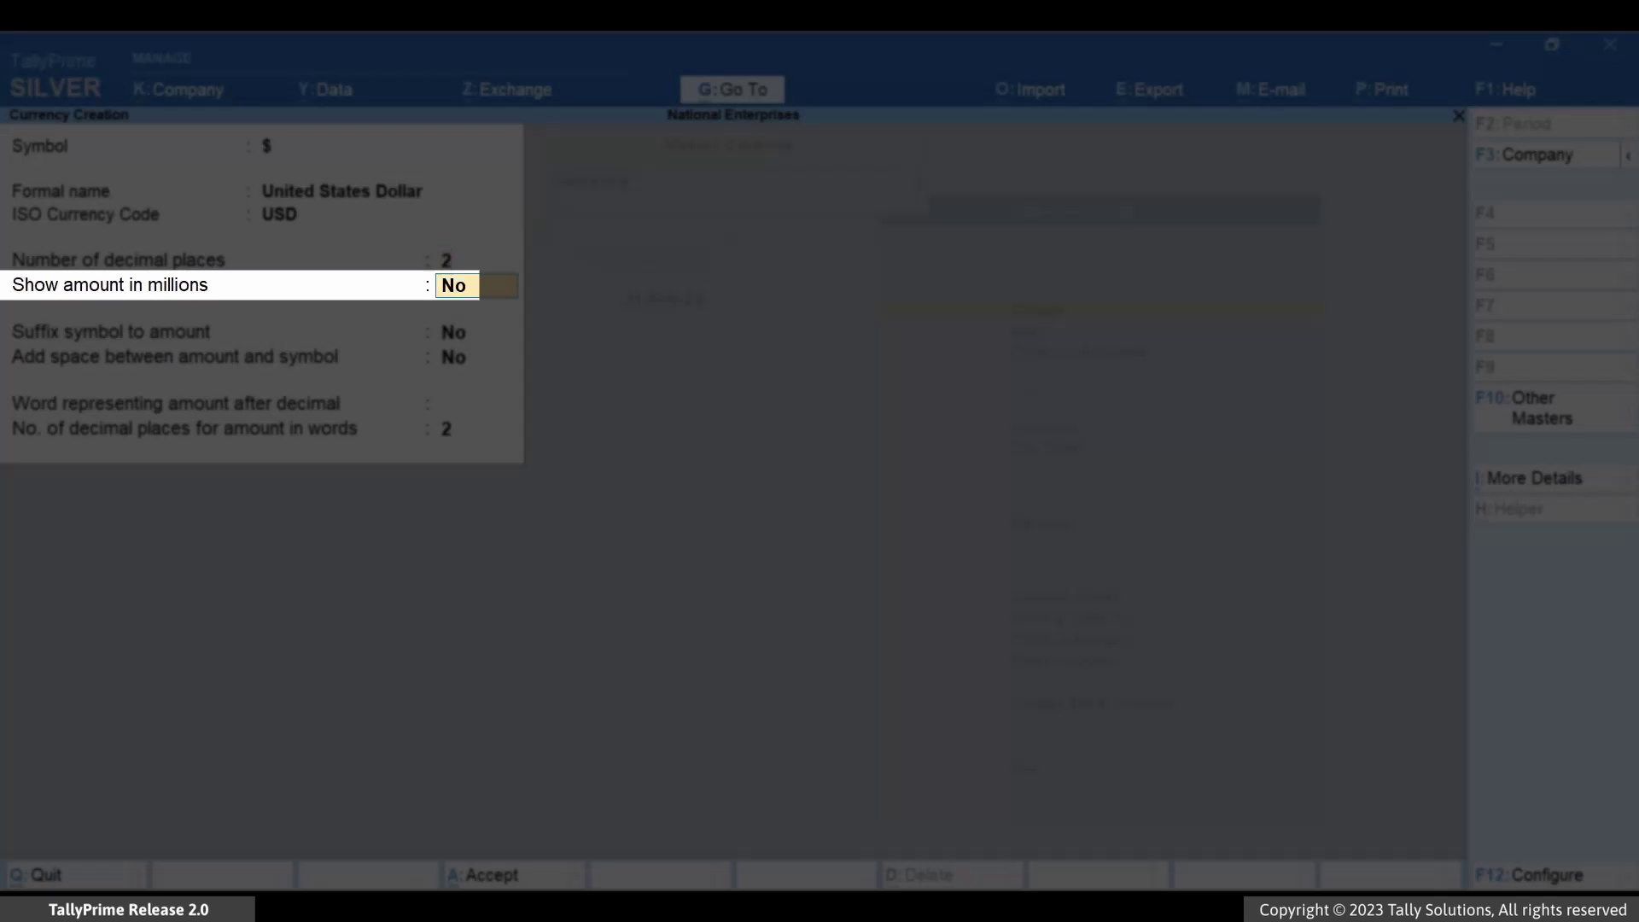
{"action": "key", "text": "Return"}
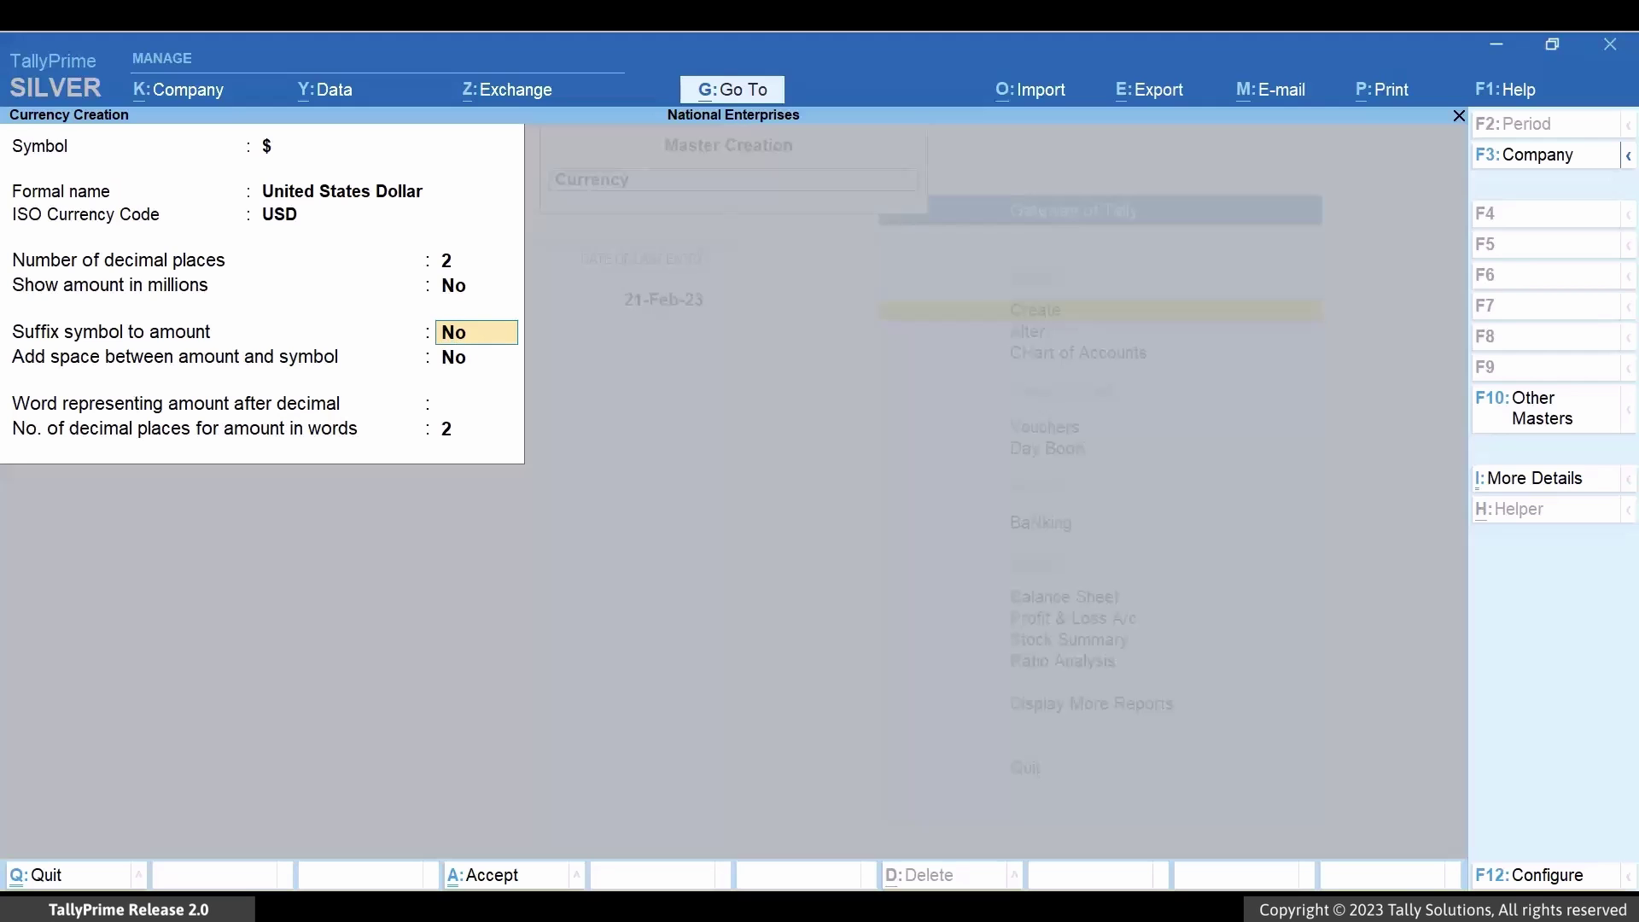
{"action": "key", "text": "Return"}
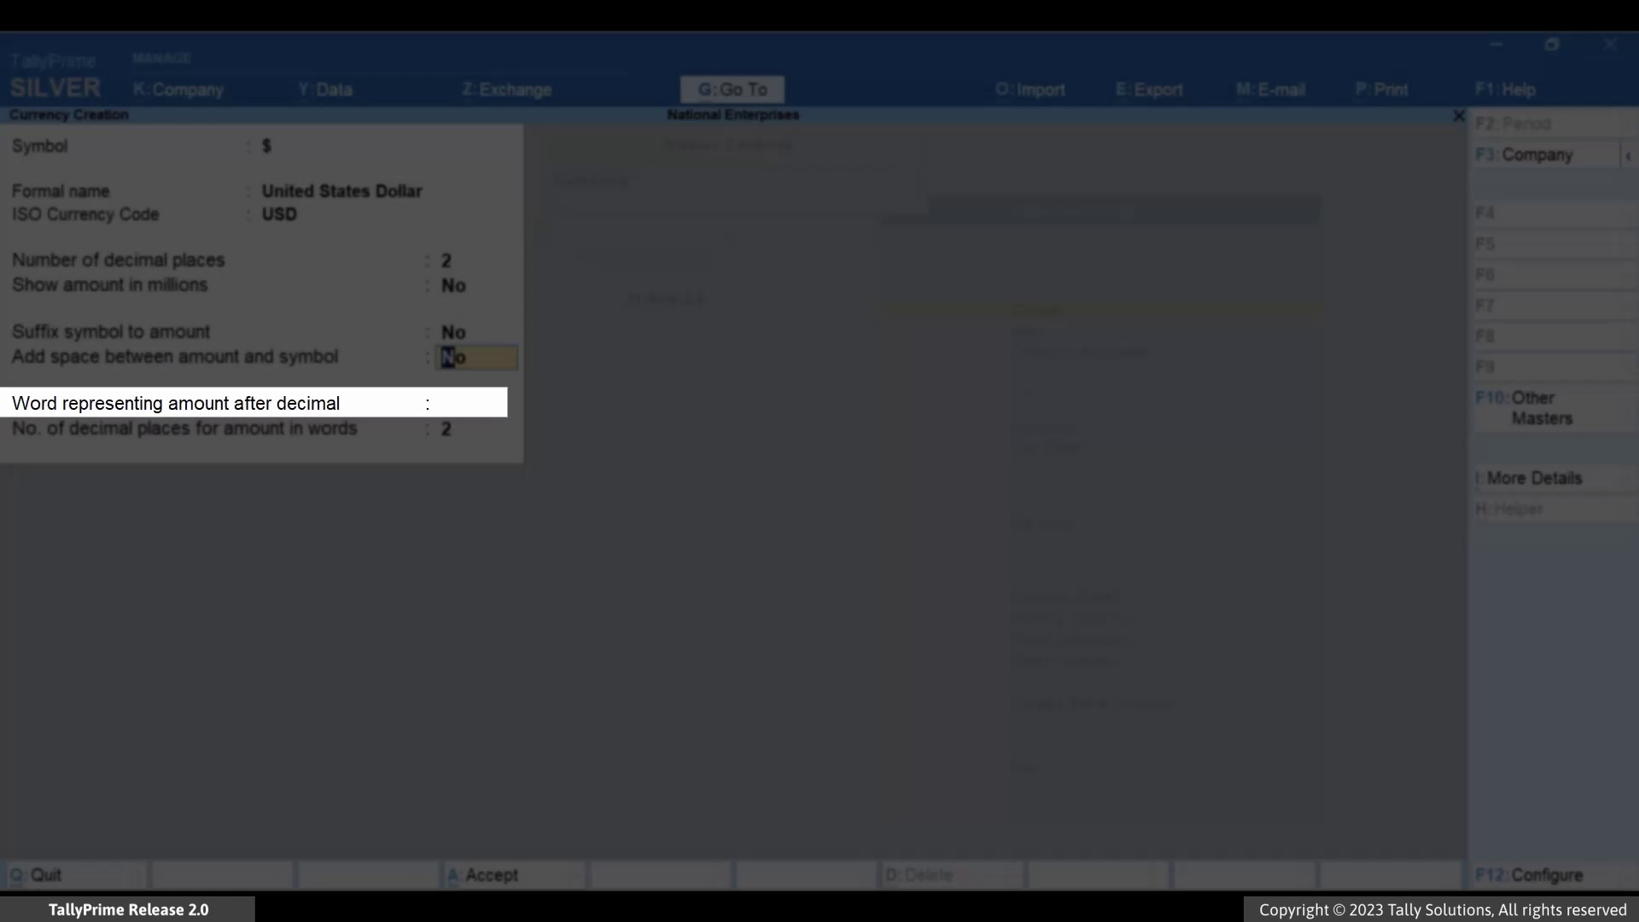
{"action": "key", "text": "Return"}
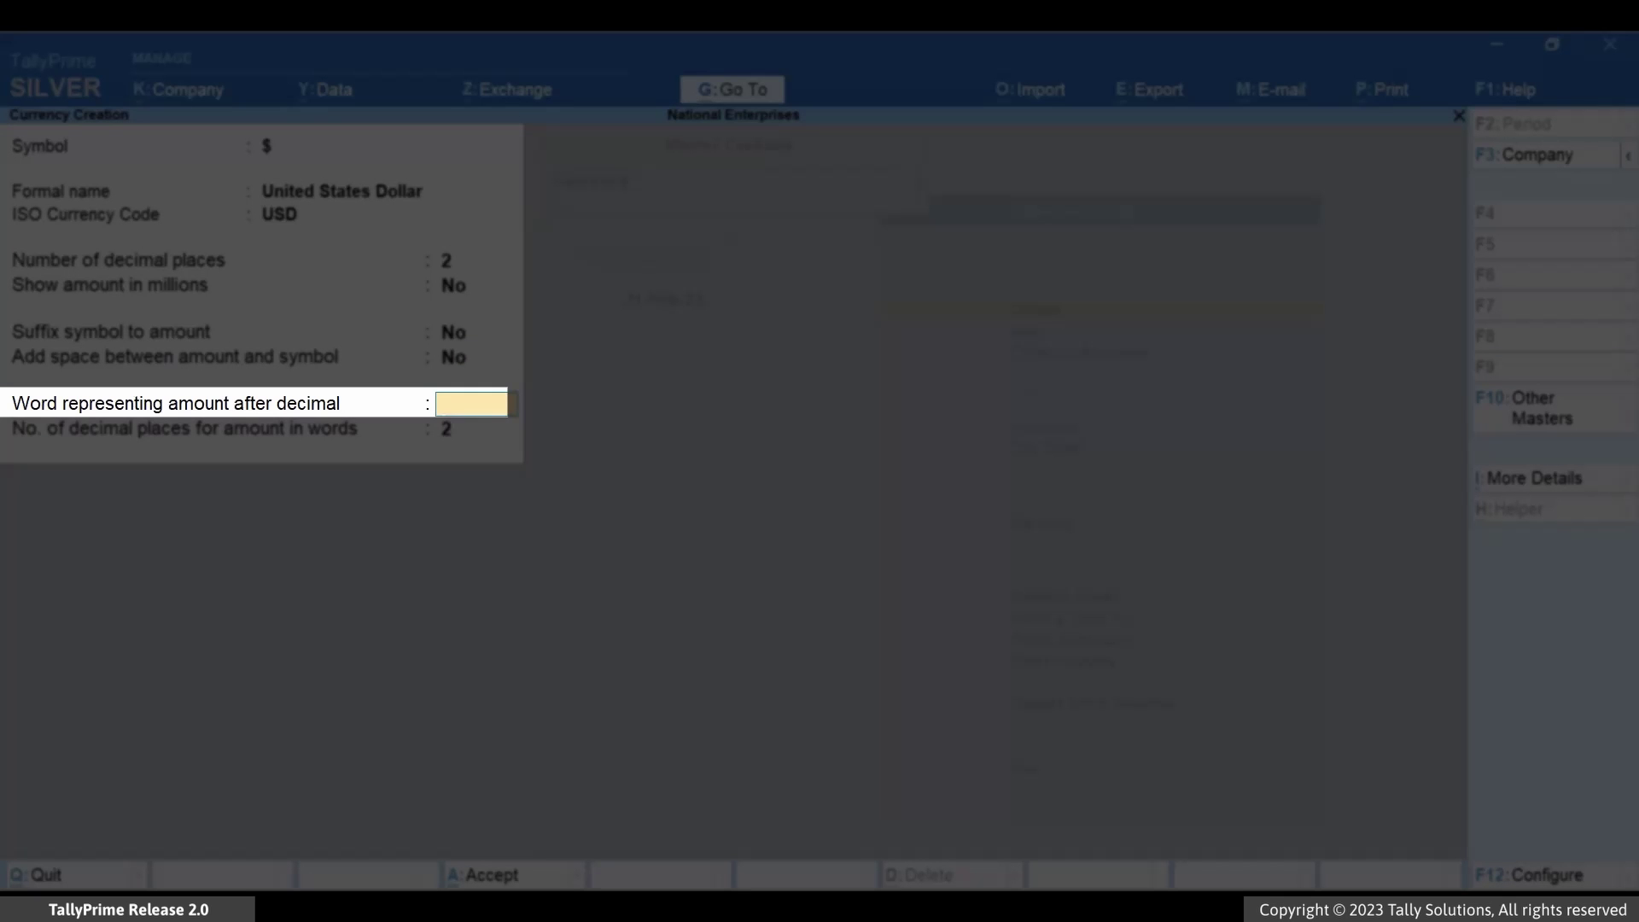
{"action": "type", "text": "Cents"}
{"action": "key", "text": "Return"}
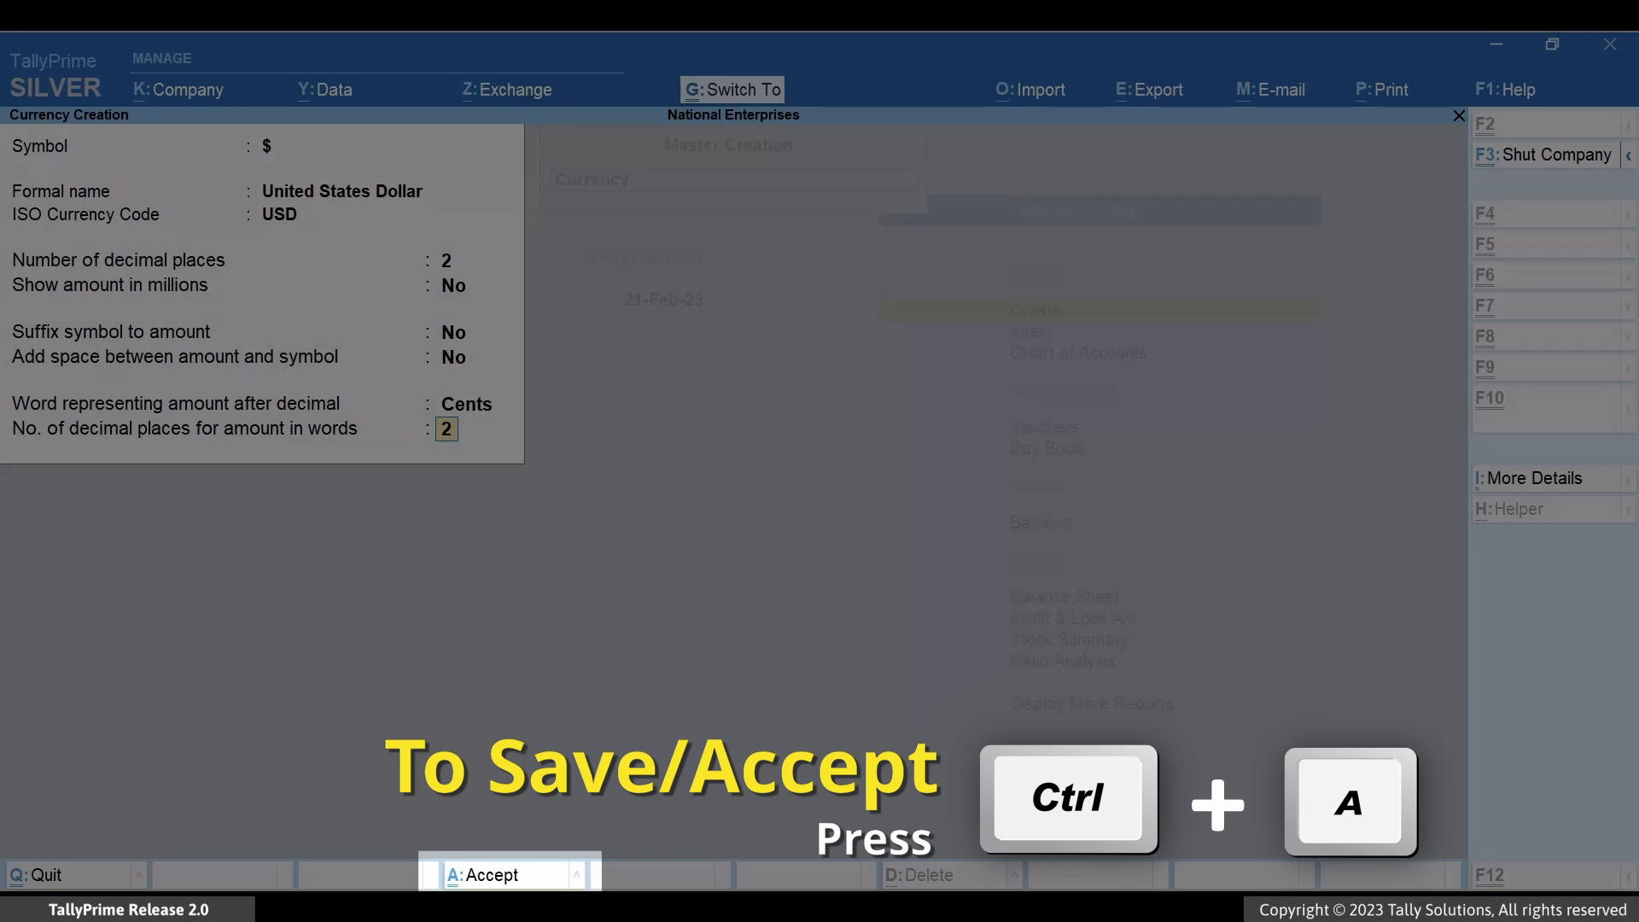
{"action": "key", "text": "ctrl+a"}
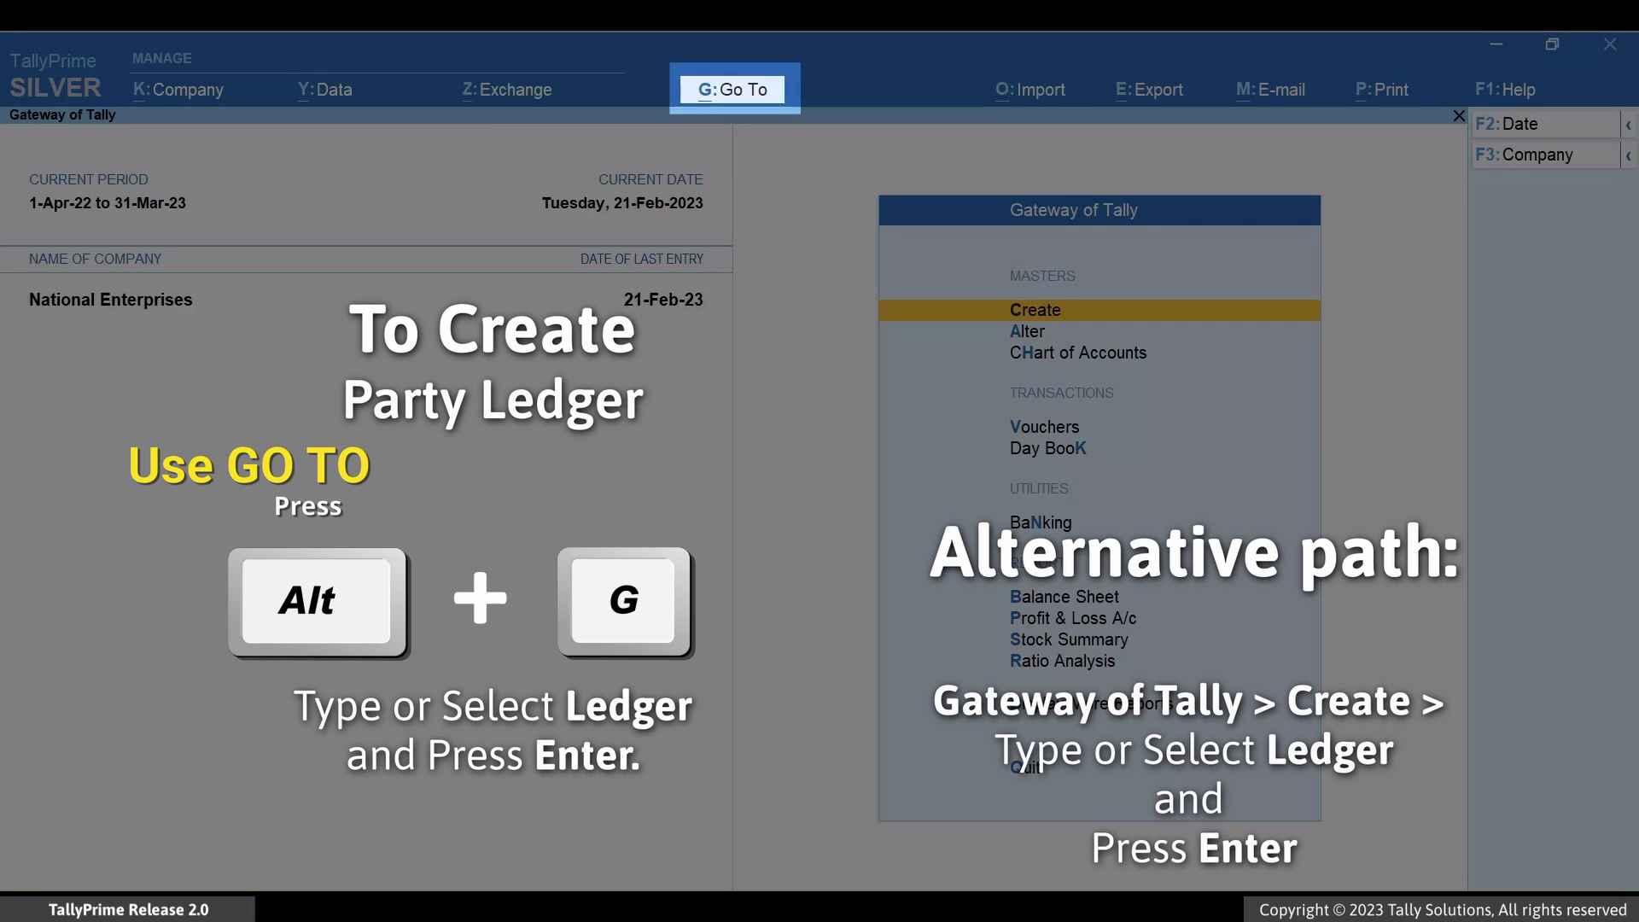
Create a new ledger named Davies Group under Sundry Debtors.
{"action": "key", "text": "alt+g"}
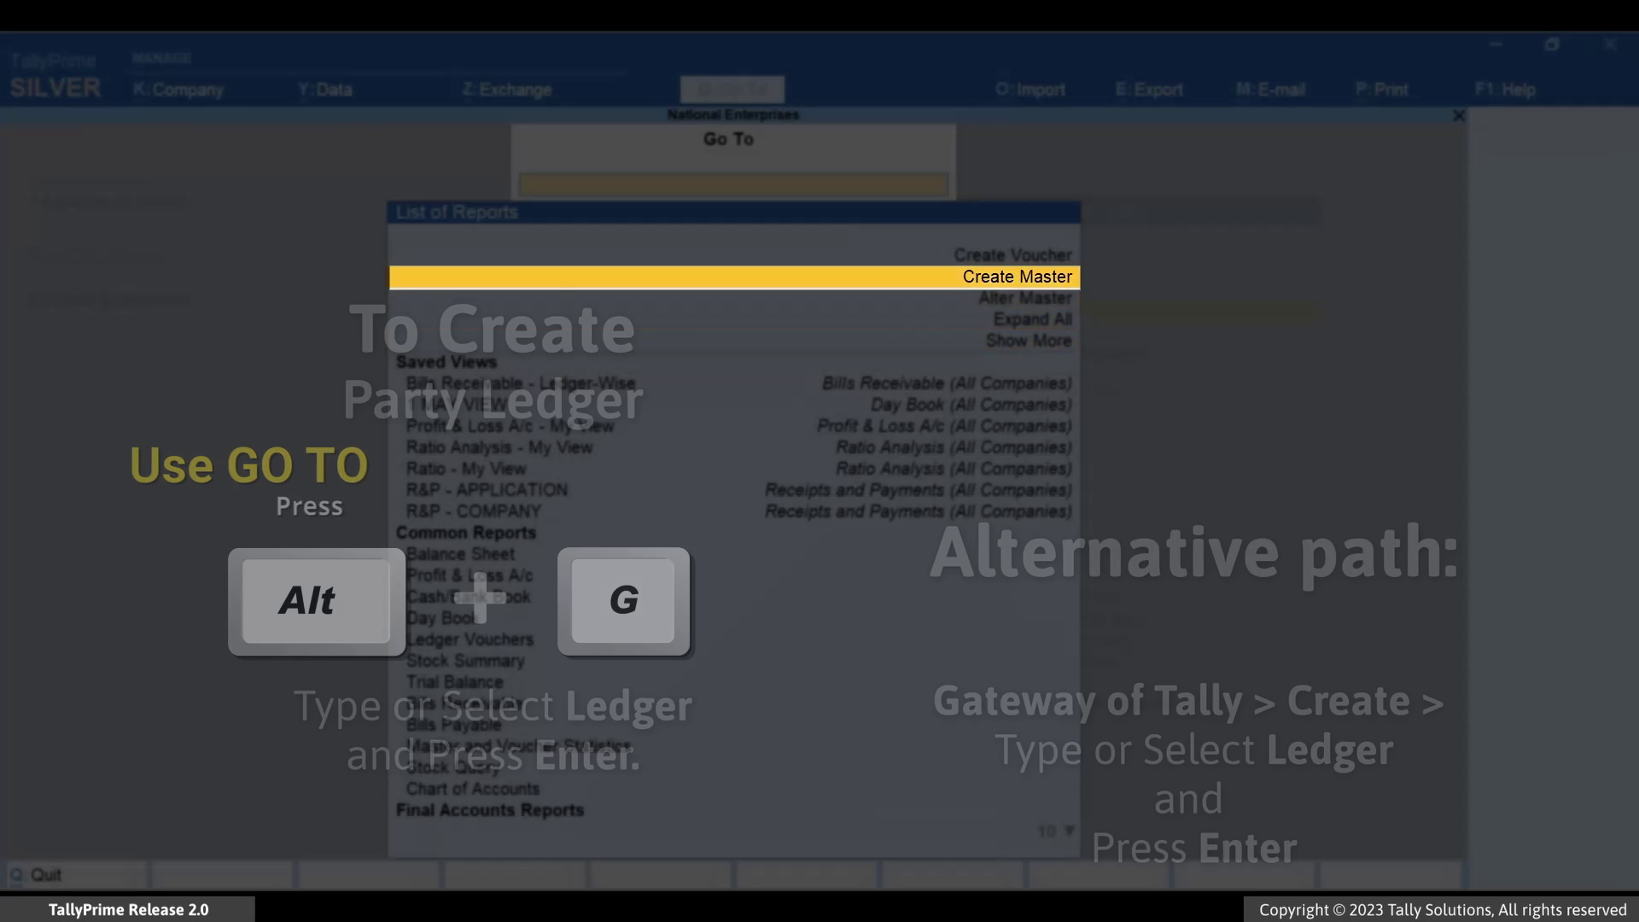
{"action": "key", "text": "Return"}
{"action": "key", "text": "Down"}
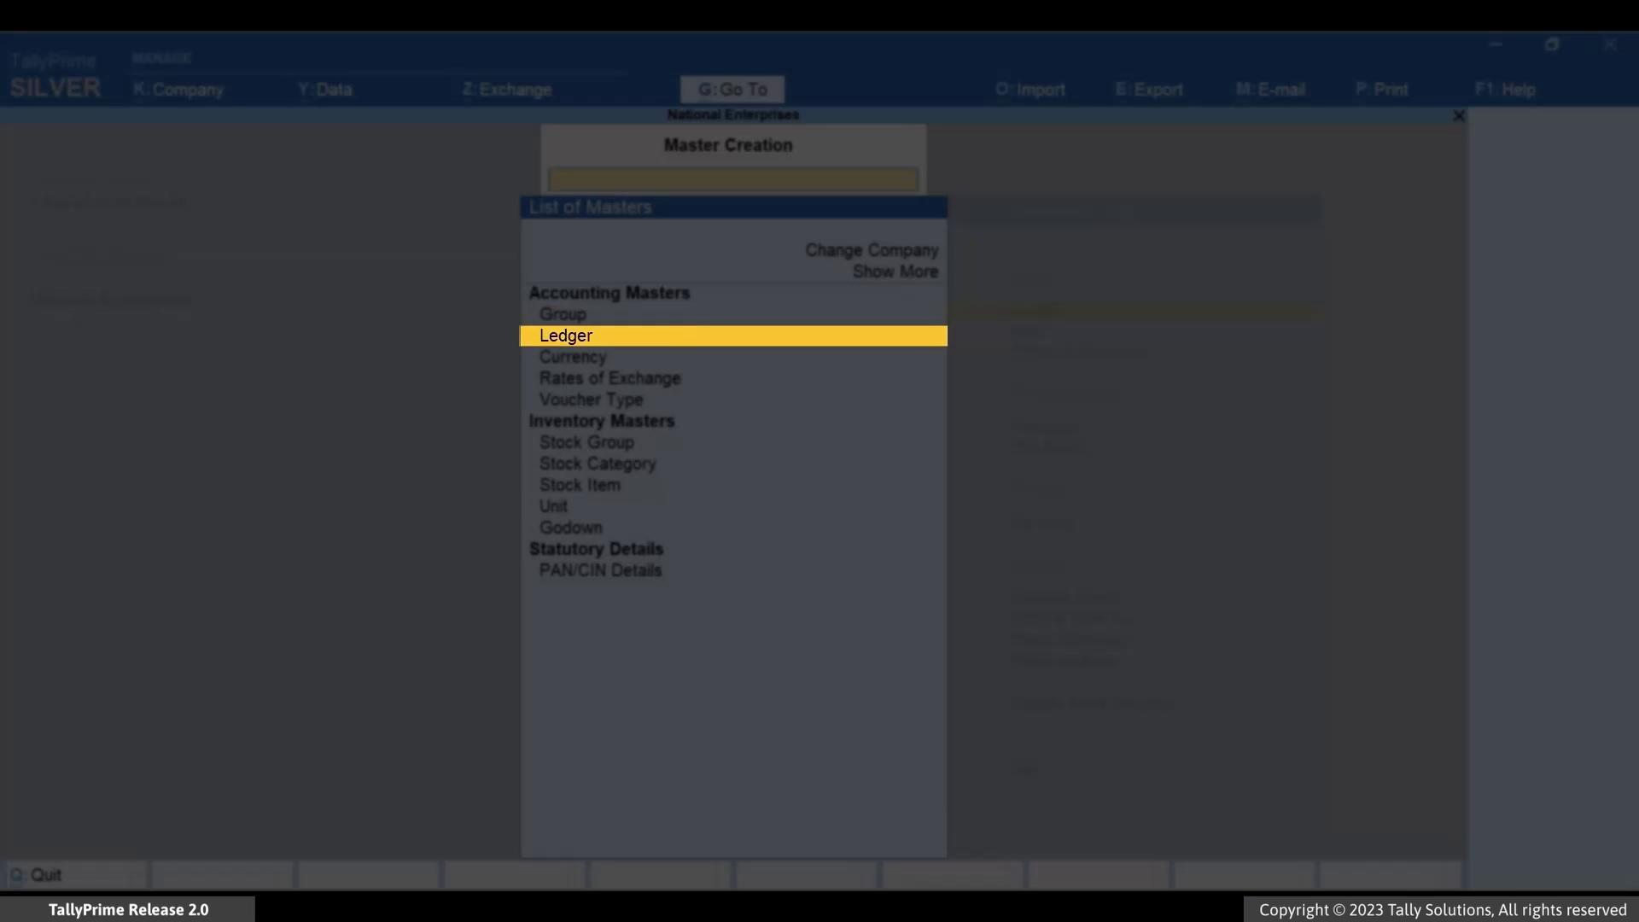
{"action": "key", "text": "Return"}
{"action": "type", "text": "D"}
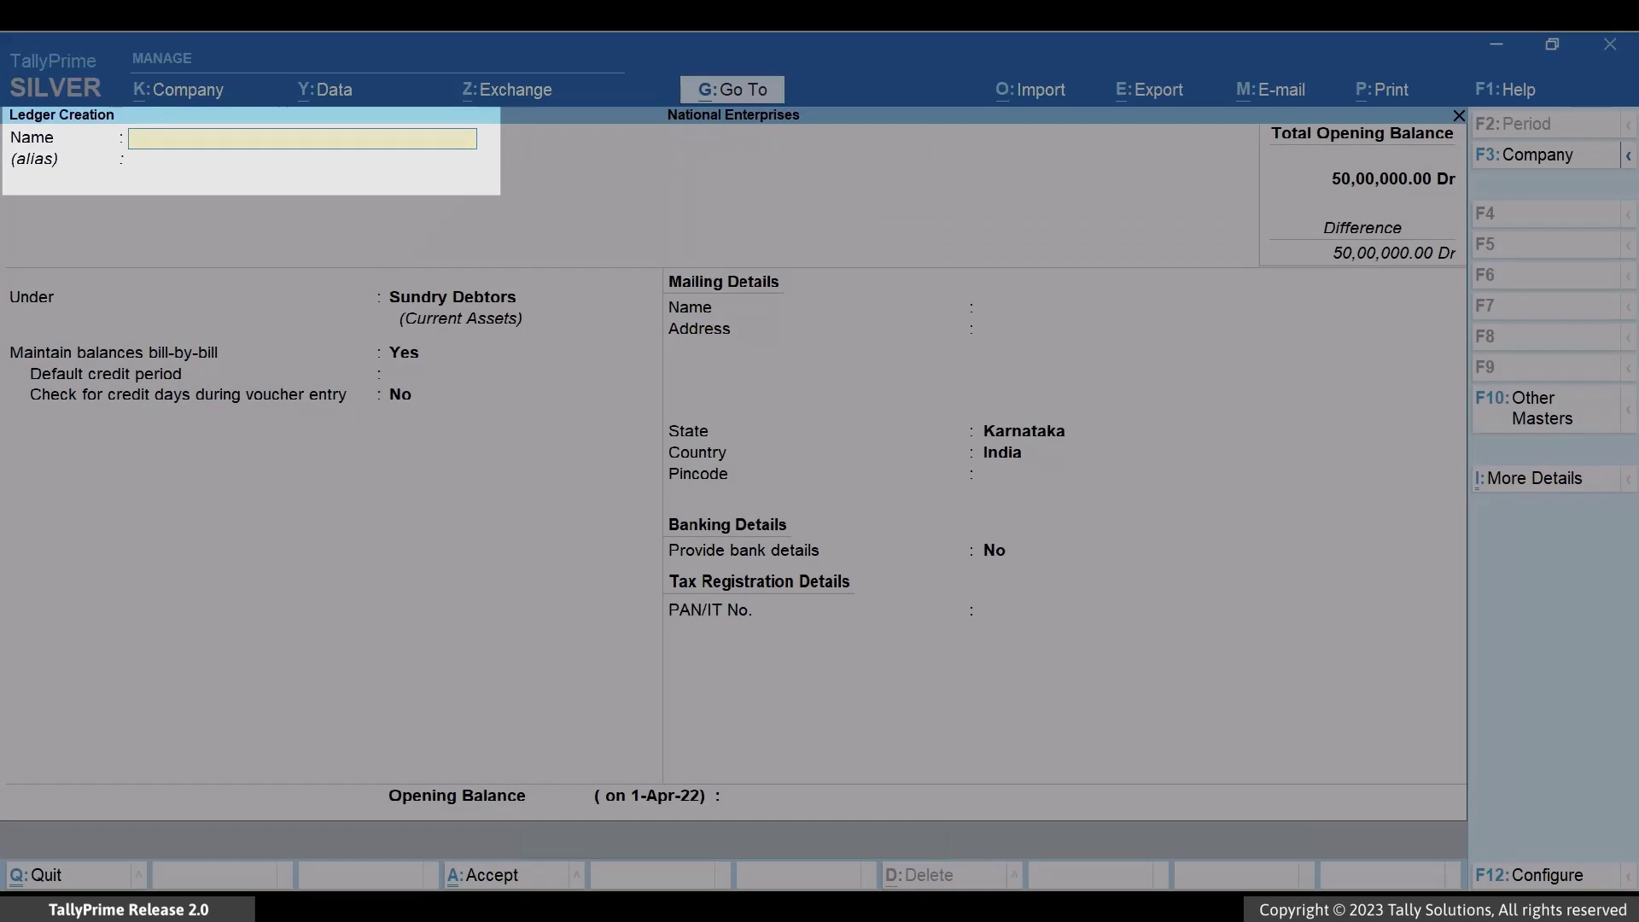
{"action": "type", "text": "avies Group"}
{"action": "key", "text": "Return"}
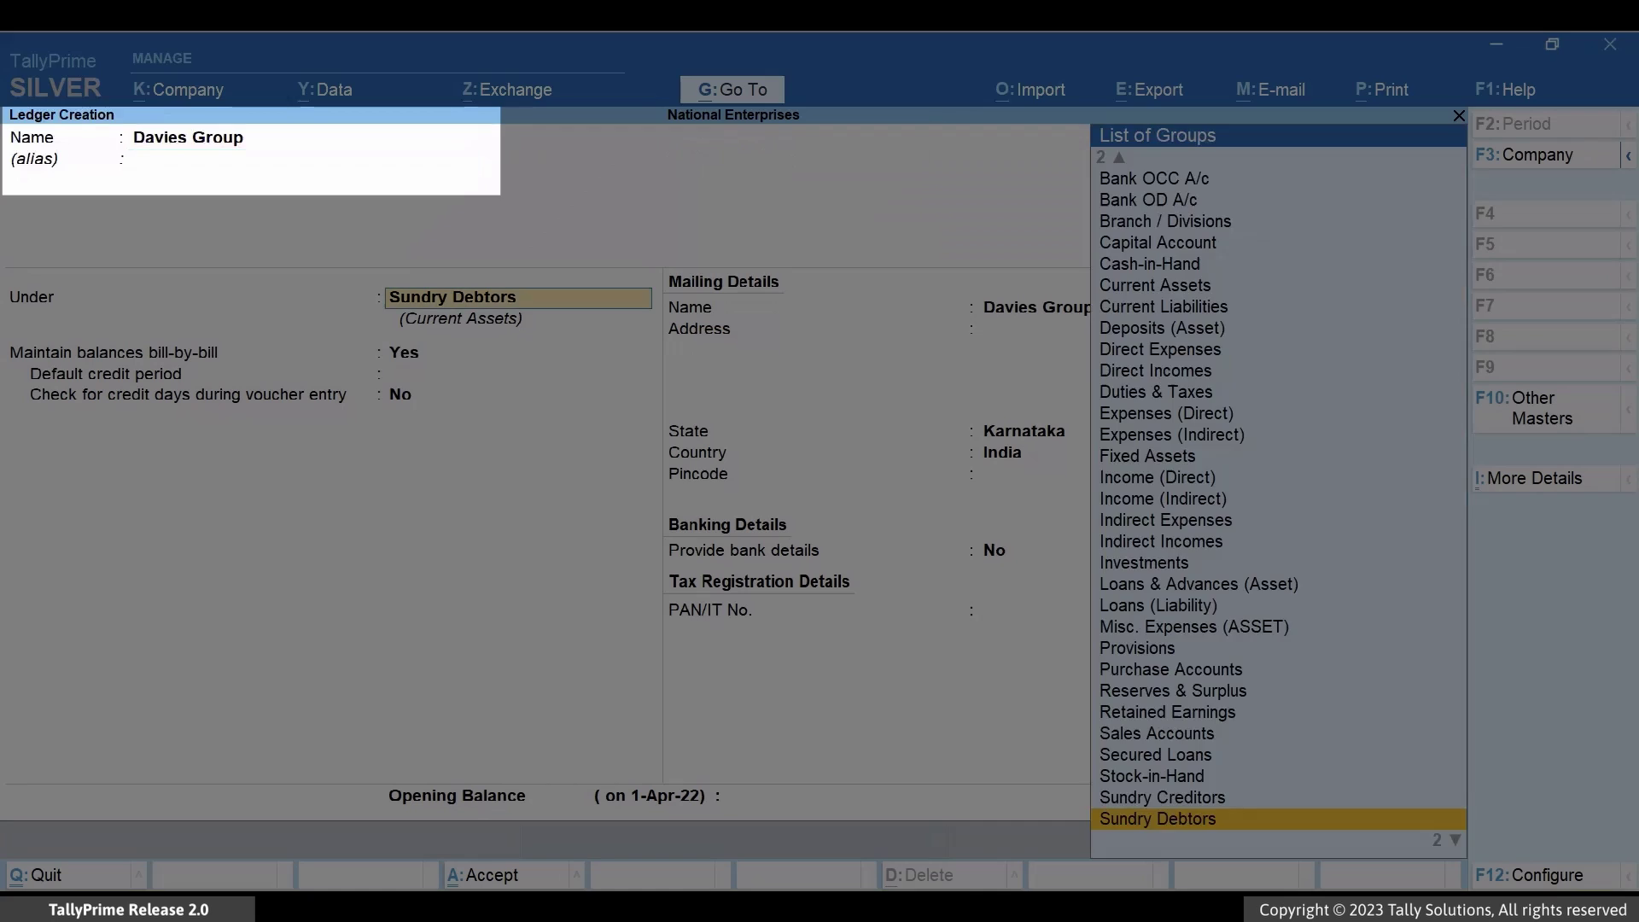
{"action": "key", "text": "Return"}
{"action": "key", "text": "Return"}
Enter the ledger's three mailing address lines.
{"action": "key", "text": "Return"}
{"action": "key", "text": "Return"}
{"action": "key", "text": "Return"}
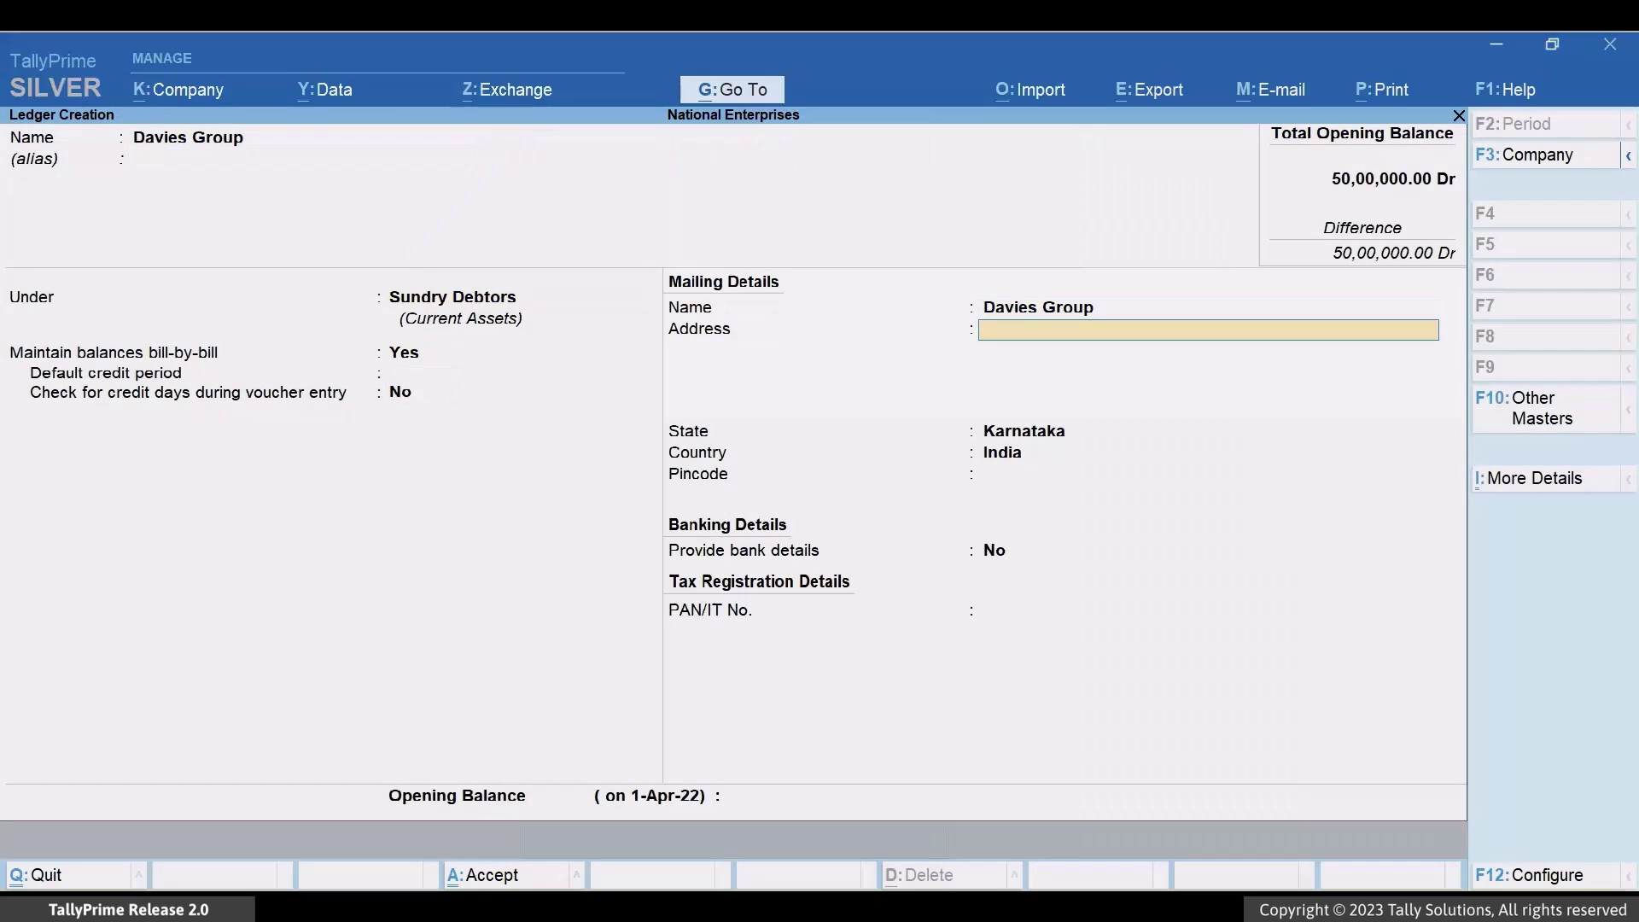
{"action": "type", "text": "237, The Beatles Techpark"}
{"action": "key", "text": "Return"}
{"action": "type", "text": "Hollywood Boulevard"}
{"action": "key", "text": "Return"}
{"action": "type", "text": "Los Angeles"}
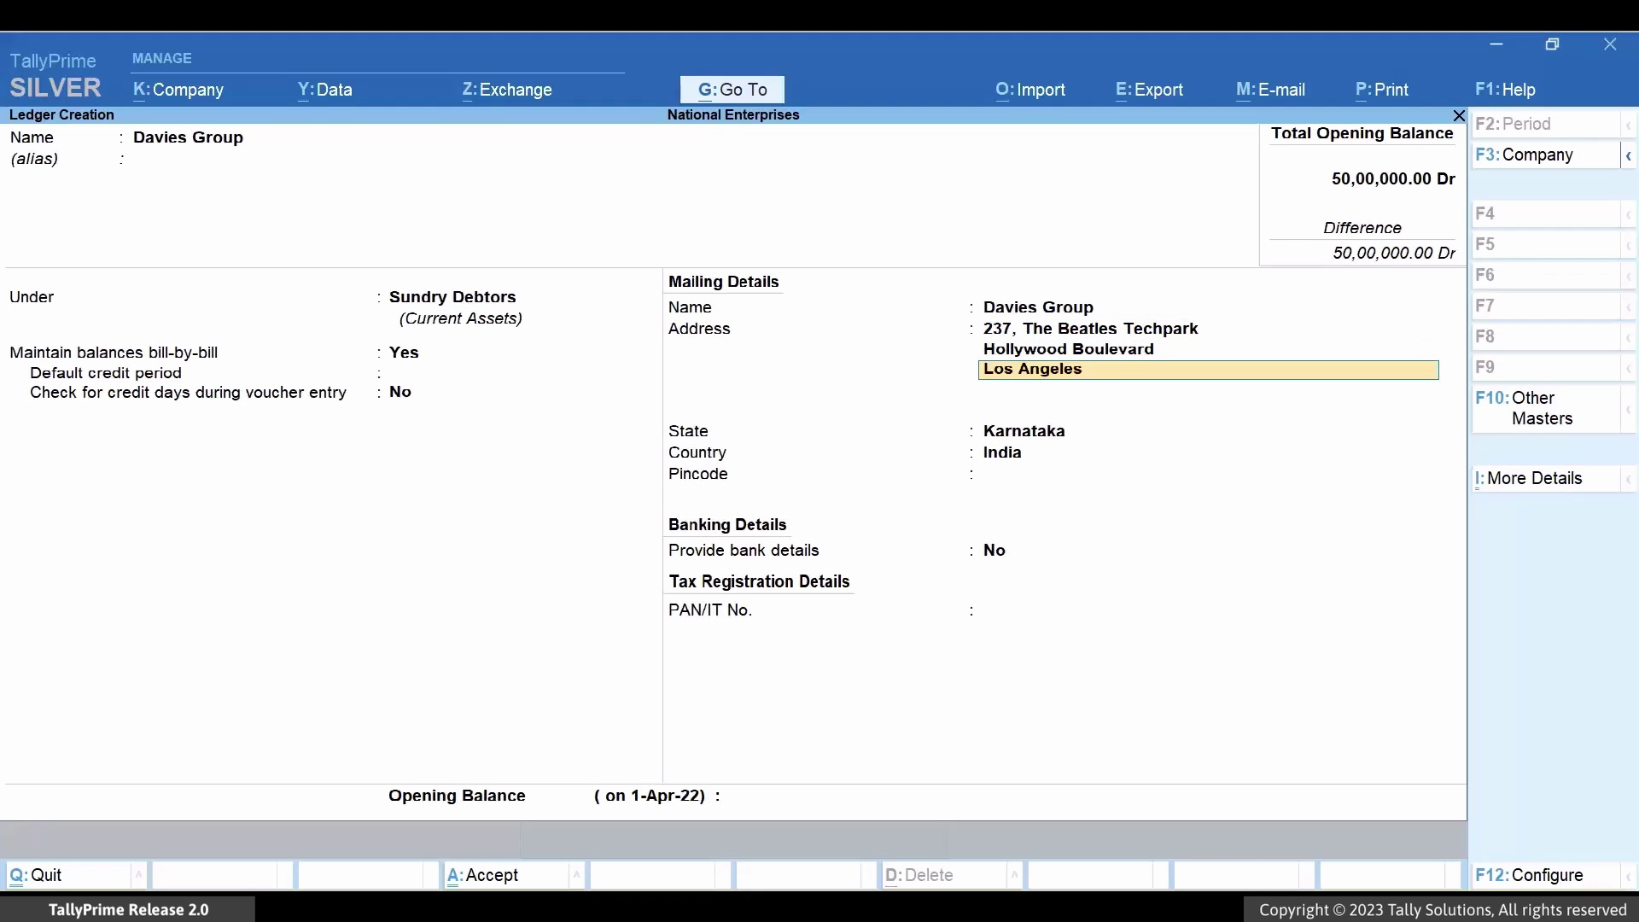
{"action": "key", "text": "Return"}
{"action": "key", "text": "Return"}
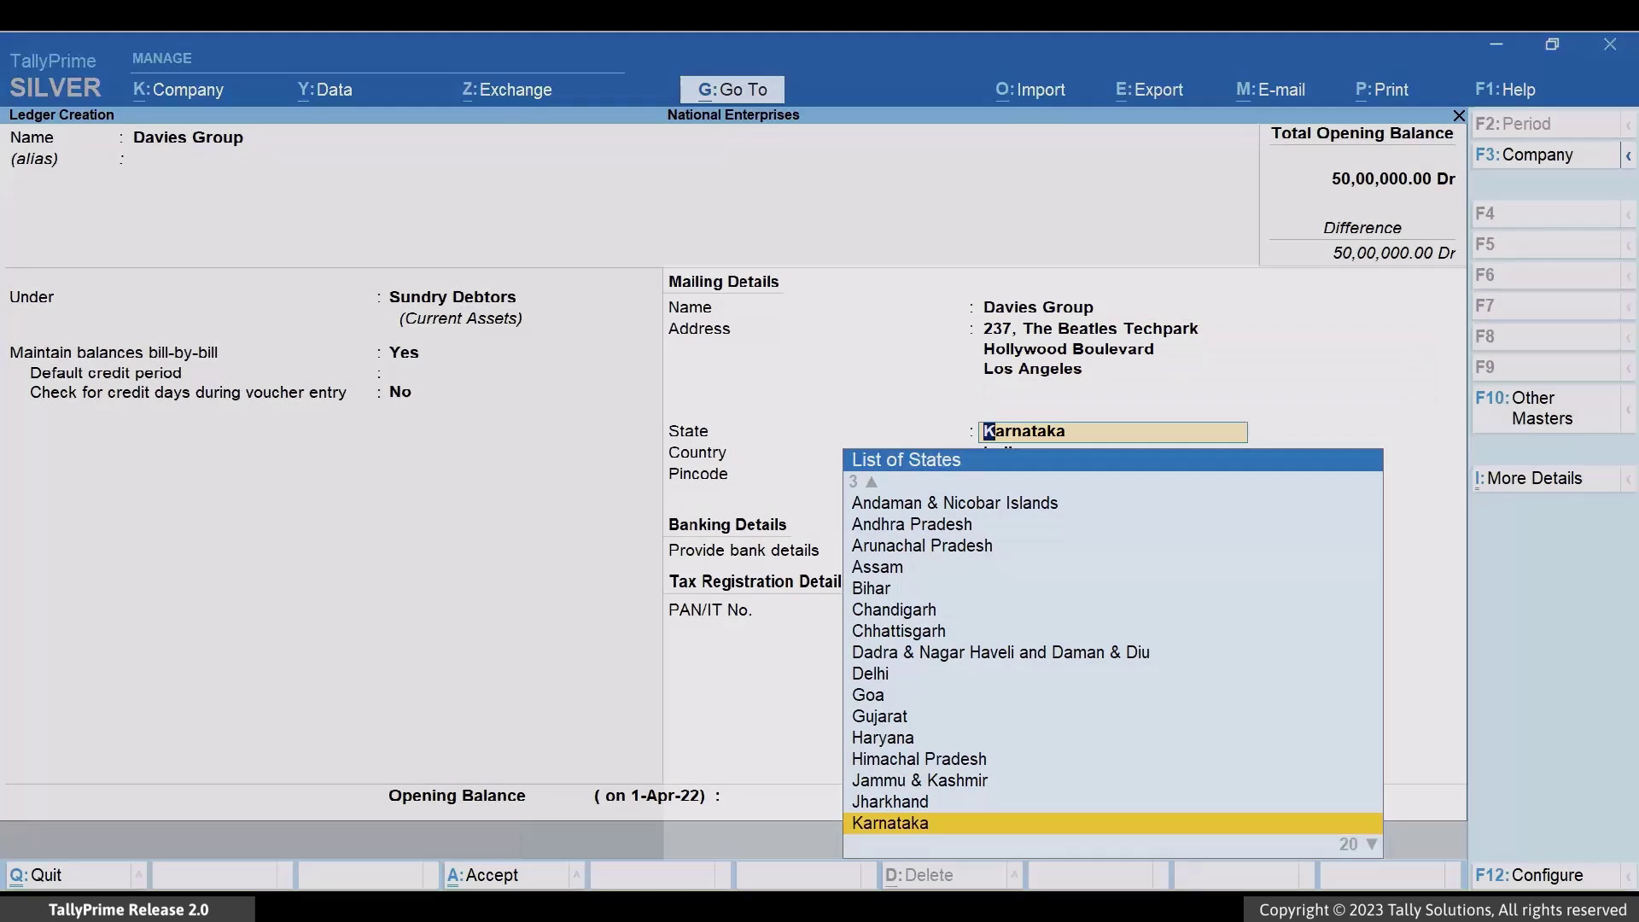
Set country United States of America and state California, and enter the pincode.
{"action": "type", "text": "C"}
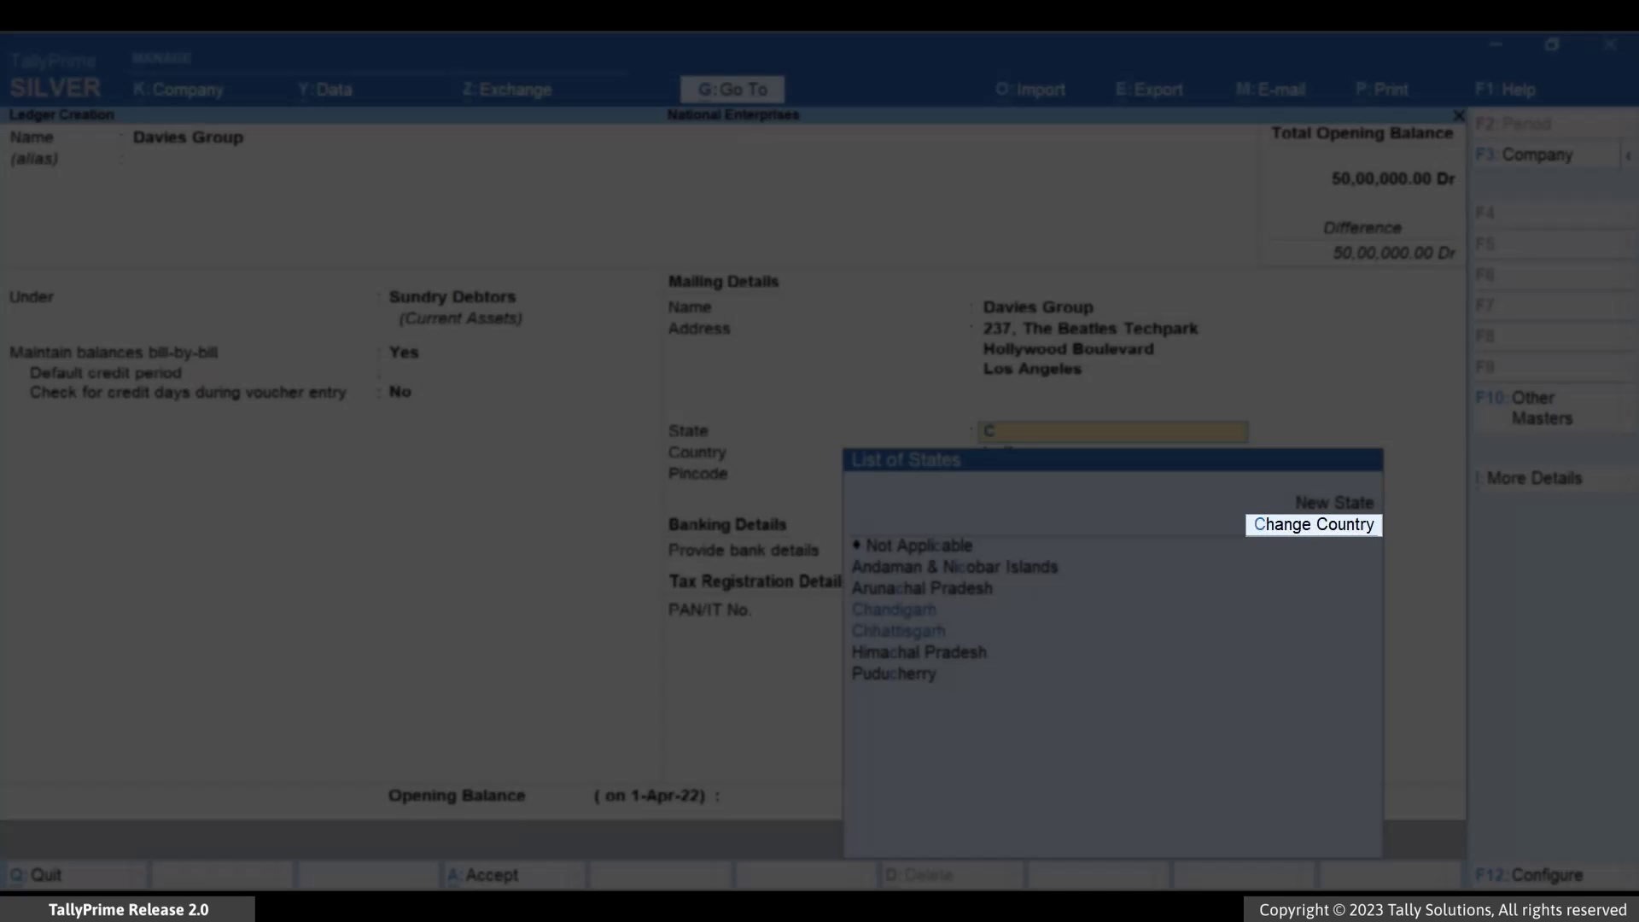
{"action": "key", "text": "Up"}
{"action": "key", "text": "Up"}
{"action": "key", "text": "Up"}
{"action": "key", "text": "Up"}
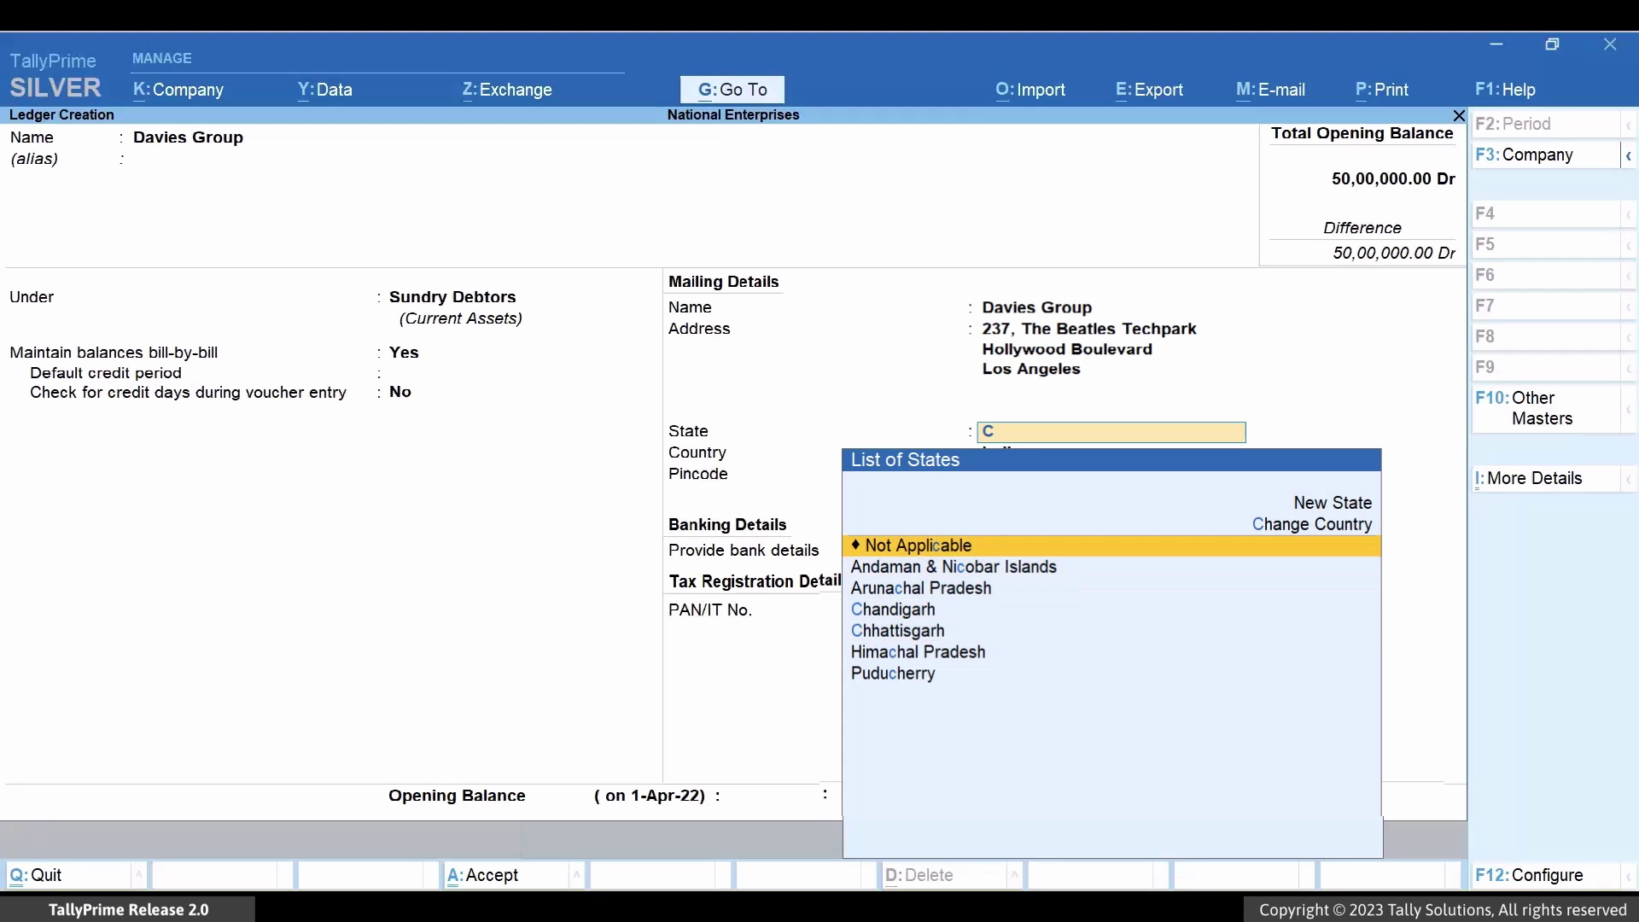
{"action": "key", "text": "Return"}
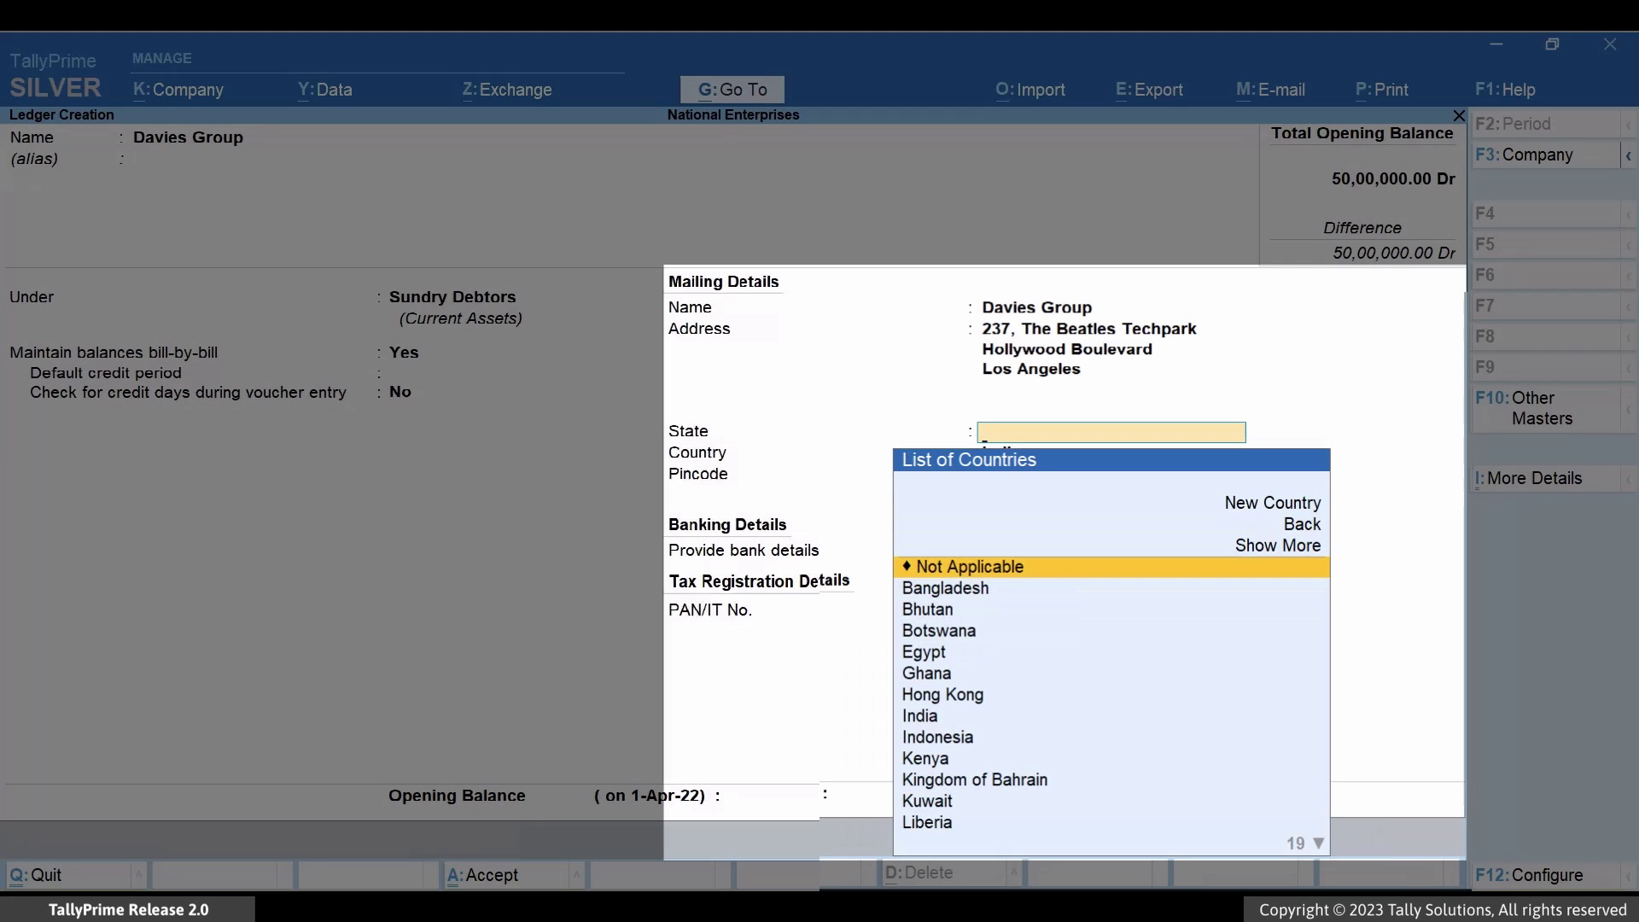
{"action": "type", "text": "Uni"}
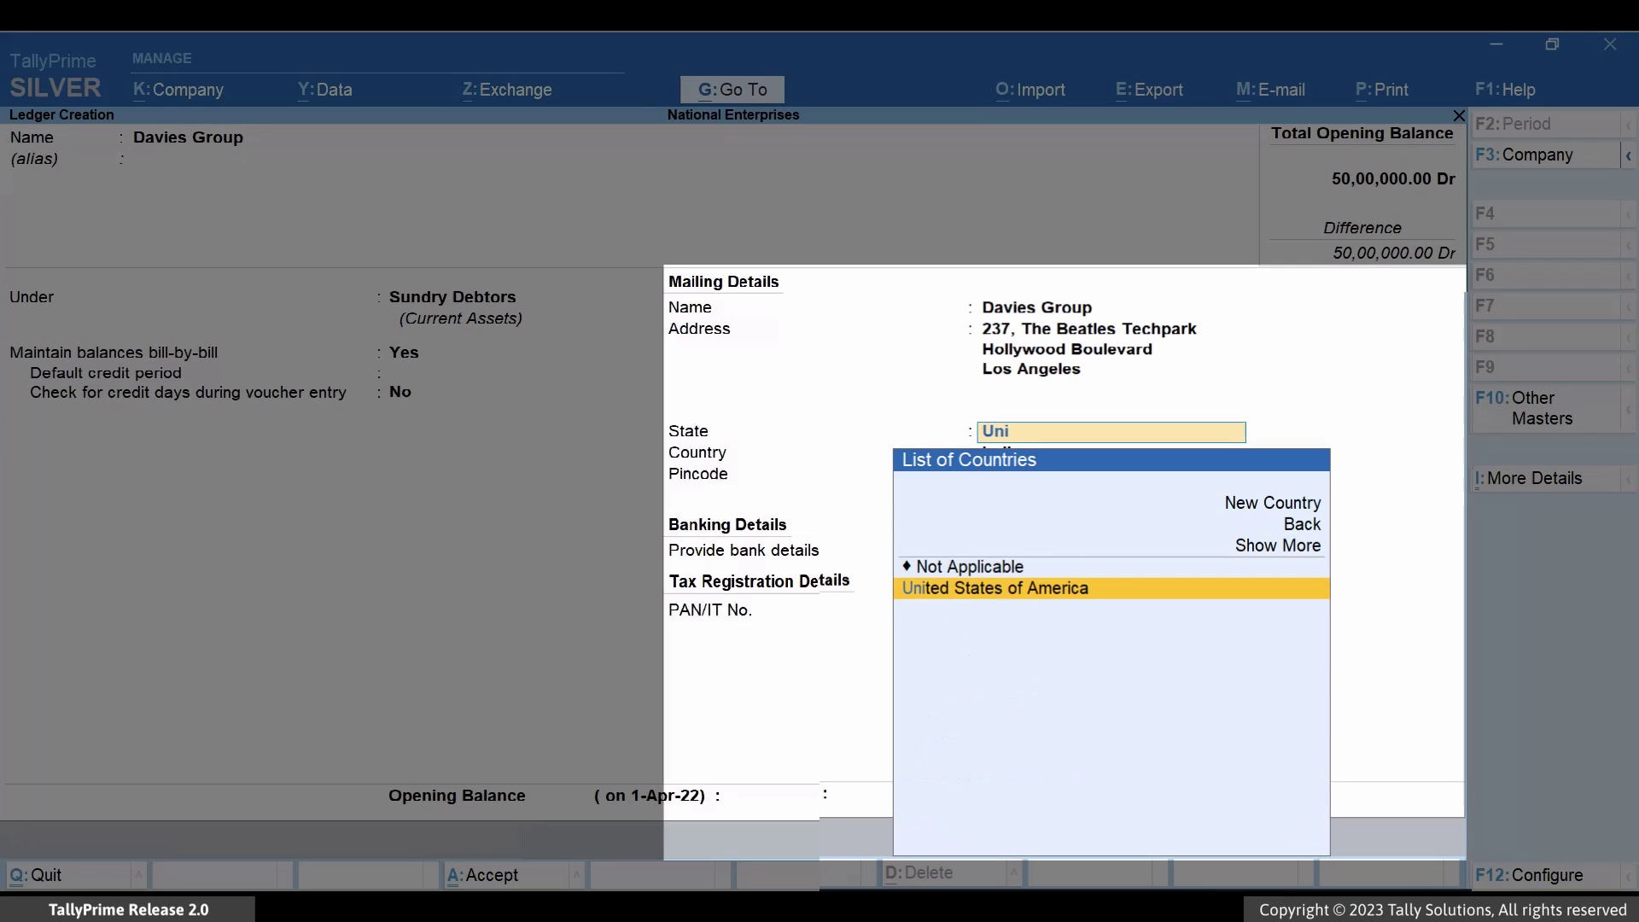
{"action": "key", "text": "Return"}
{"action": "type", "text": "Cal"}
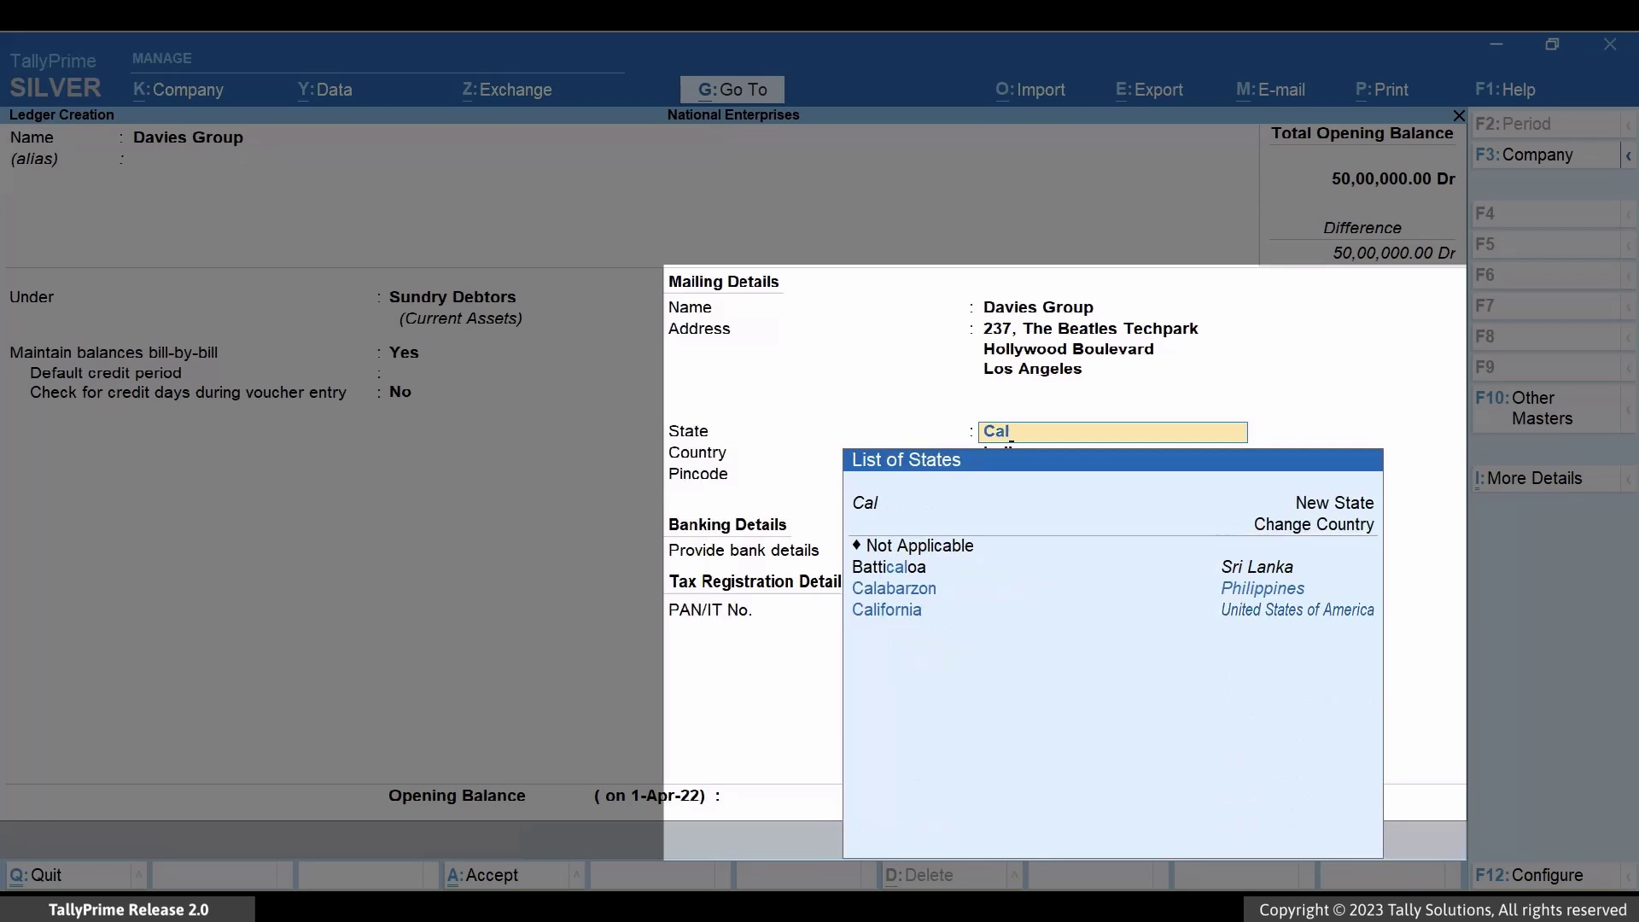
{"action": "key", "text": "Down"}
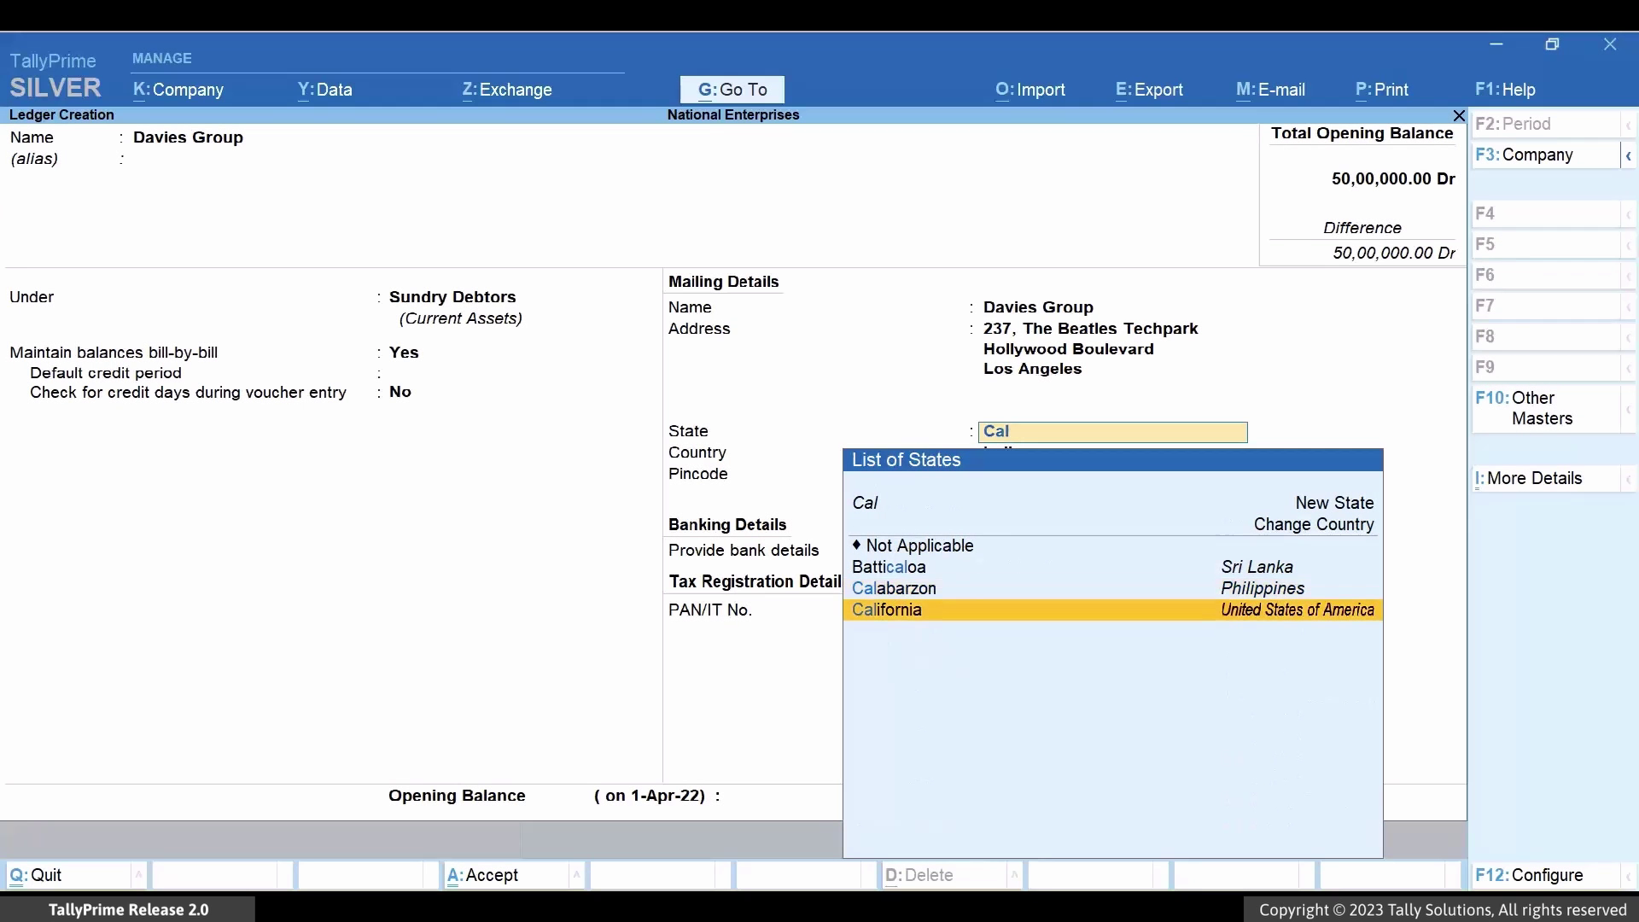
{"action": "key", "text": "Return"}
{"action": "type", "text": "90027"}
{"action": "key", "text": "Return"}
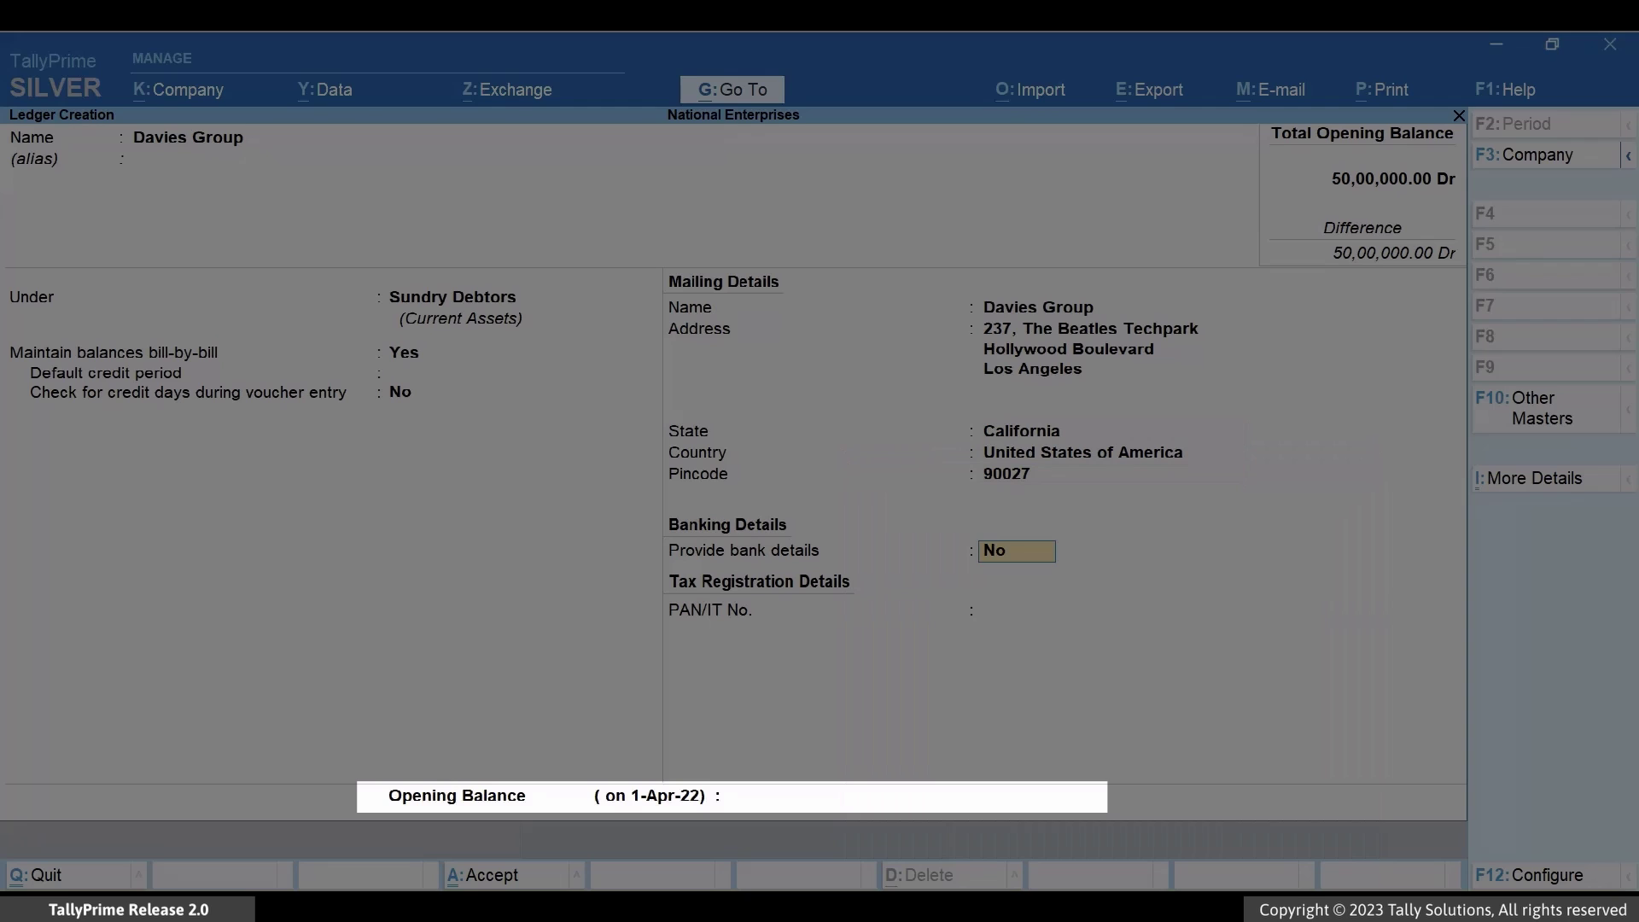
{"action": "key", "text": "Return"}
{"action": "left_click", "coordinate": [883, 797]}
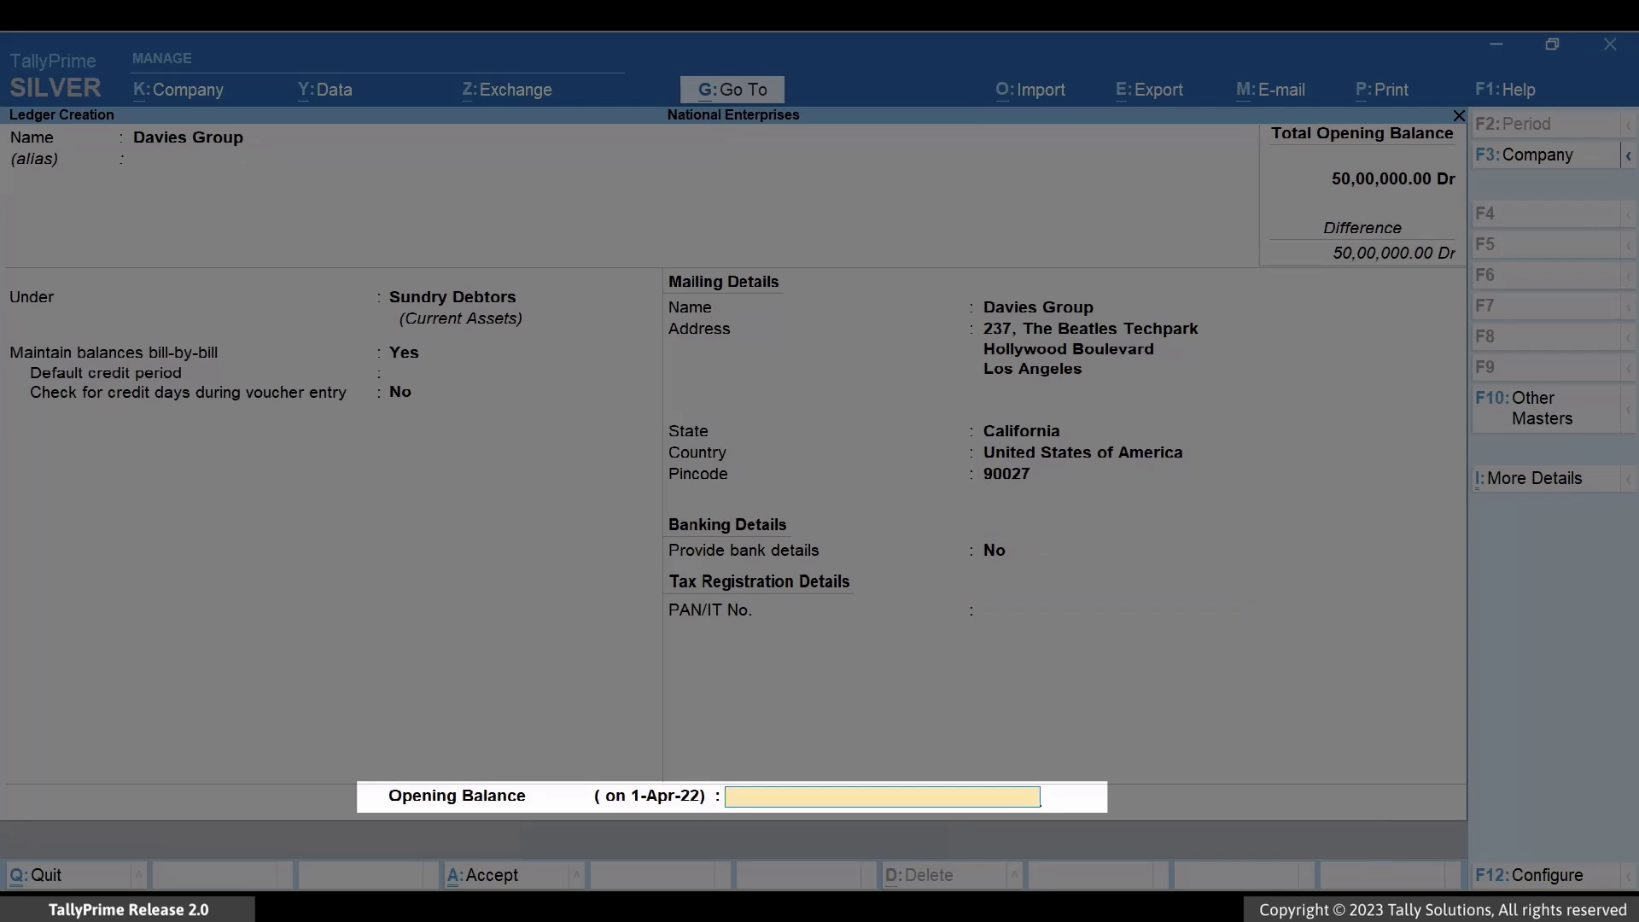
{"action": "type", "text": "$1000 @82"}
{"action": "key", "text": "Return"}
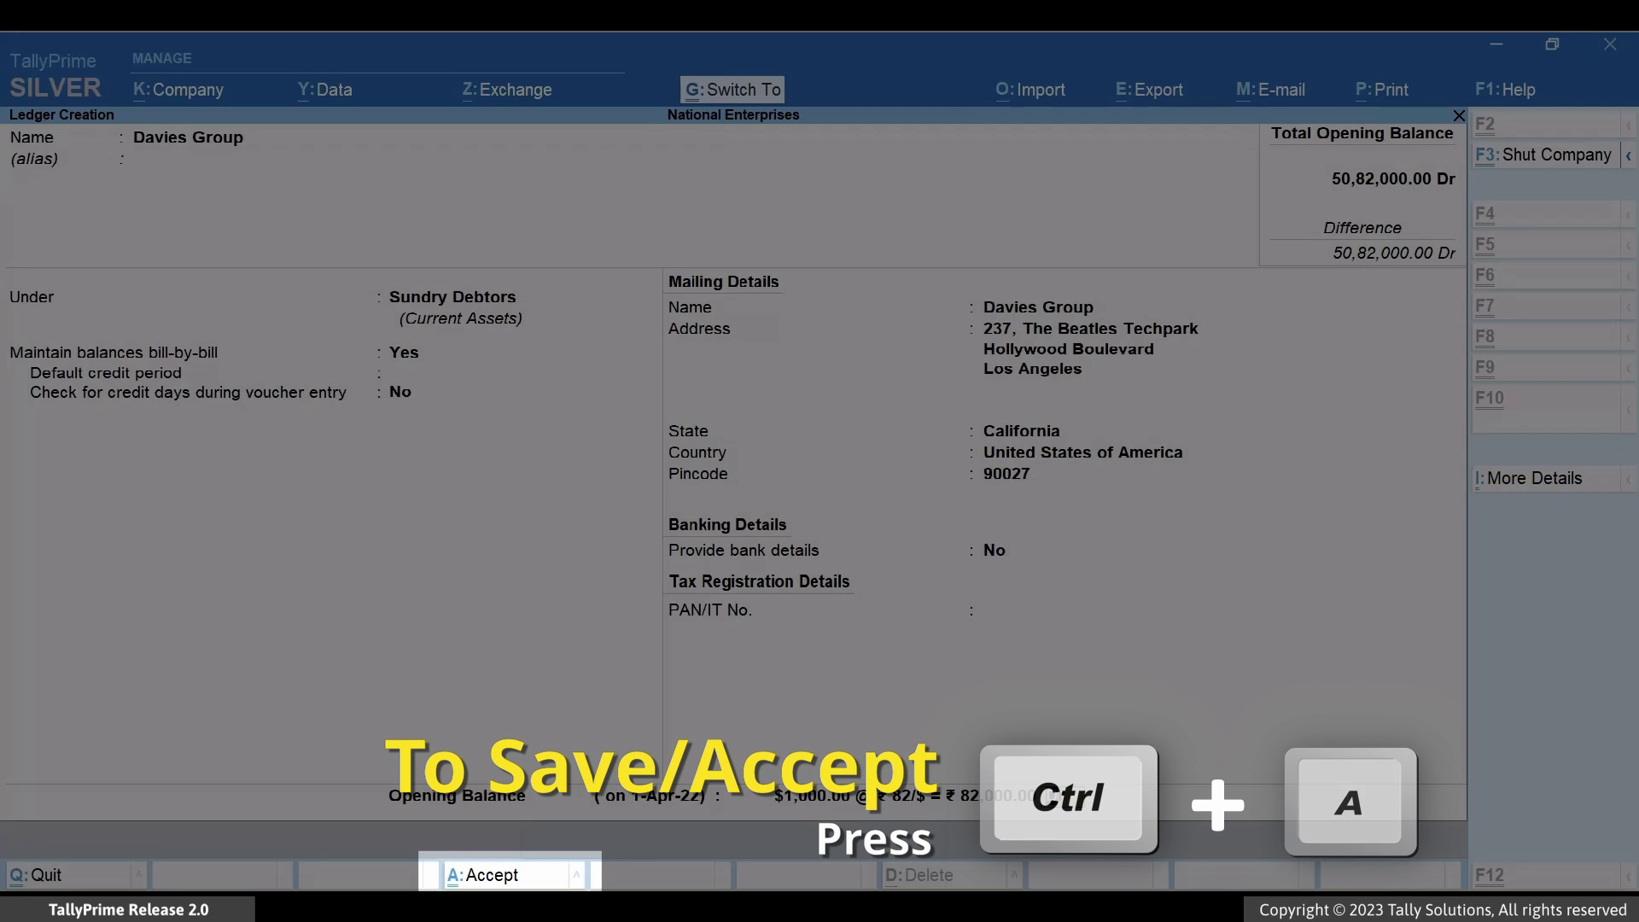
{"action": "key", "text": "ctrl+a"}
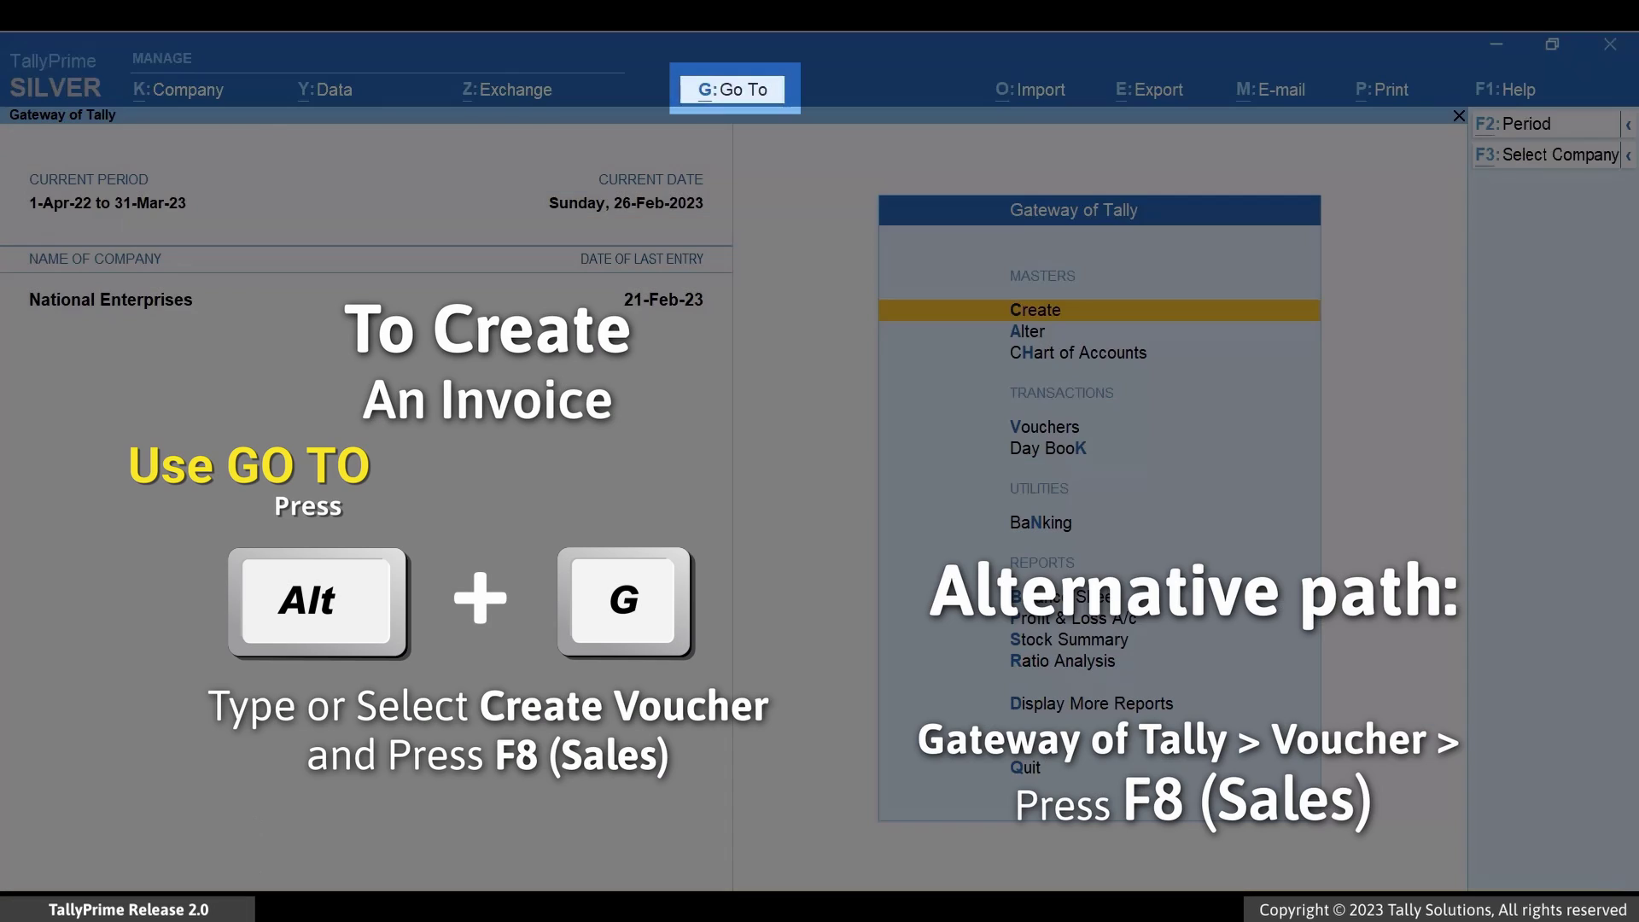
Start a Sales voucher from Create Voucher and pick Davies Group as party account.
{"action": "key", "text": "alt+g"}
{"action": "key", "text": "Up"}
{"action": "key", "text": "Up"}
{"action": "key", "text": "Up"}
{"action": "key", "text": "Up"}
{"action": "key", "text": "Up"}
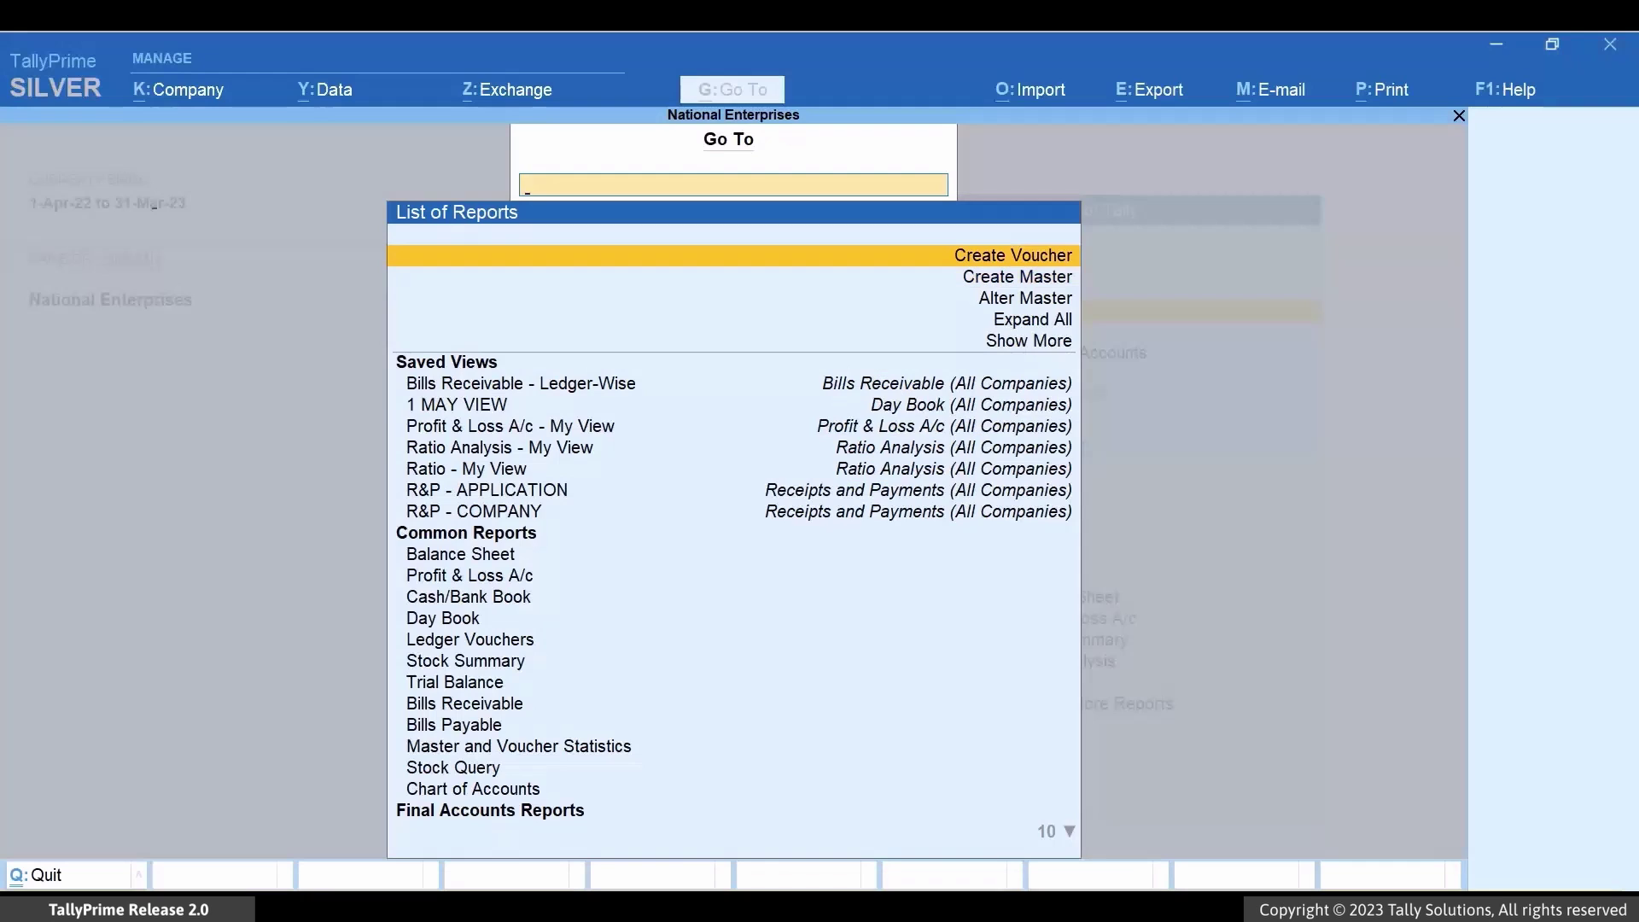
{"action": "key", "text": "Return"}
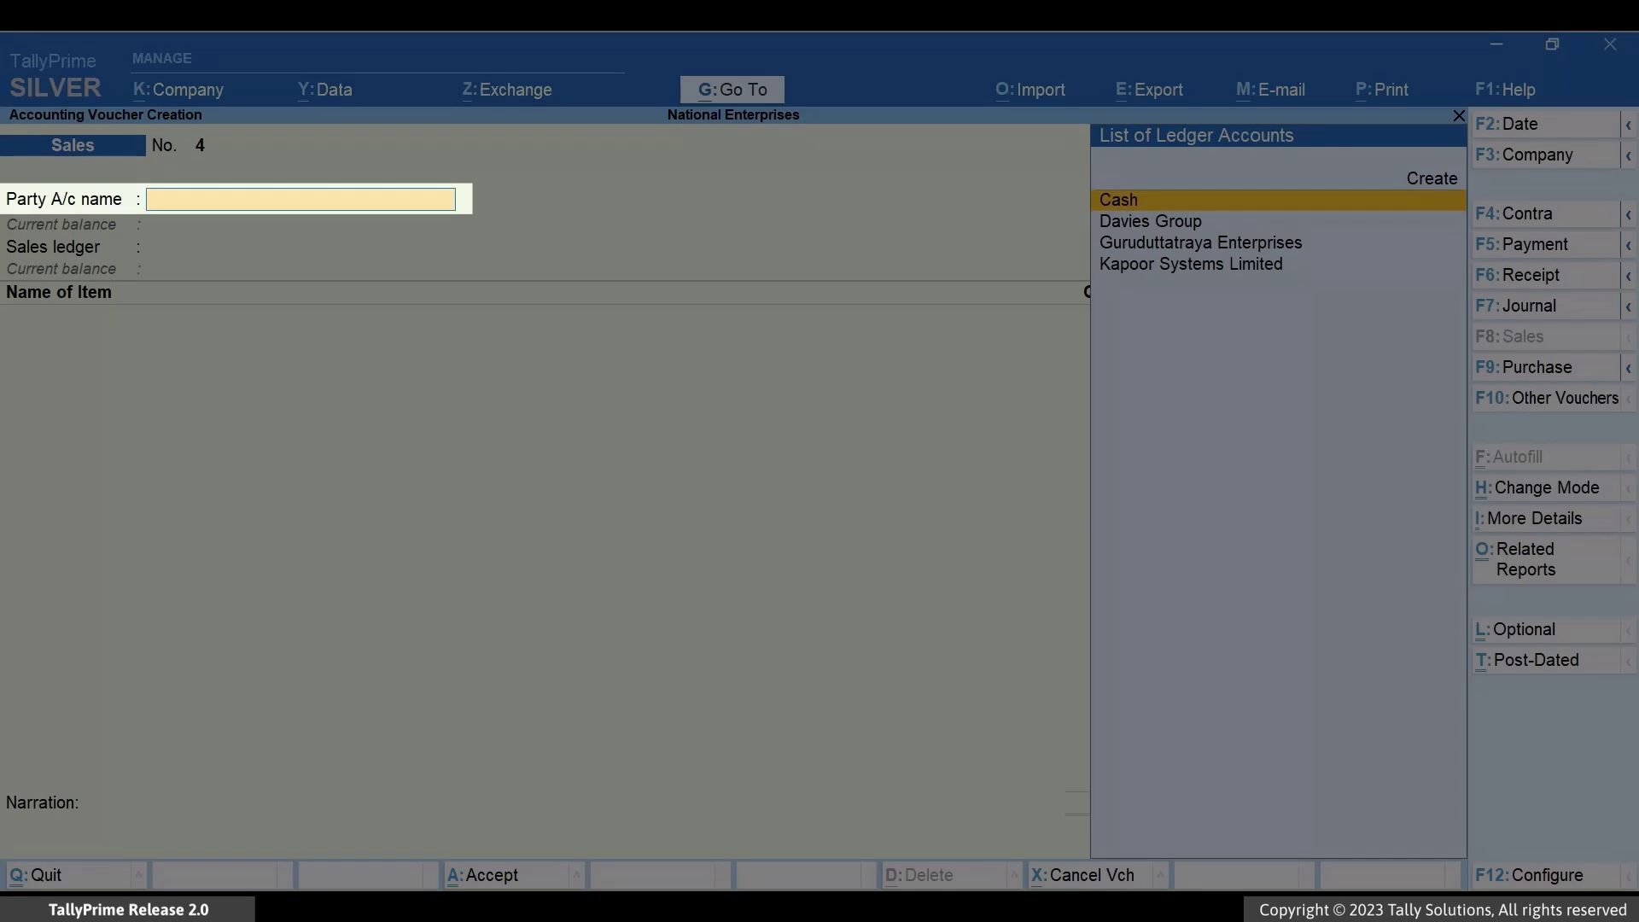
{"action": "left_click", "coordinate": [1151, 221]}
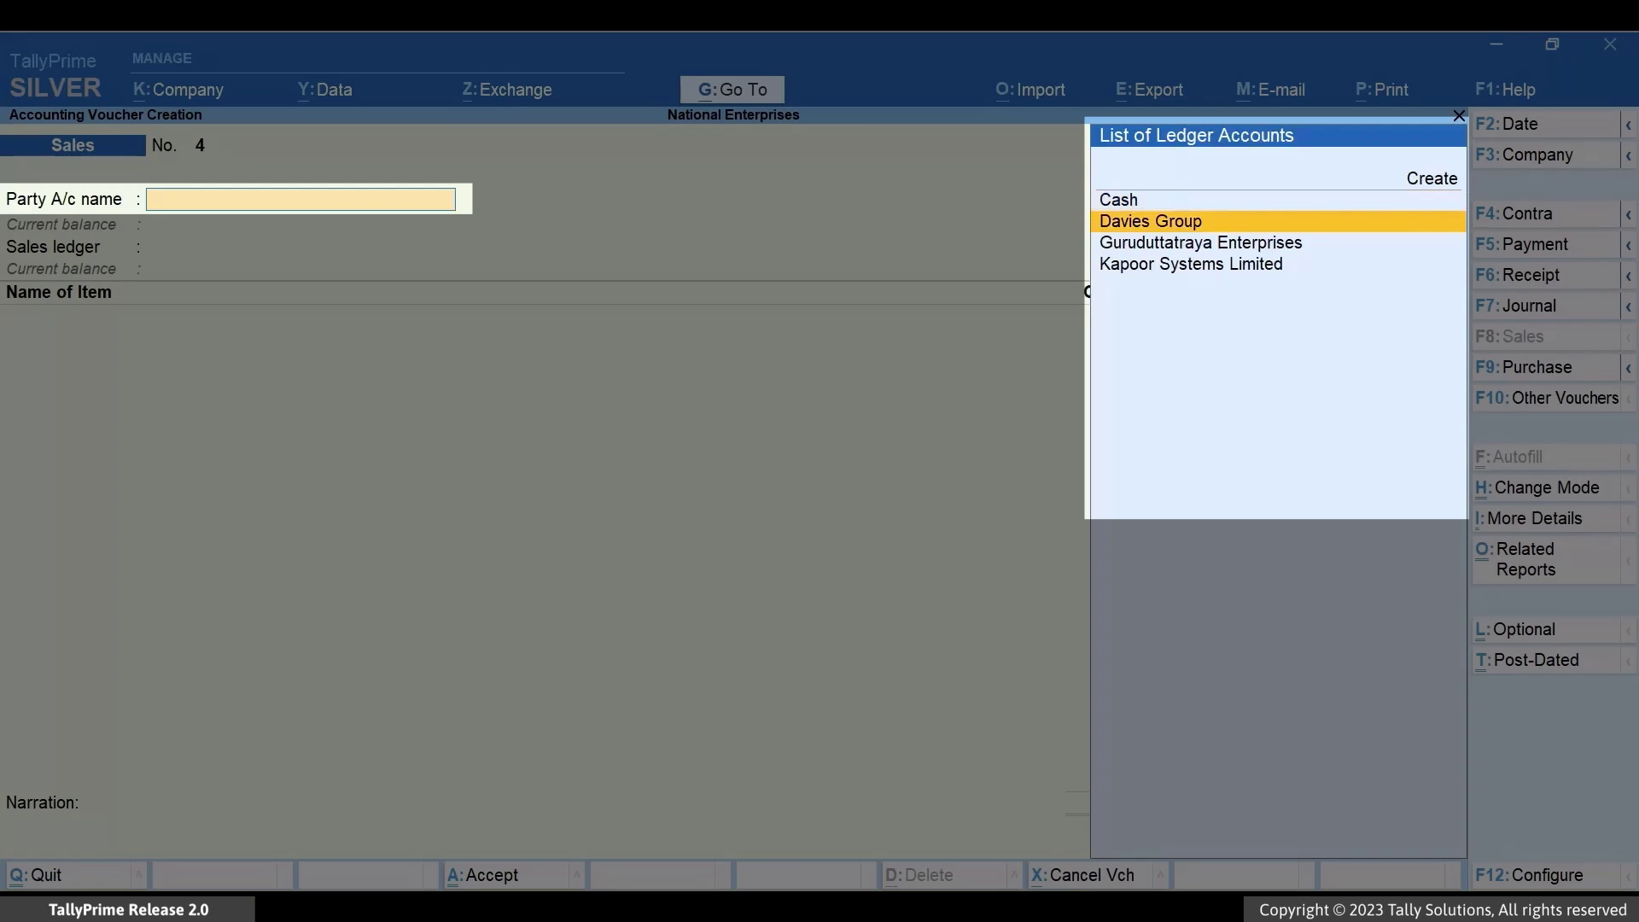
{"action": "key", "text": "Return"}
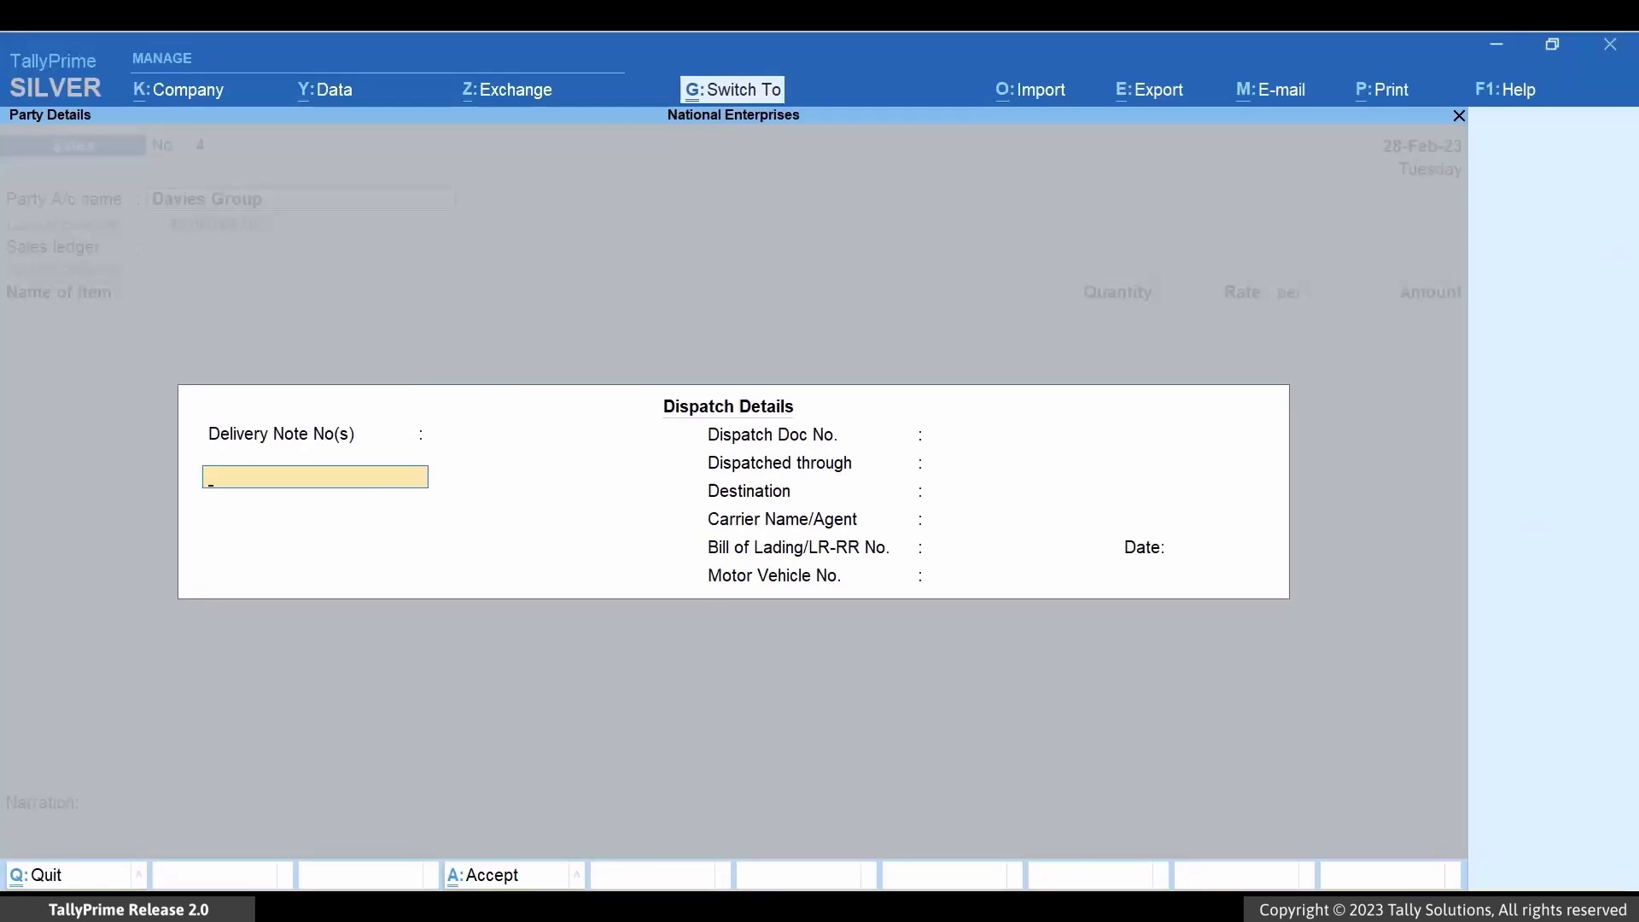
Accept the blank dispatch details and Davies Group's party details.
{"action": "key", "text": "ctrl+a"}
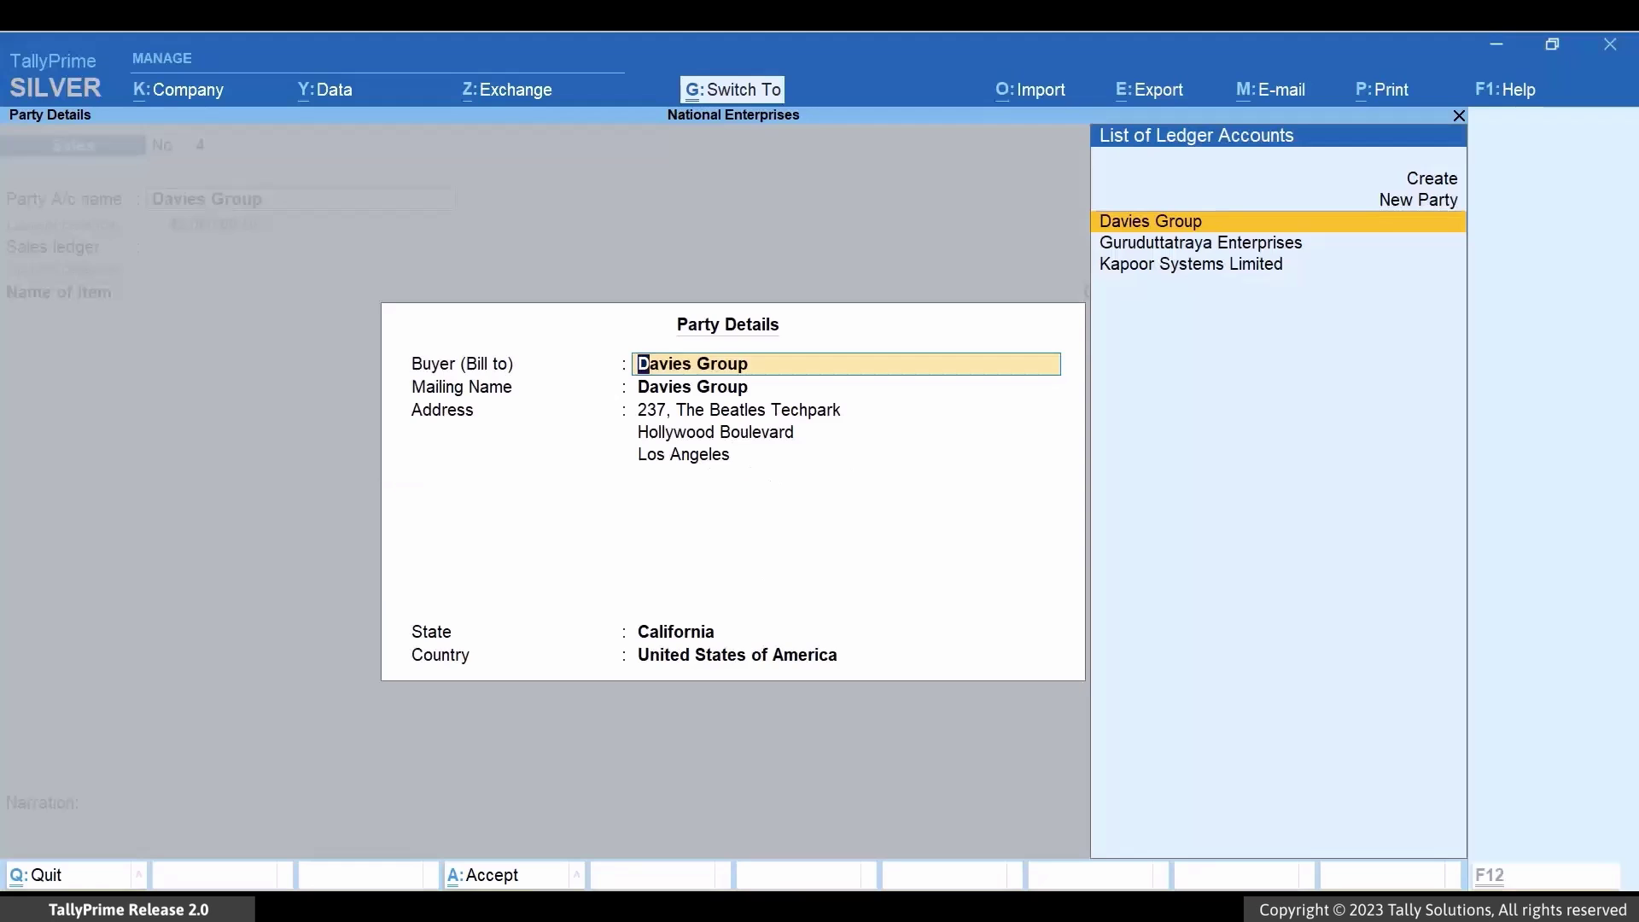
{"action": "key", "text": "ctrl+a"}
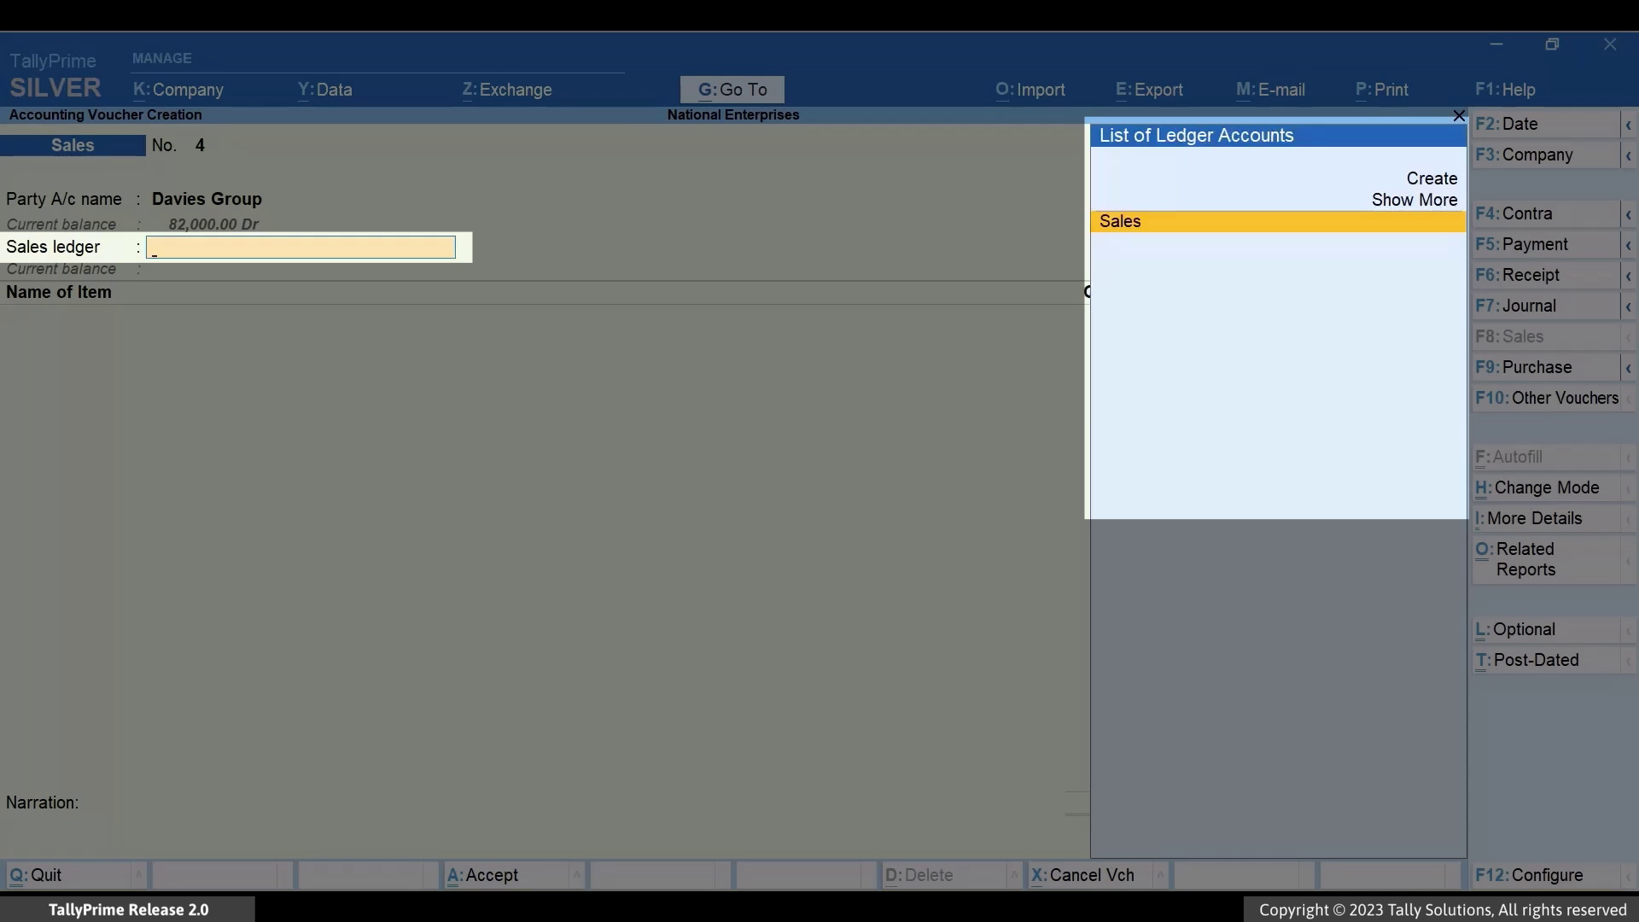
Use the Sales ledger and add 10 CPUs at $250 with ₹82 per dollar.
{"action": "key", "text": "Return"}
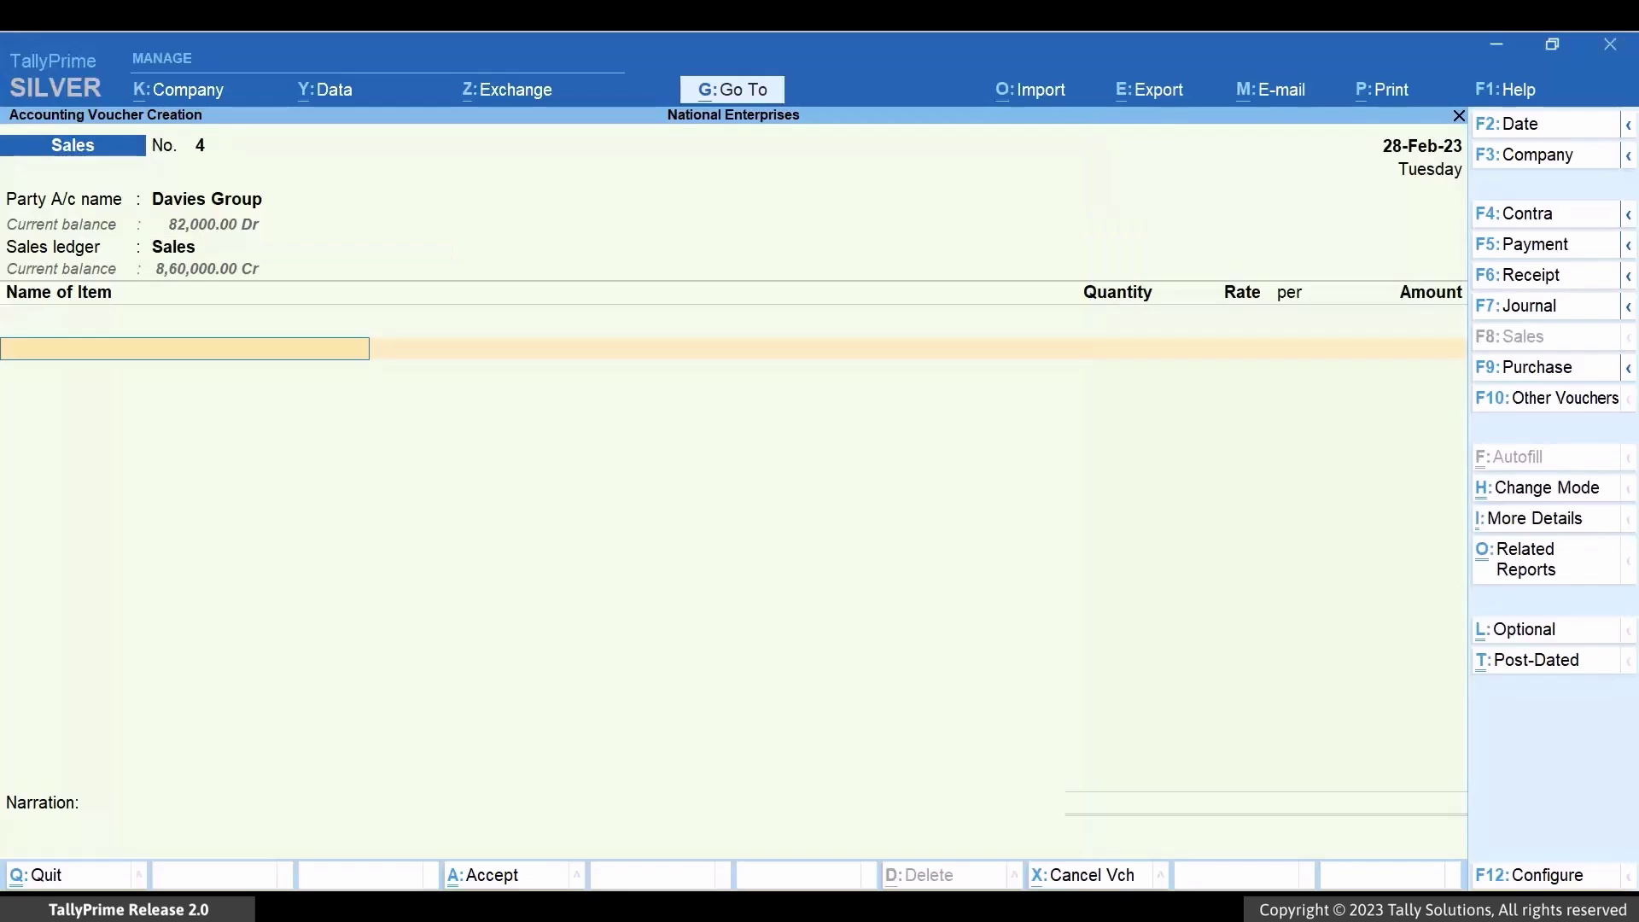
{"action": "type", "text": "CP"}
{"action": "key", "text": "Return"}
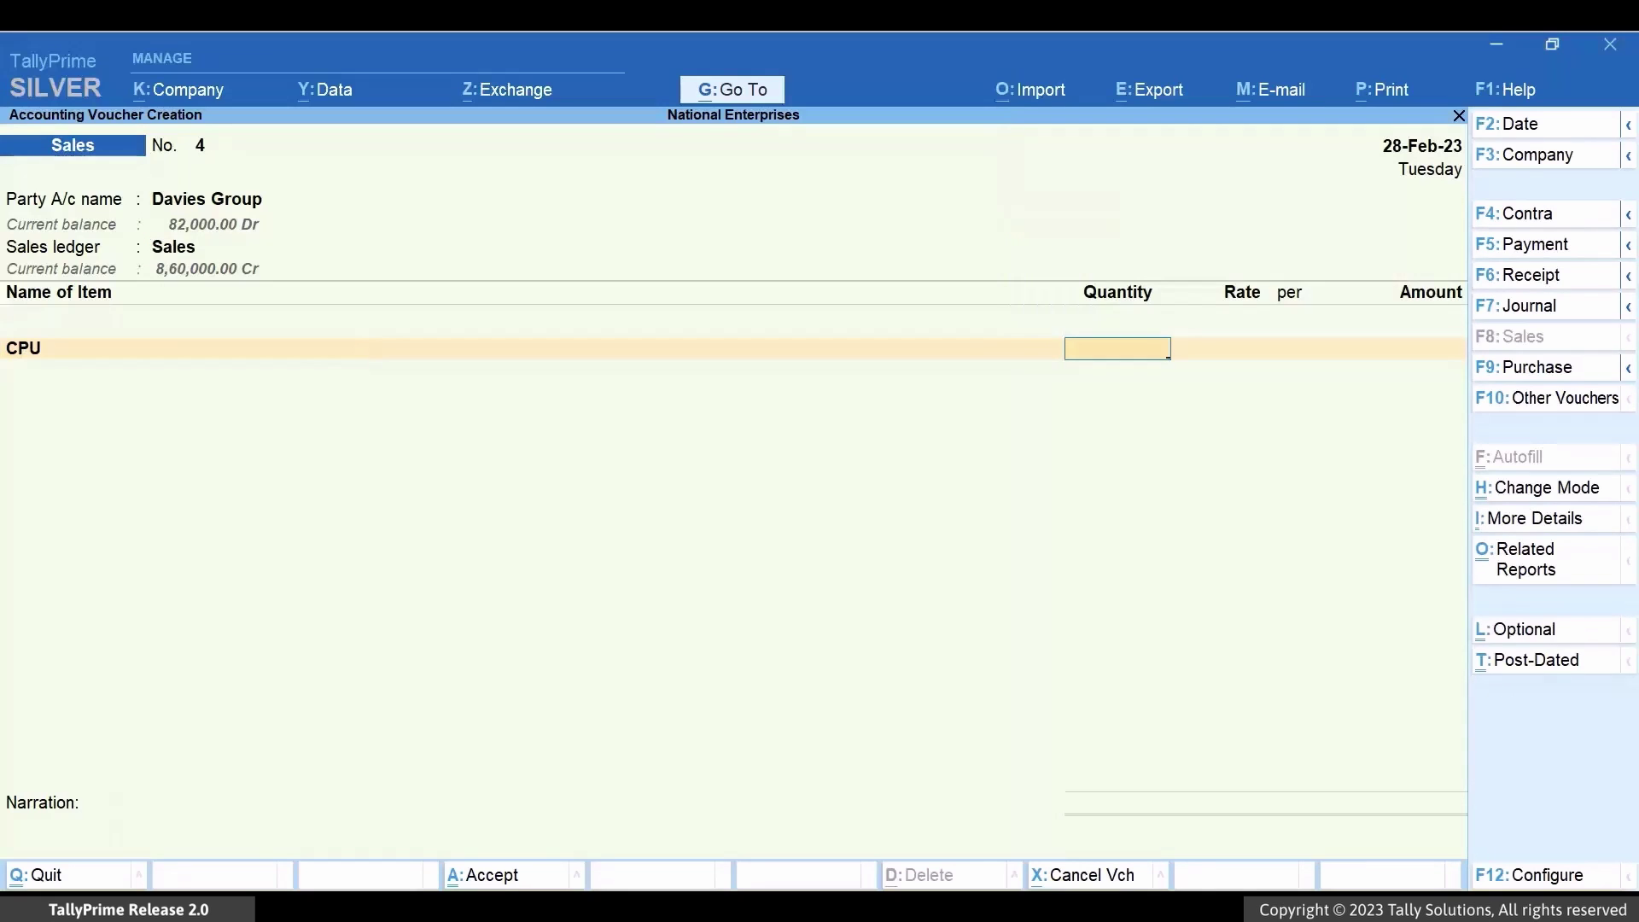
{"action": "type", "text": "10"}
{"action": "key", "text": "Return"}
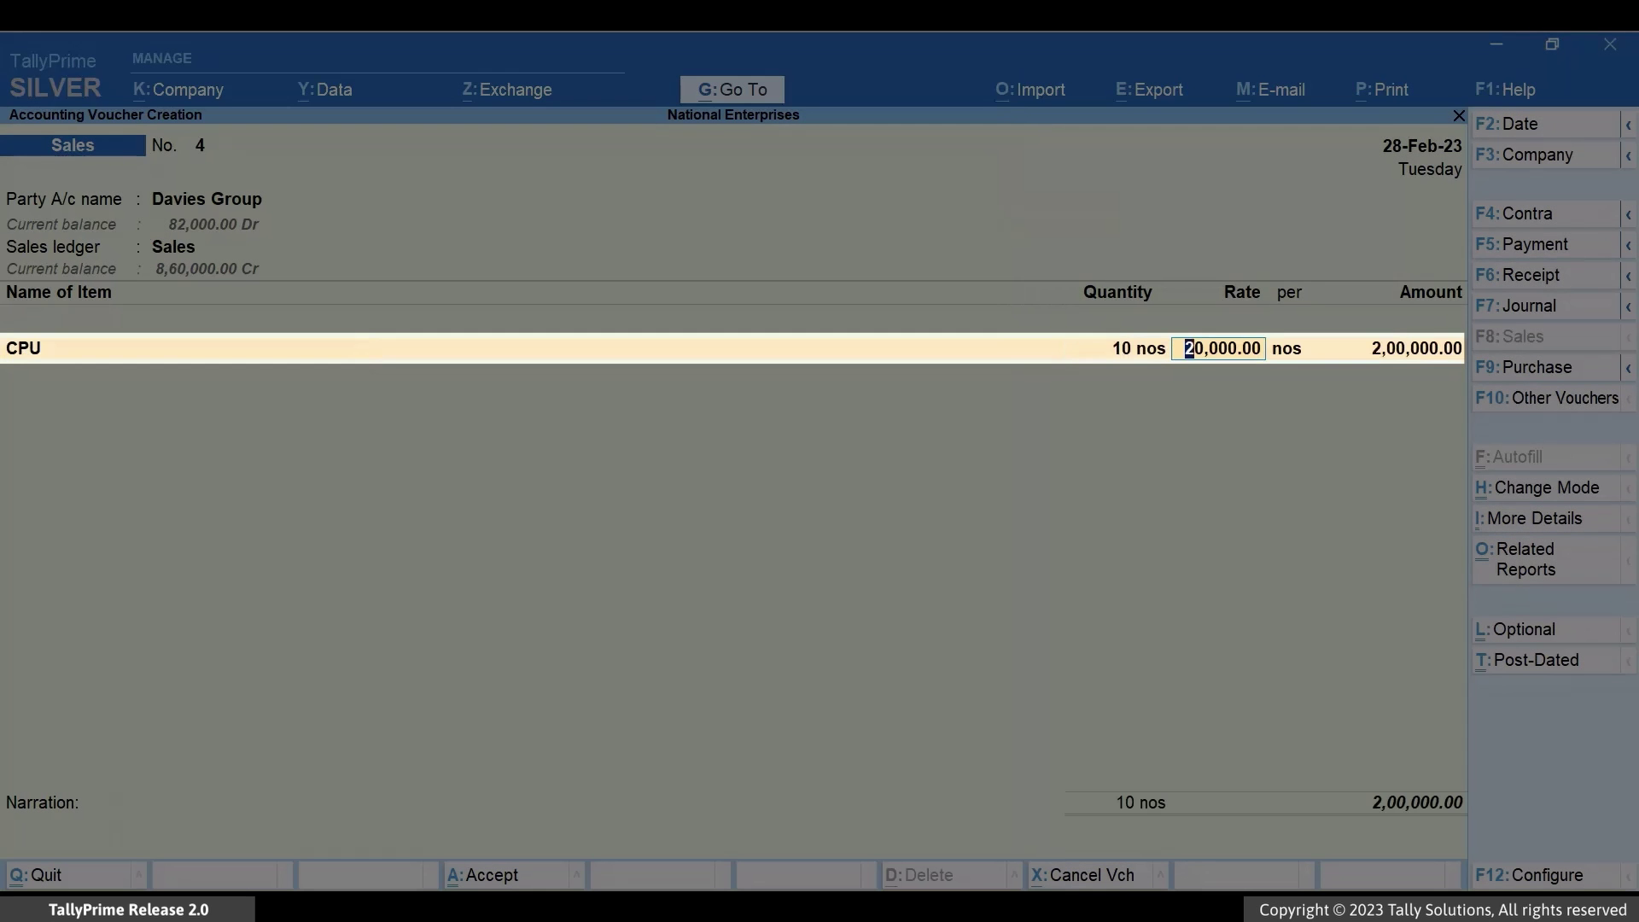
{"action": "type", "text": "$250"}
{"action": "key", "text": "Return"}
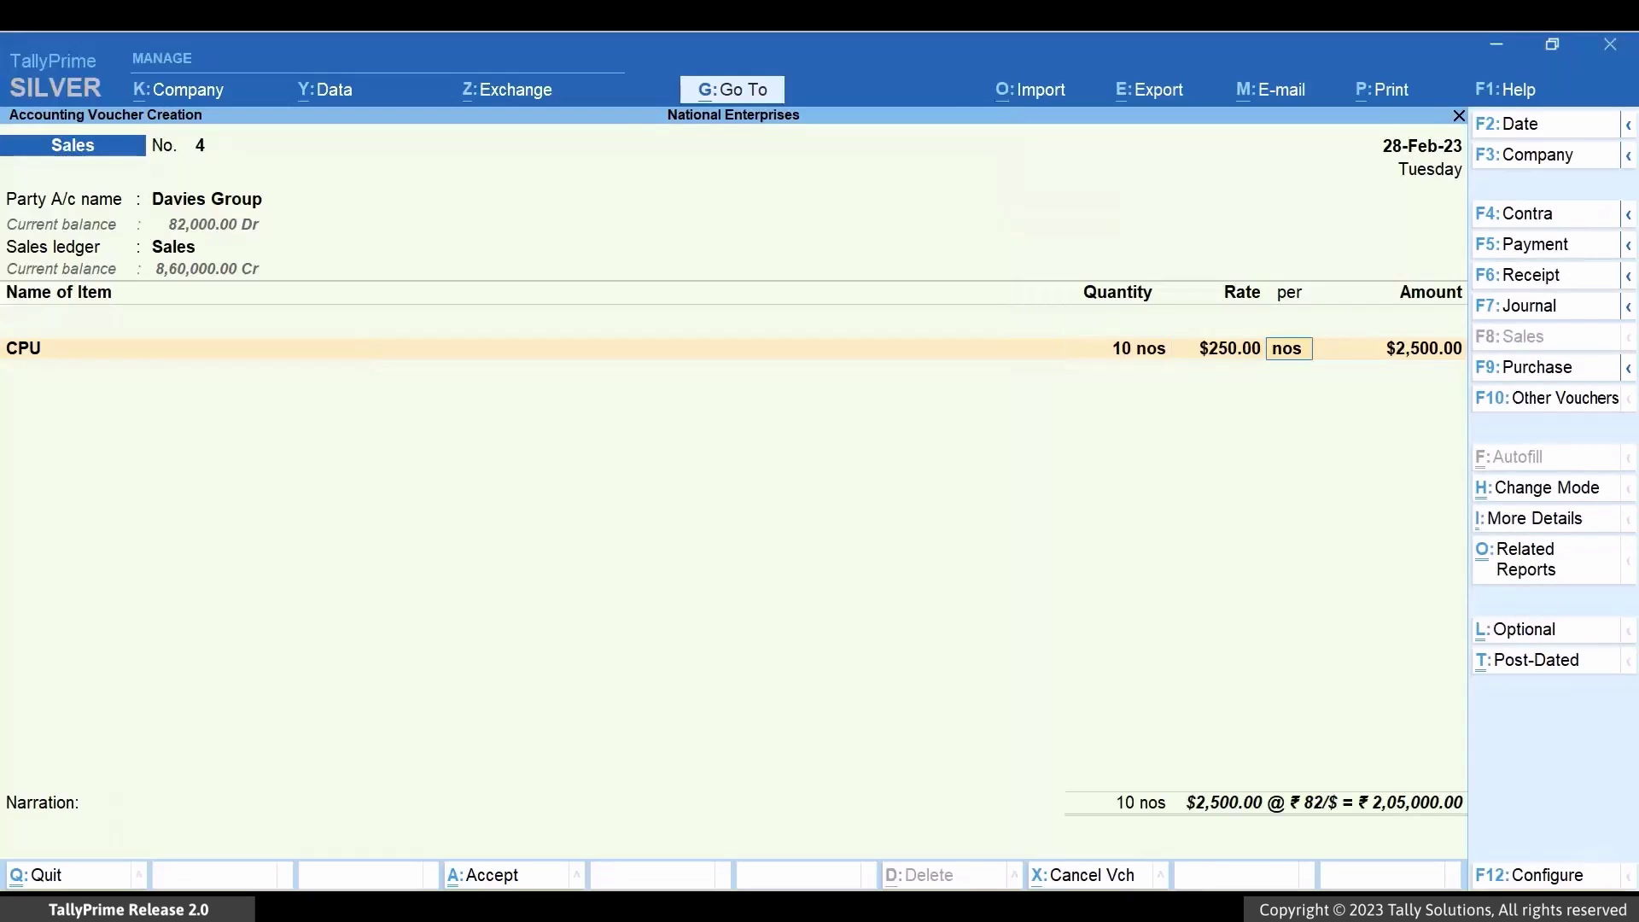
{"action": "key", "text": "Return"}
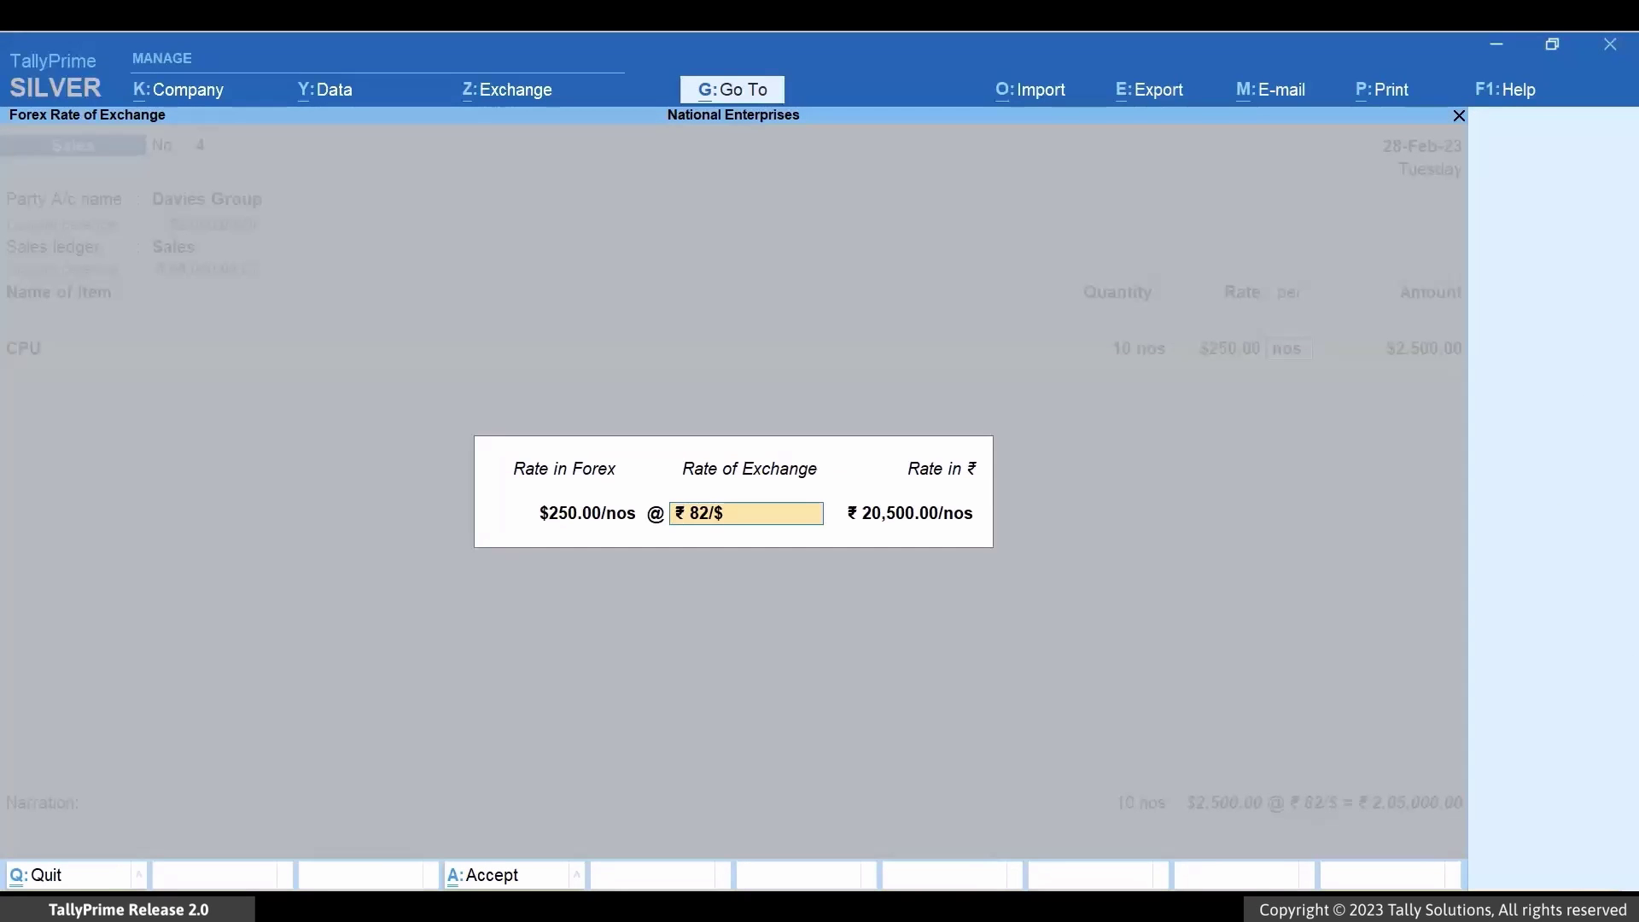
{"action": "key", "text": "Return"}
Add 20 Keyboards at $25 and enter the Dombey Courier Services delivery narration.
{"action": "key", "text": "Return"}
{"action": "type", "text": "Ke"}
{"action": "key", "text": "Return"}
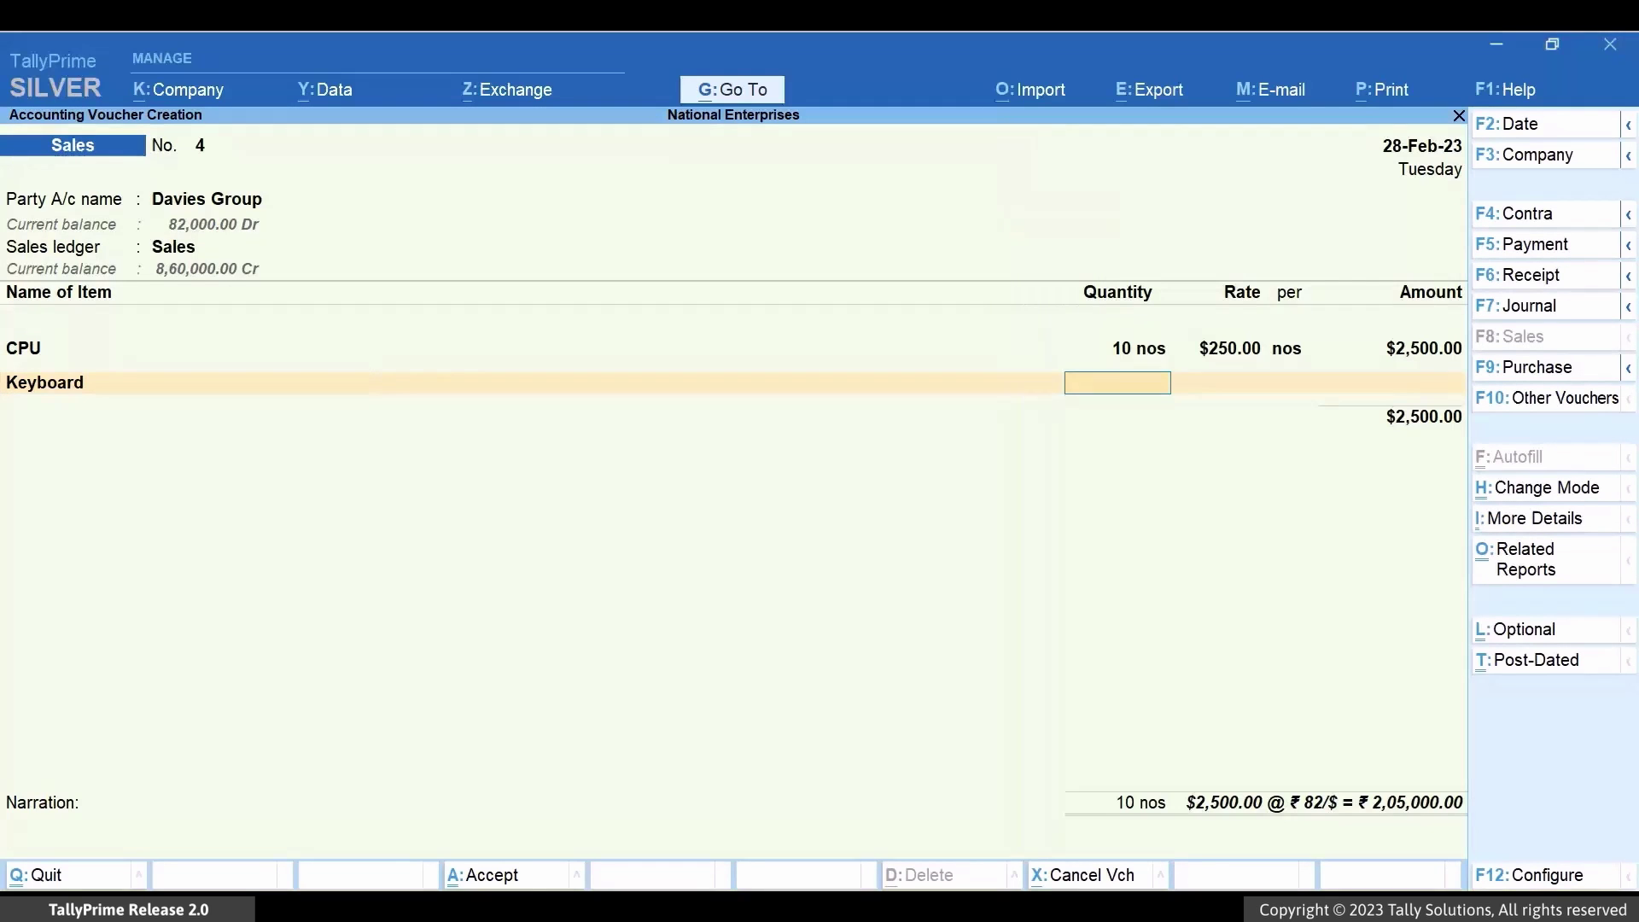
{"action": "type", "text": "20"}
{"action": "key", "text": "Return"}
{"action": "type", "text": "25"}
{"action": "key", "text": "Return"}
{"action": "key", "text": "Return"}
{"action": "key", "text": "Return"}
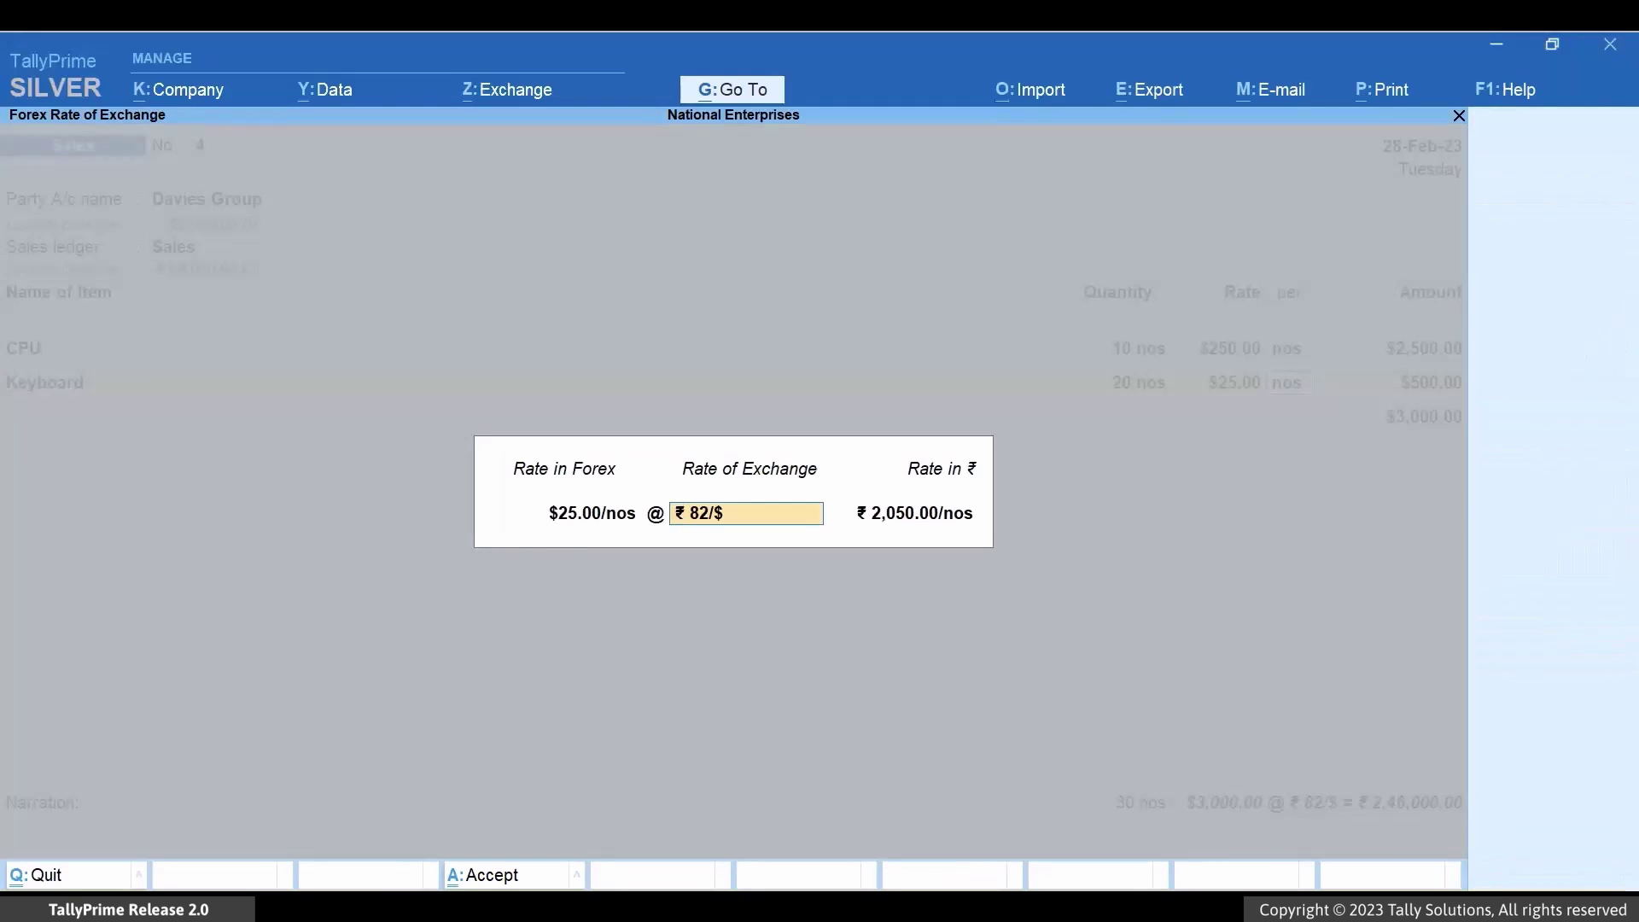
{"action": "key", "text": "Return"}
{"action": "key", "text": "Return"}
{"action": "key", "text": "Return"}
{"action": "type", "text": "The items to be delivered by Dombey Courier Services."}
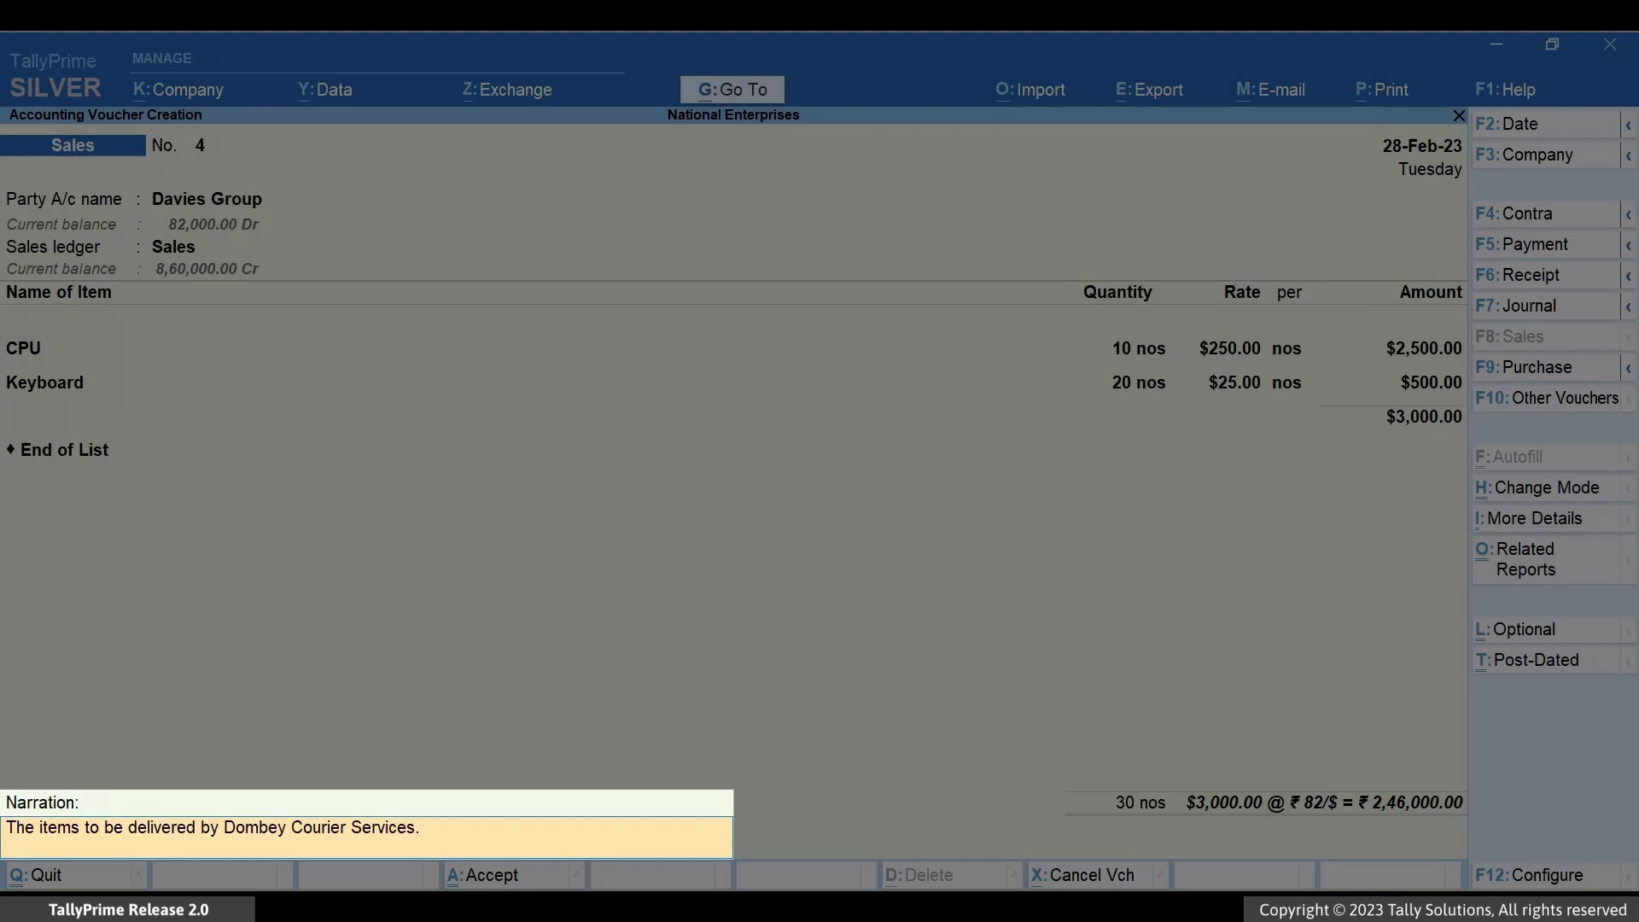
{"action": "key", "text": "ctrl"}
Preview the Davies Group invoice and view the full page showing the $3,000.00 total.
{"action": "key", "text": "ctrl+p"}
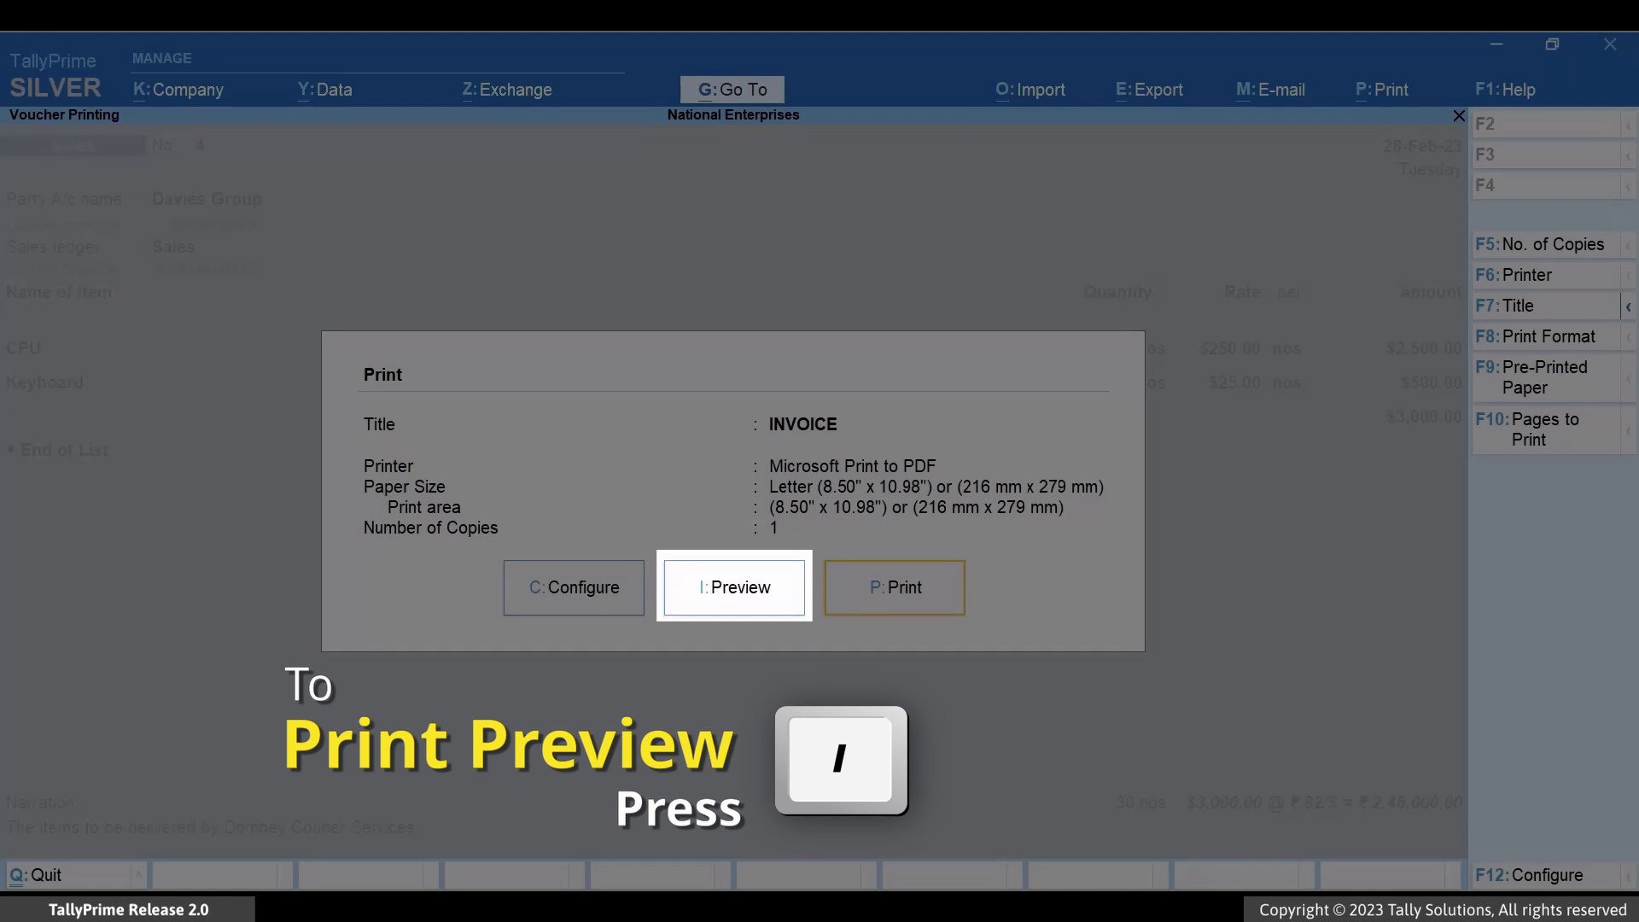
{"action": "key", "text": "i"}
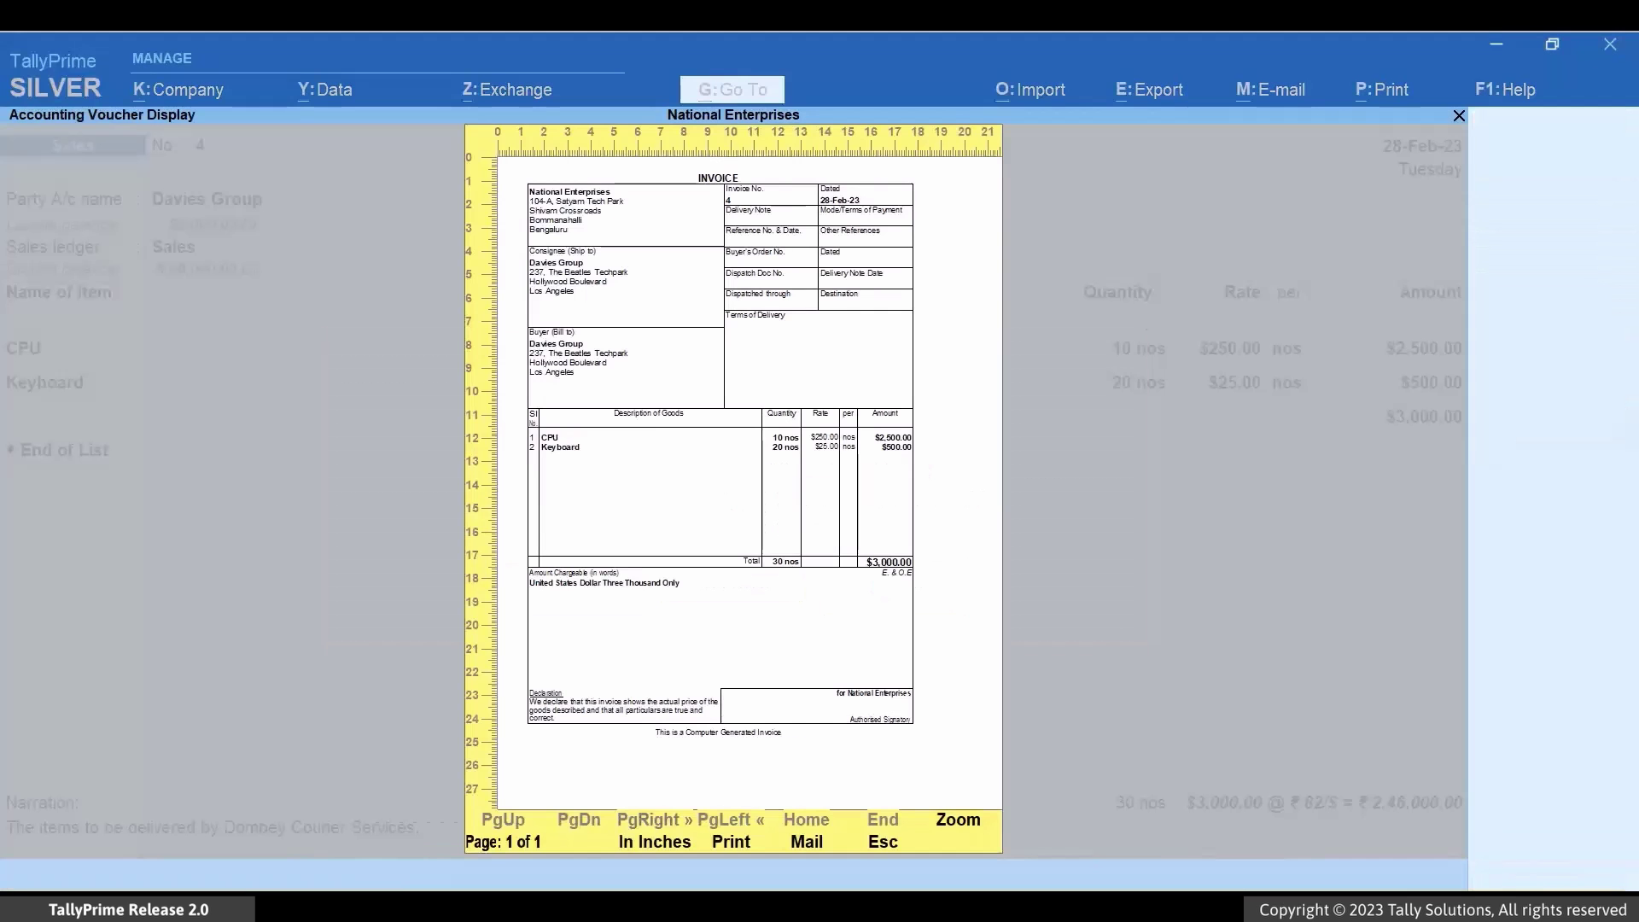
{"action": "key", "text": "Return"}
{"action": "scroll", "coordinate": [478, 513], "scroll_direction": "down", "scroll_amount": 1}
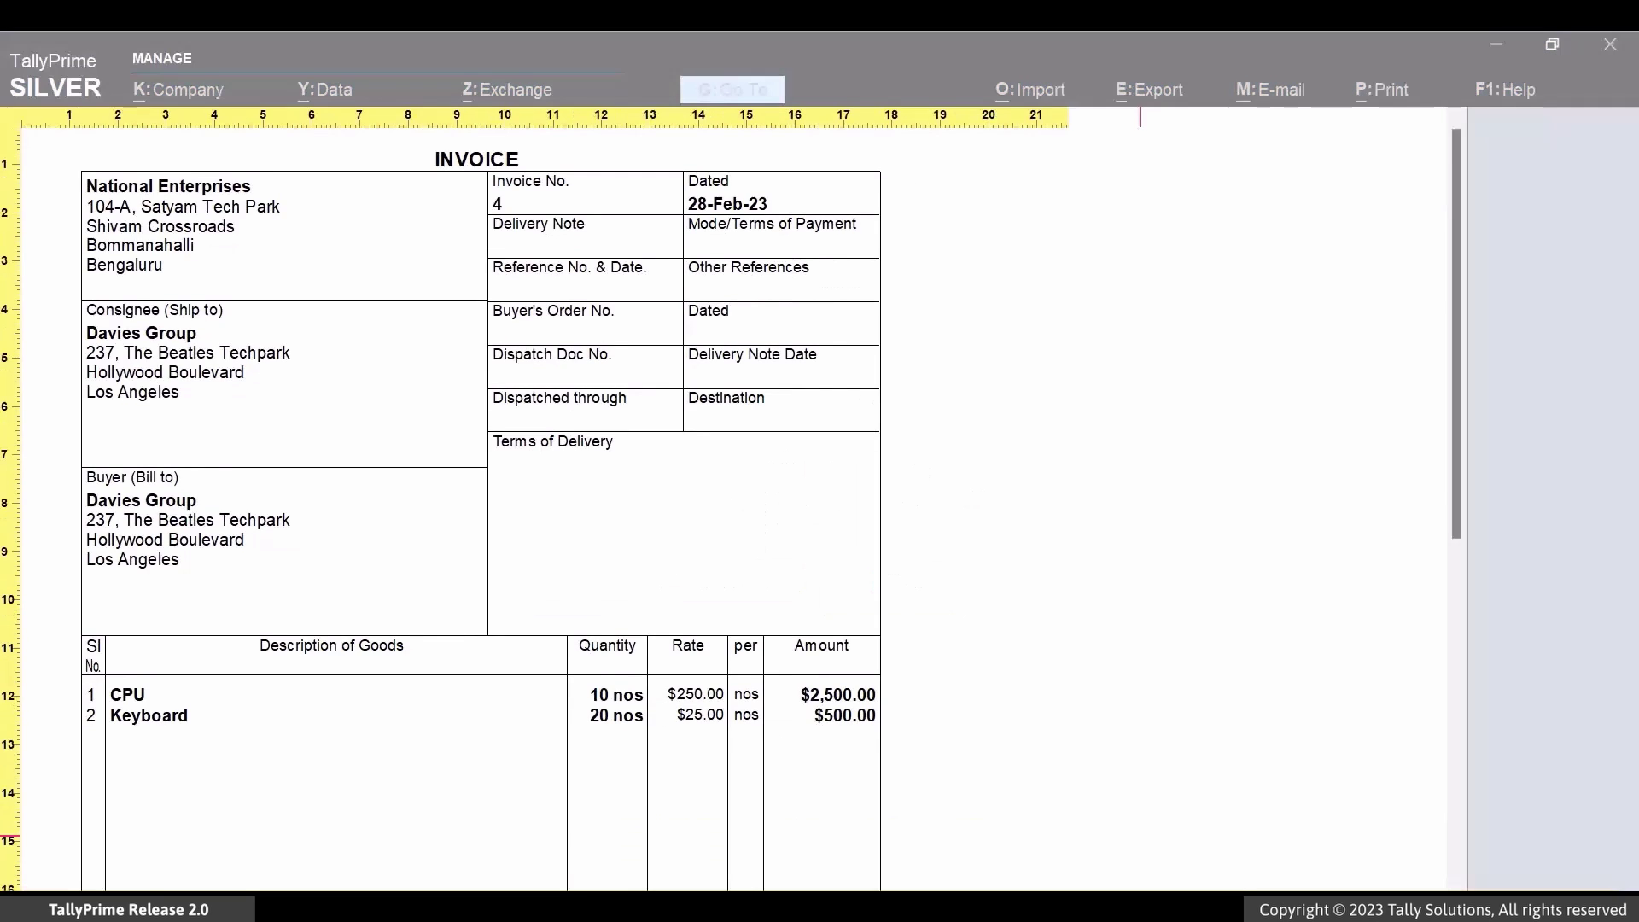
{"action": "scroll", "coordinate": [477, 512], "scroll_direction": "down", "scroll_amount": 2}
{"action": "scroll", "coordinate": [478, 512], "scroll_direction": "down", "scroll_amount": 3}
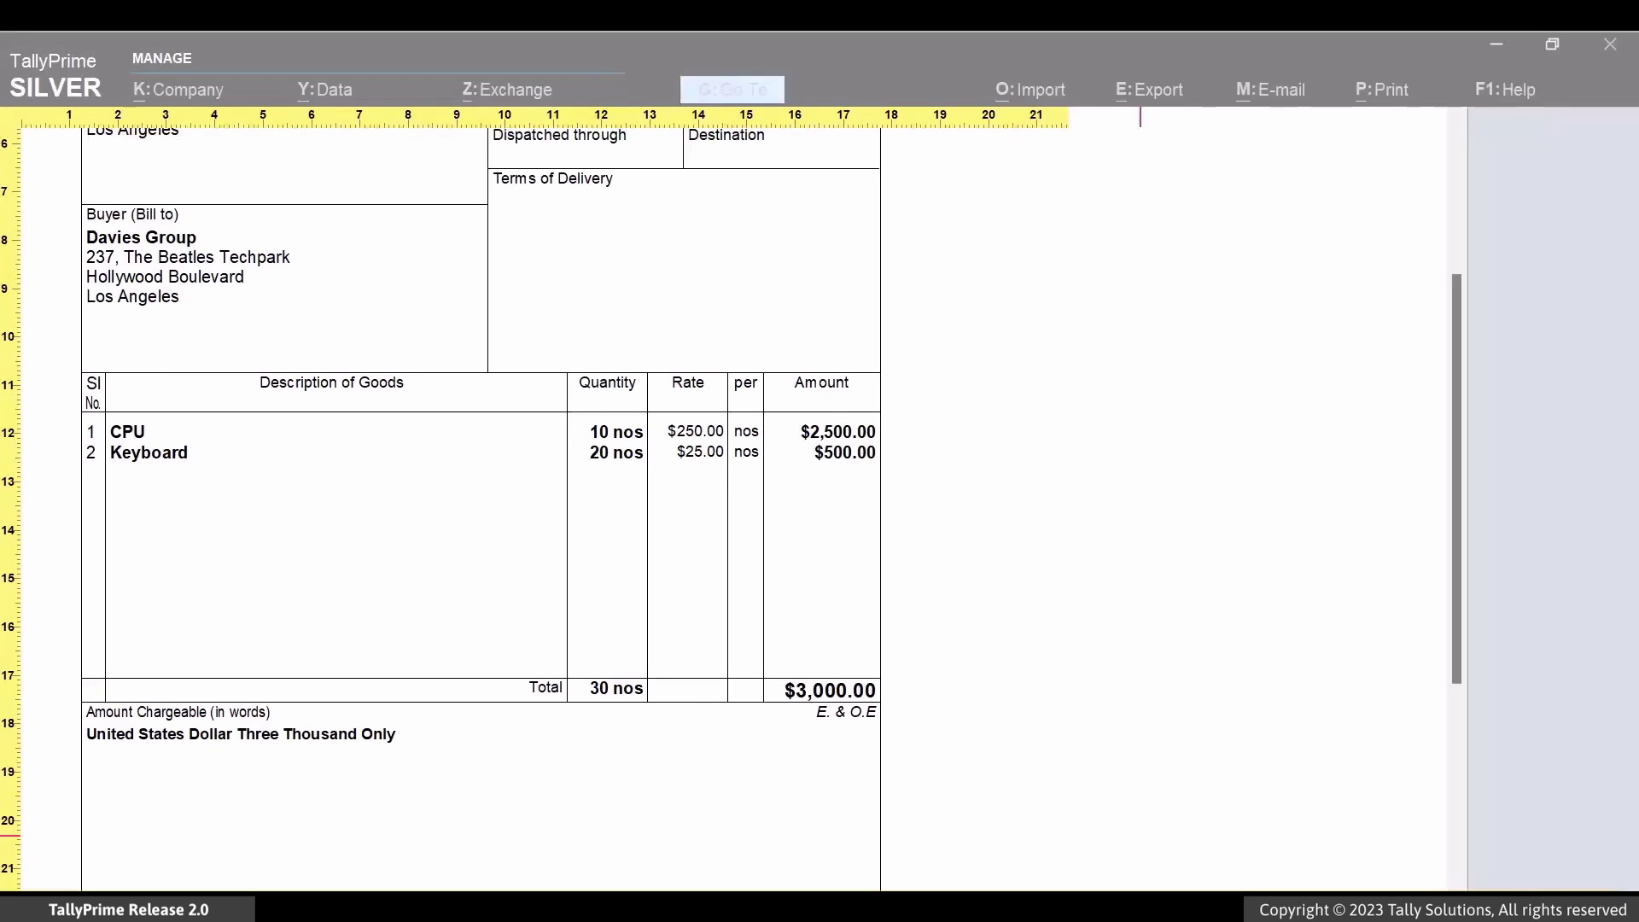
{"action": "key", "text": "alt+z"}
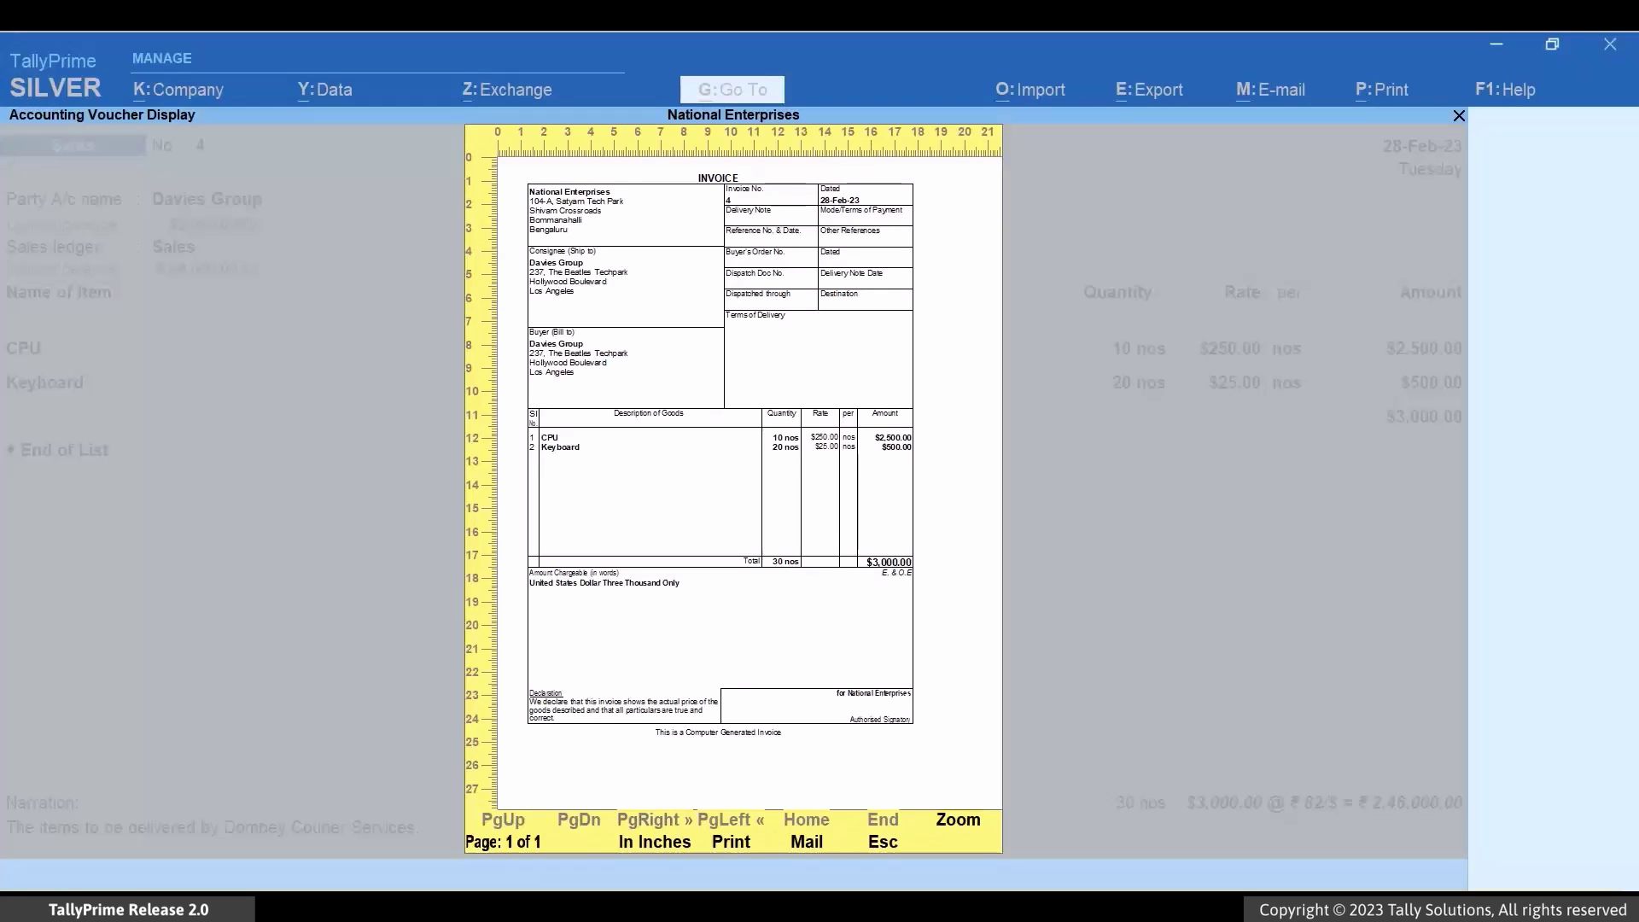
Set Show Base & Foreign Currencies for Total to Yes in the invoice print configuration.
{"action": "key", "text": "Escape"}
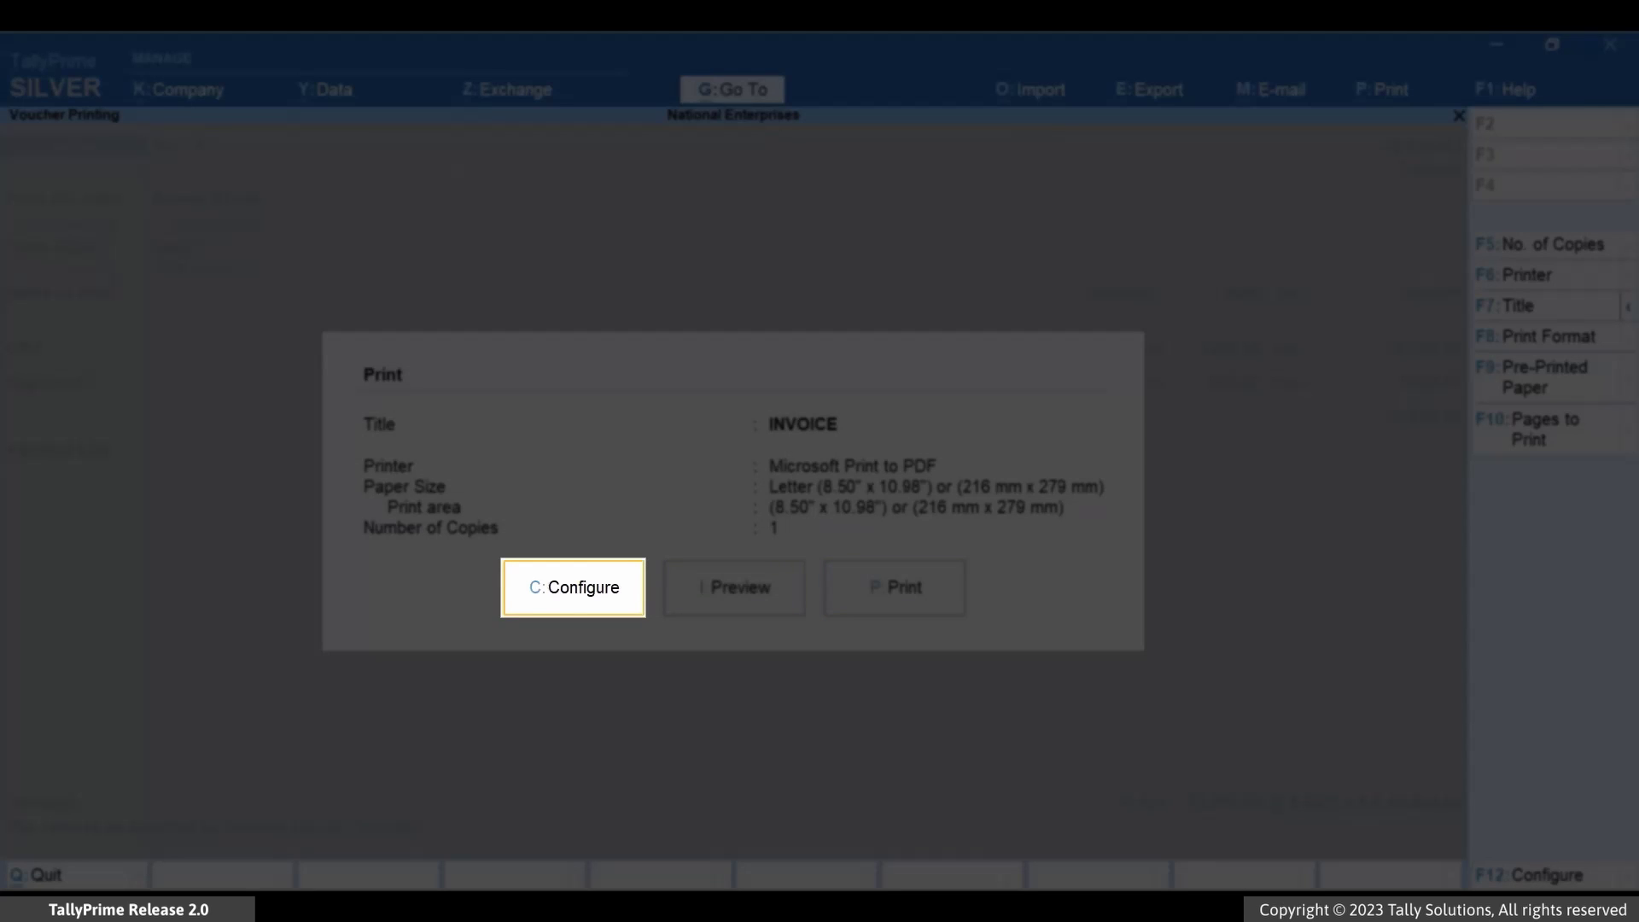
{"action": "key", "text": "c"}
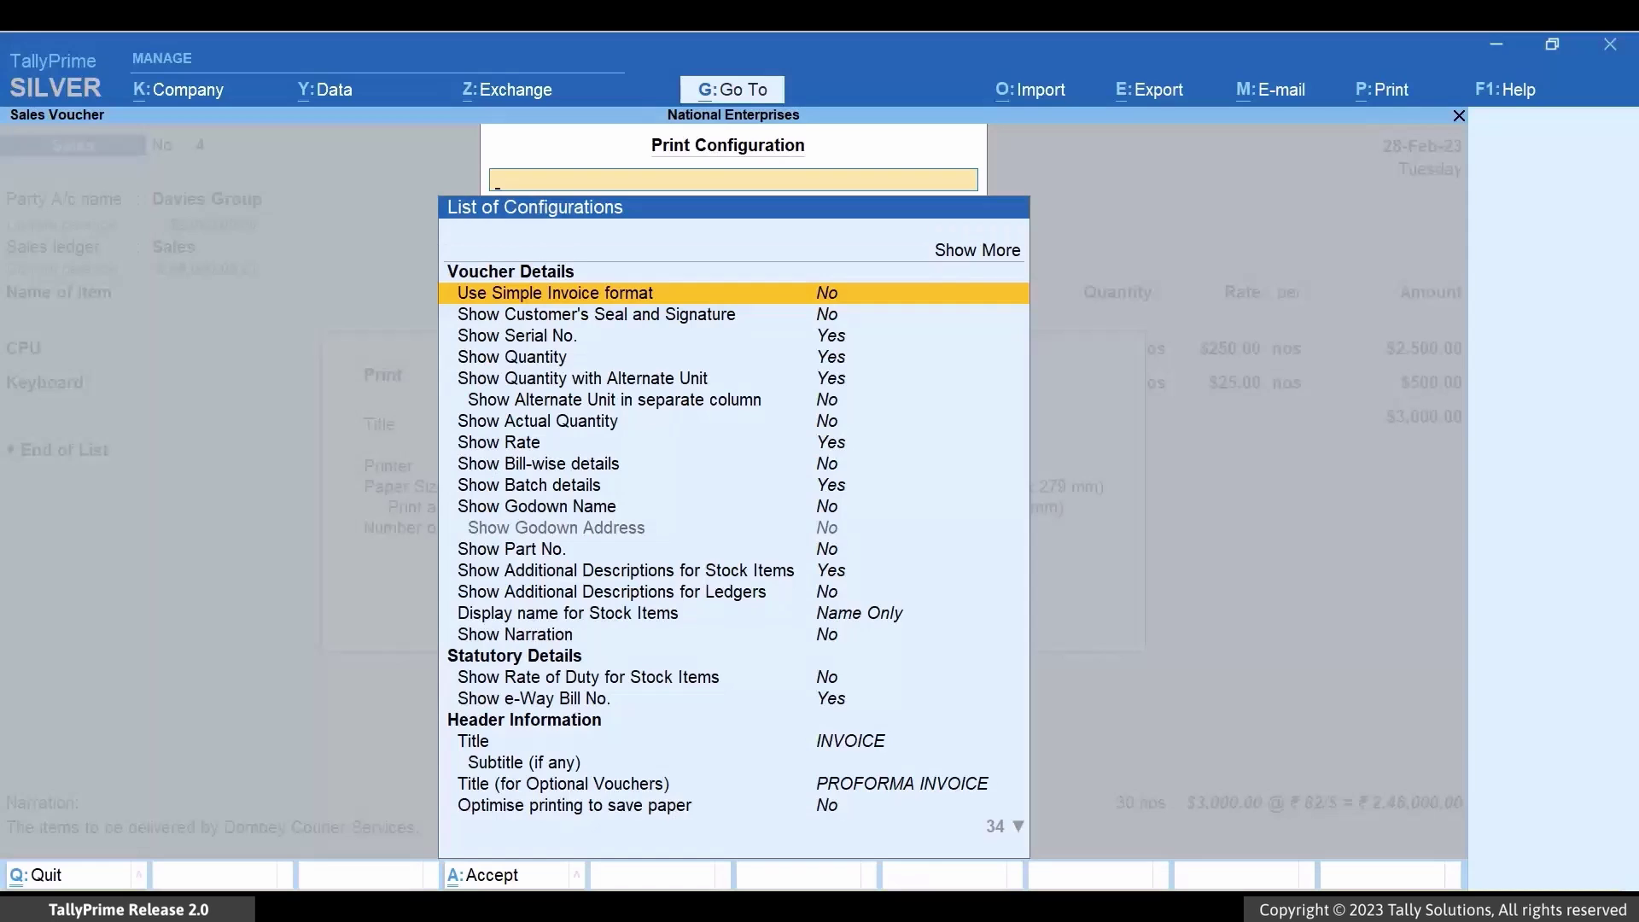
{"action": "type", "text": "Curr"}
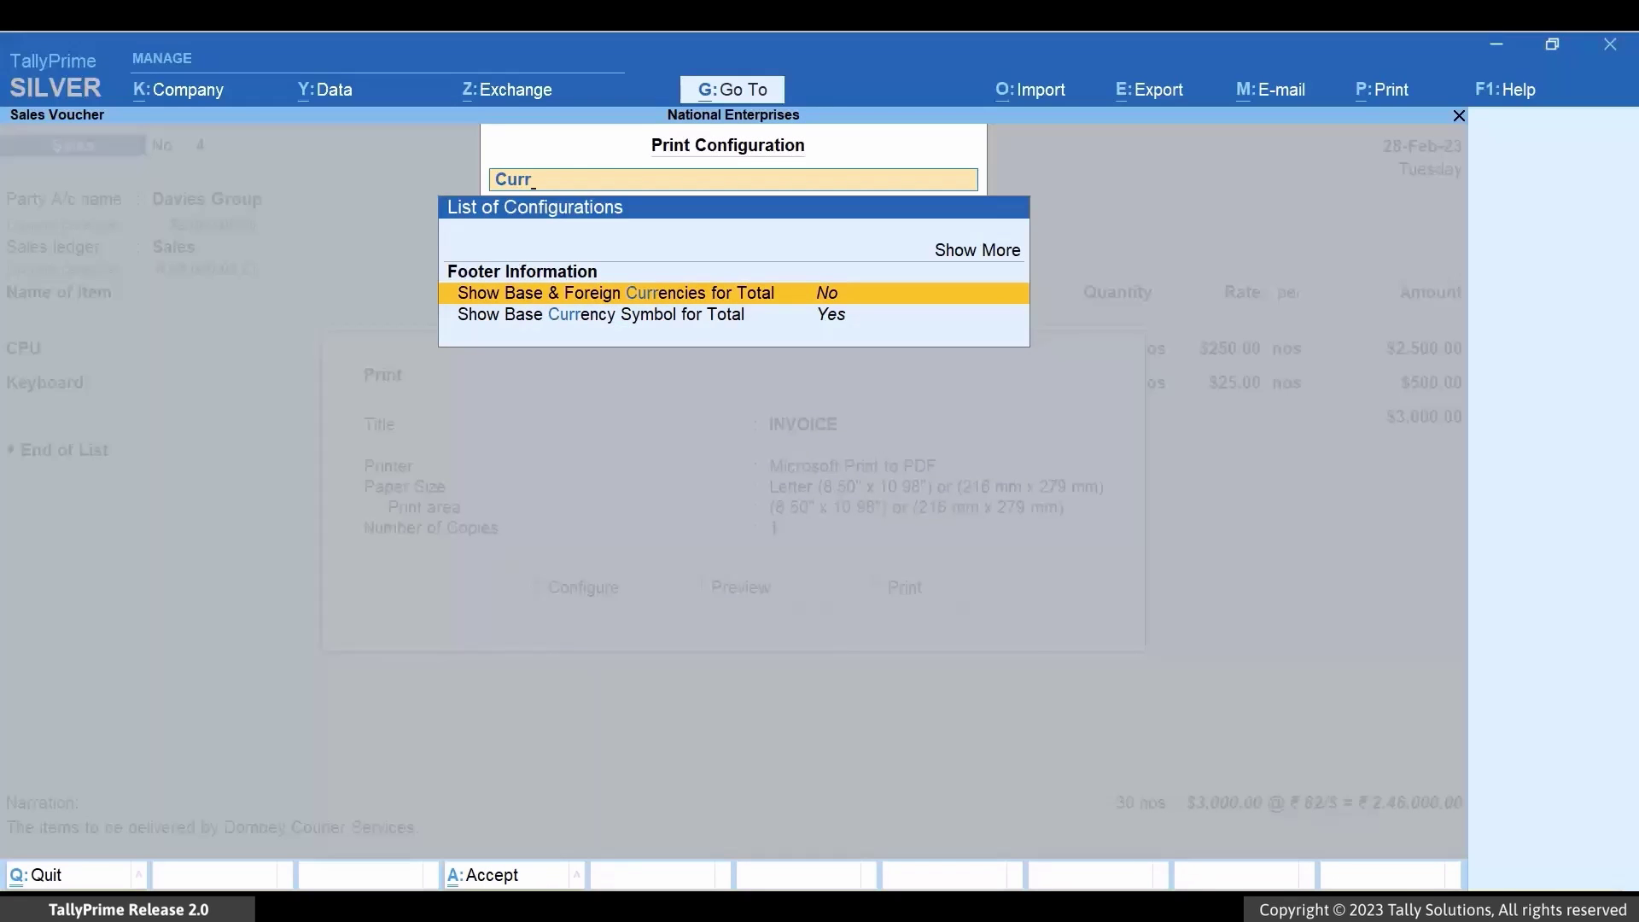
{"action": "key", "text": "Return"}
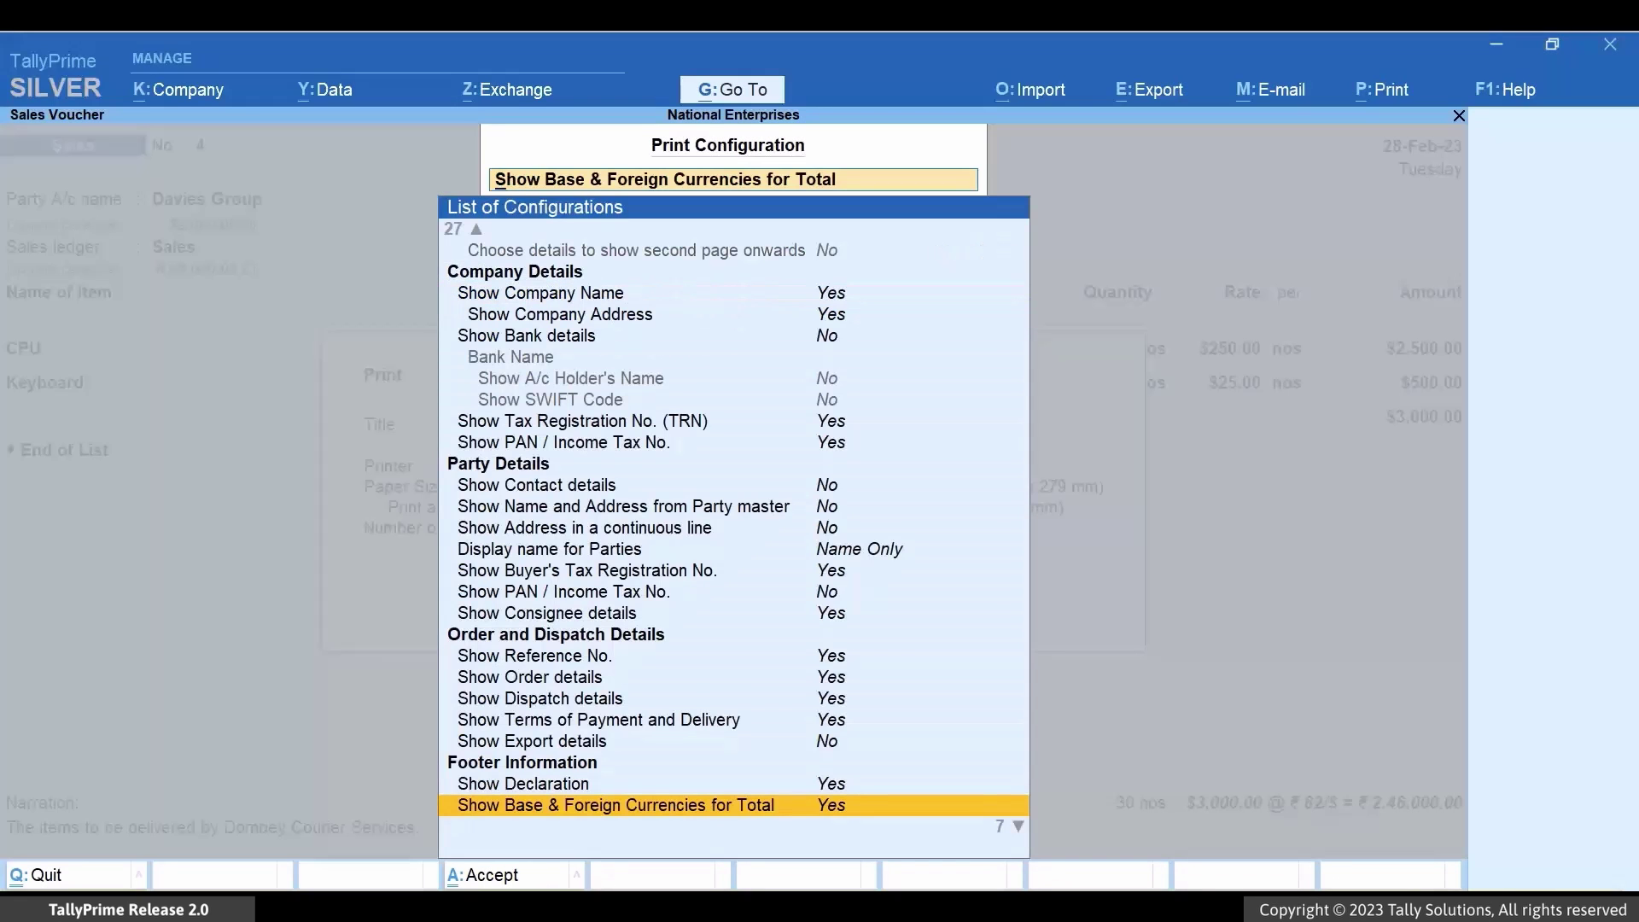
{"action": "key", "text": "ctrl"}
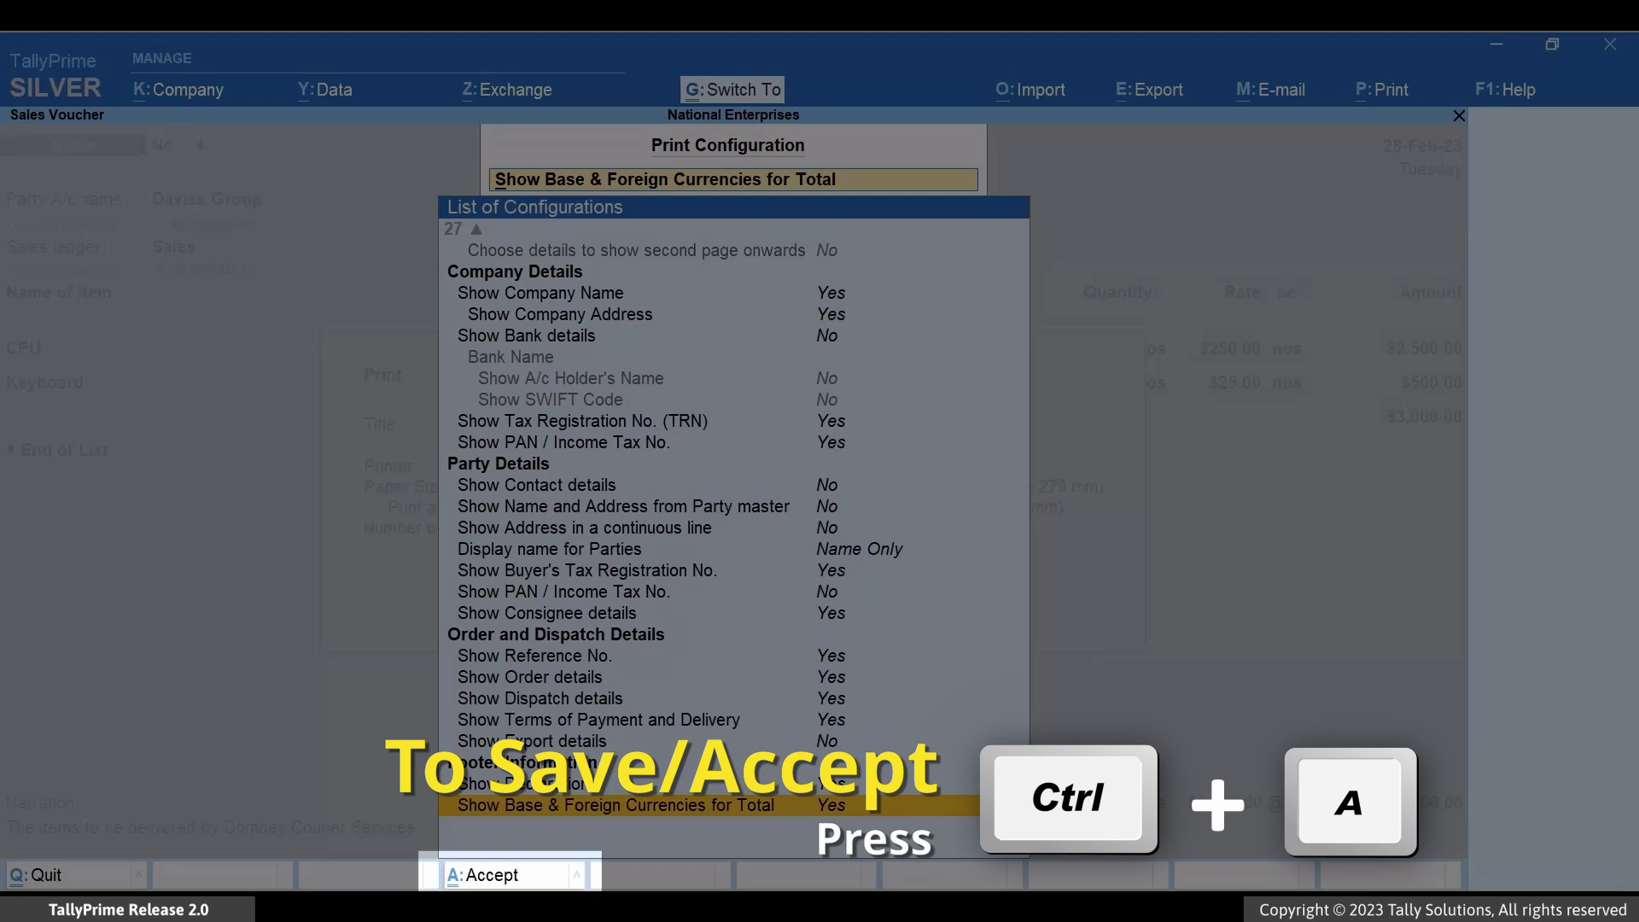
{"action": "key", "text": "ctrl+a"}
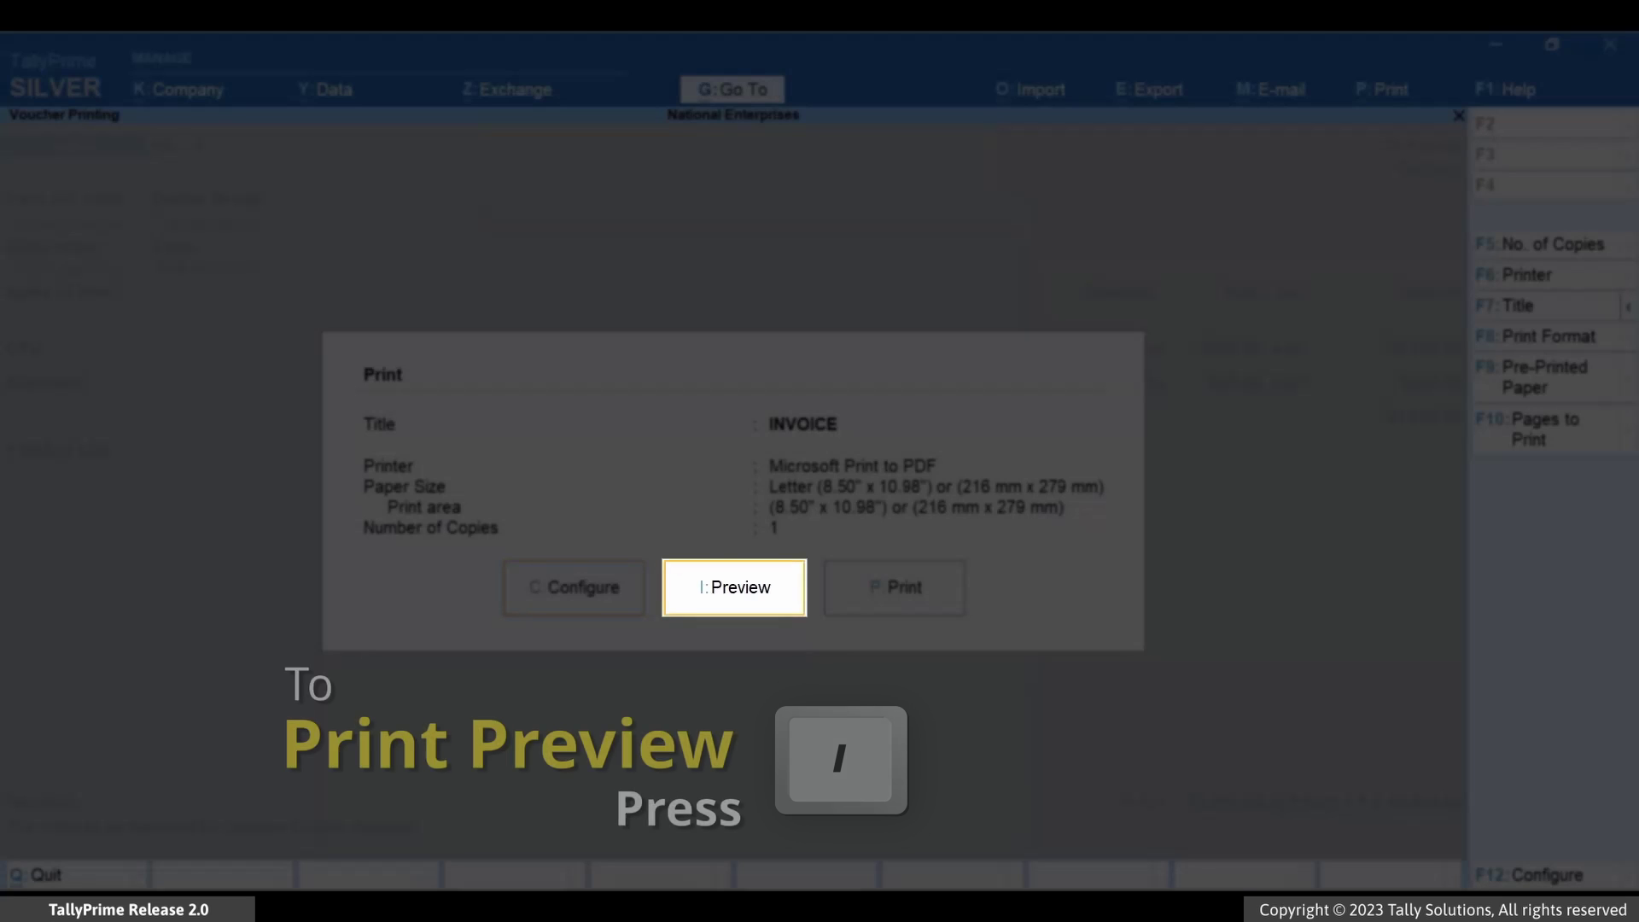
Preview the invoice enlarged down to its total of $3,000.00 @ ₹82/$ = ₹2,46,000.00.
{"action": "key", "text": "i"}
{"action": "key", "text": "Return"}
{"action": "key", "text": "Page_Down"}
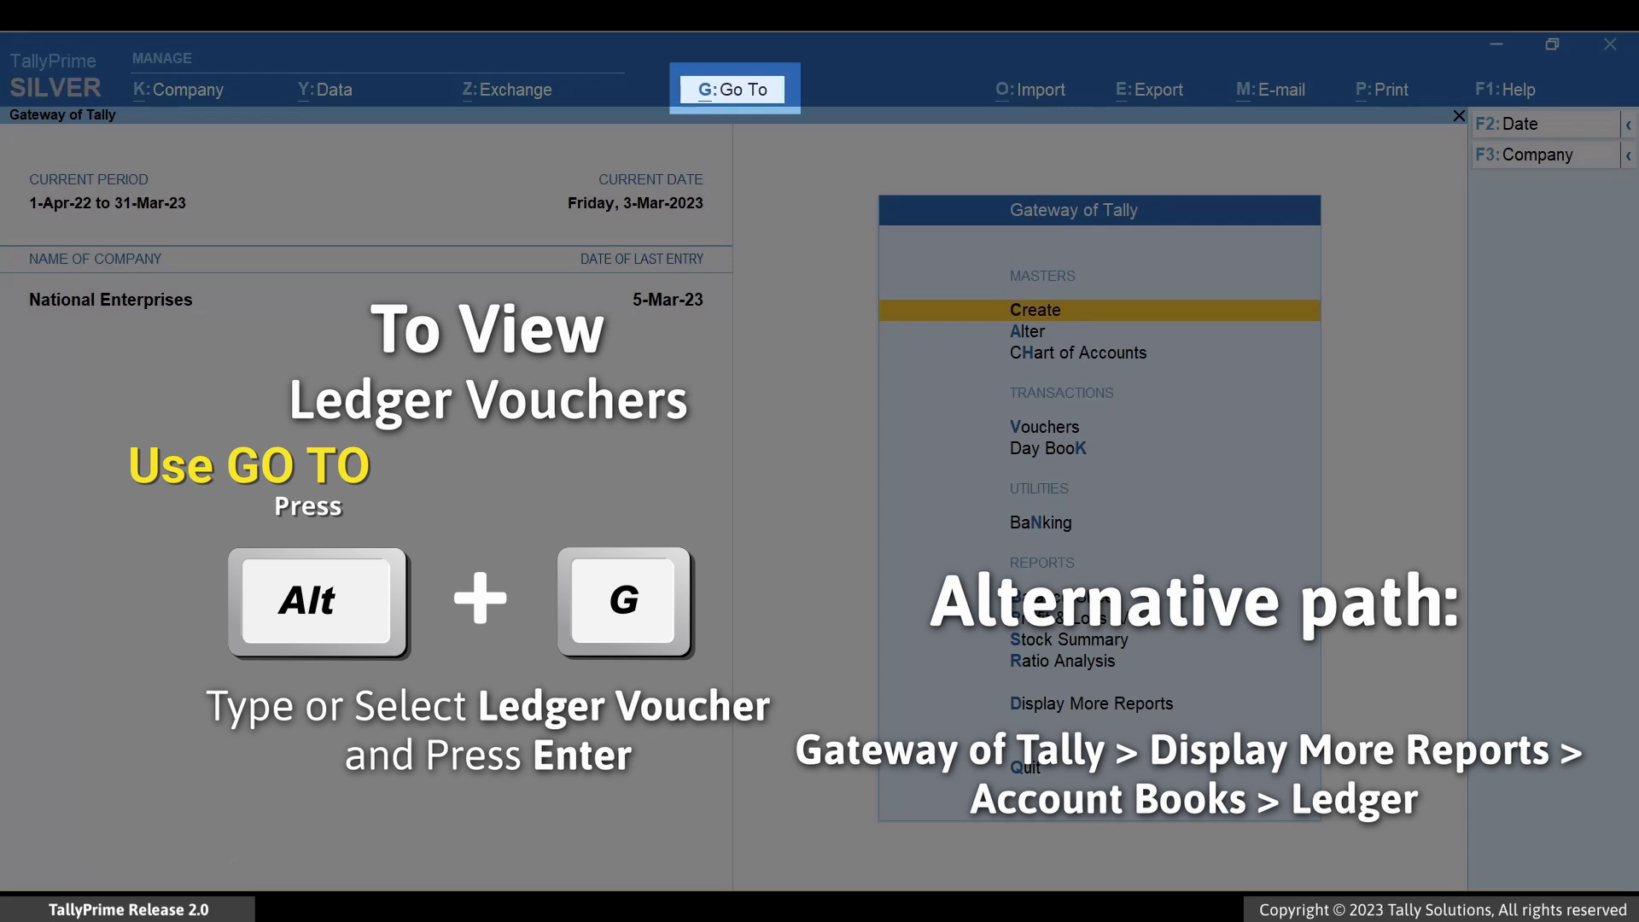
Open the Ledger Vouchers report for the Davies Group ledger.
{"action": "key", "text": "alt+g"}
{"action": "type", "text": "Ledger Vou"}
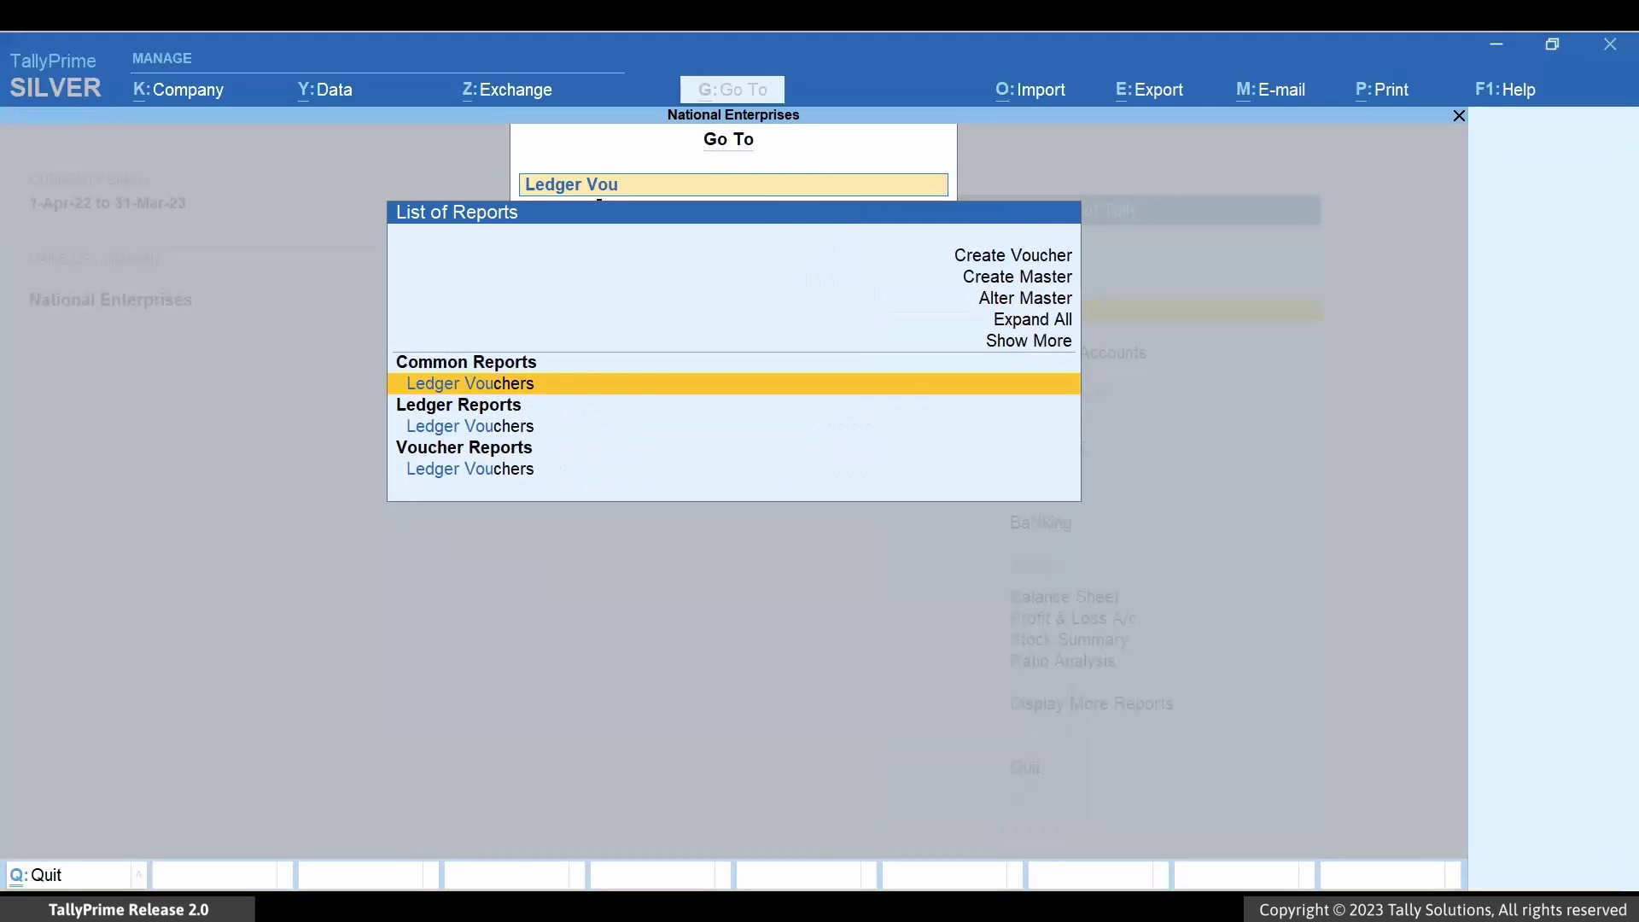
{"action": "key", "text": "Return"}
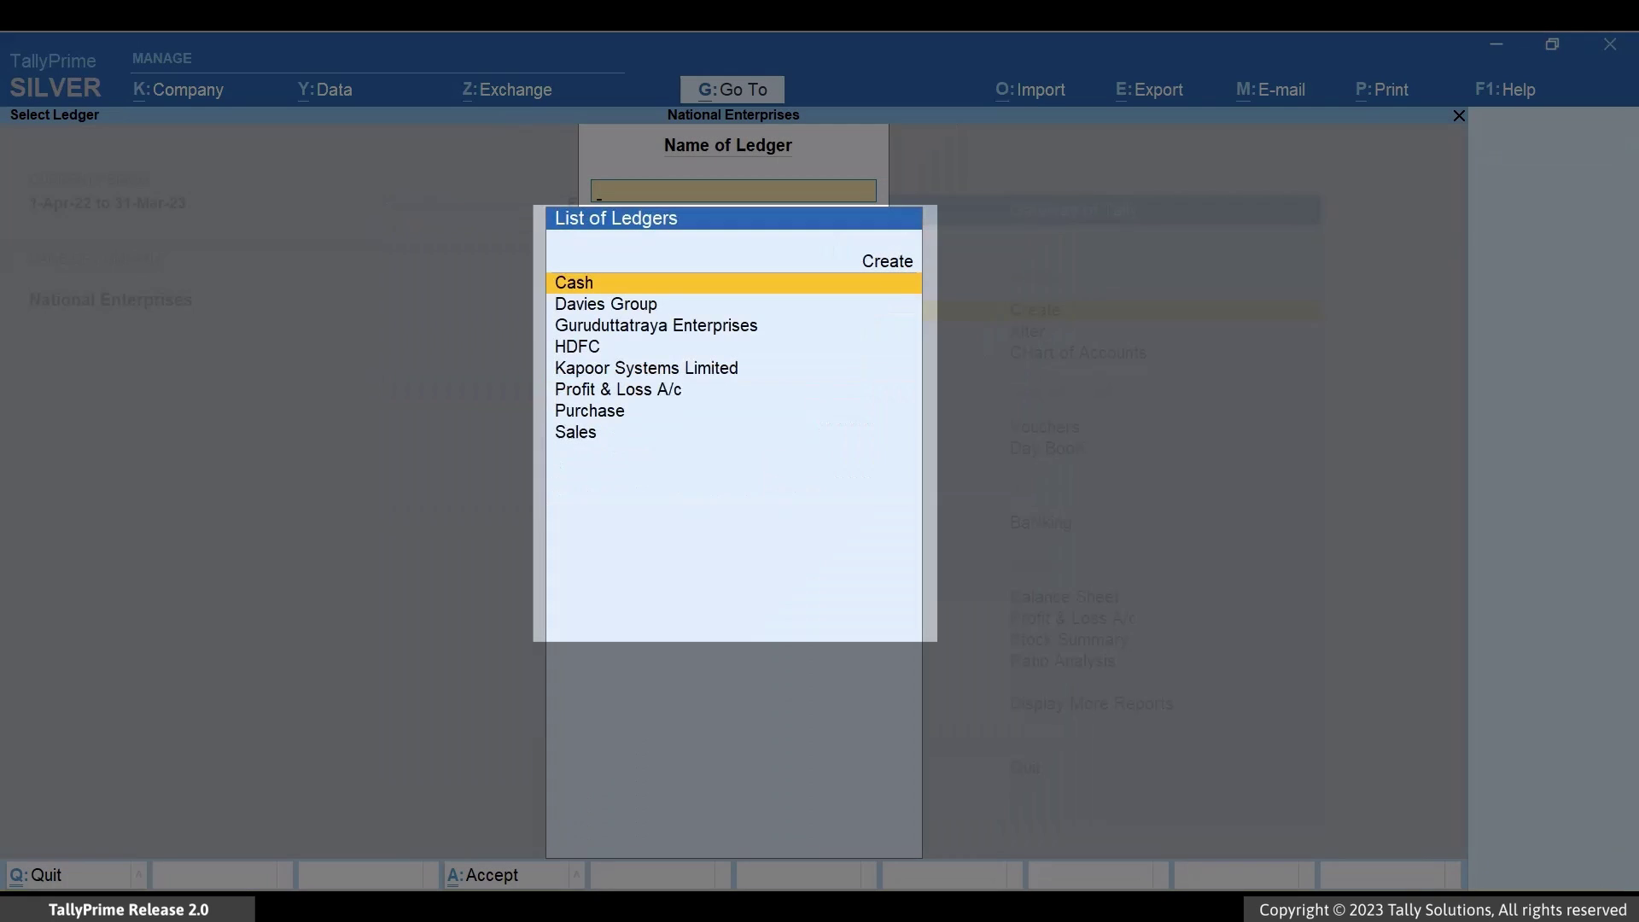
{"action": "left_click", "coordinate": [605, 304]}
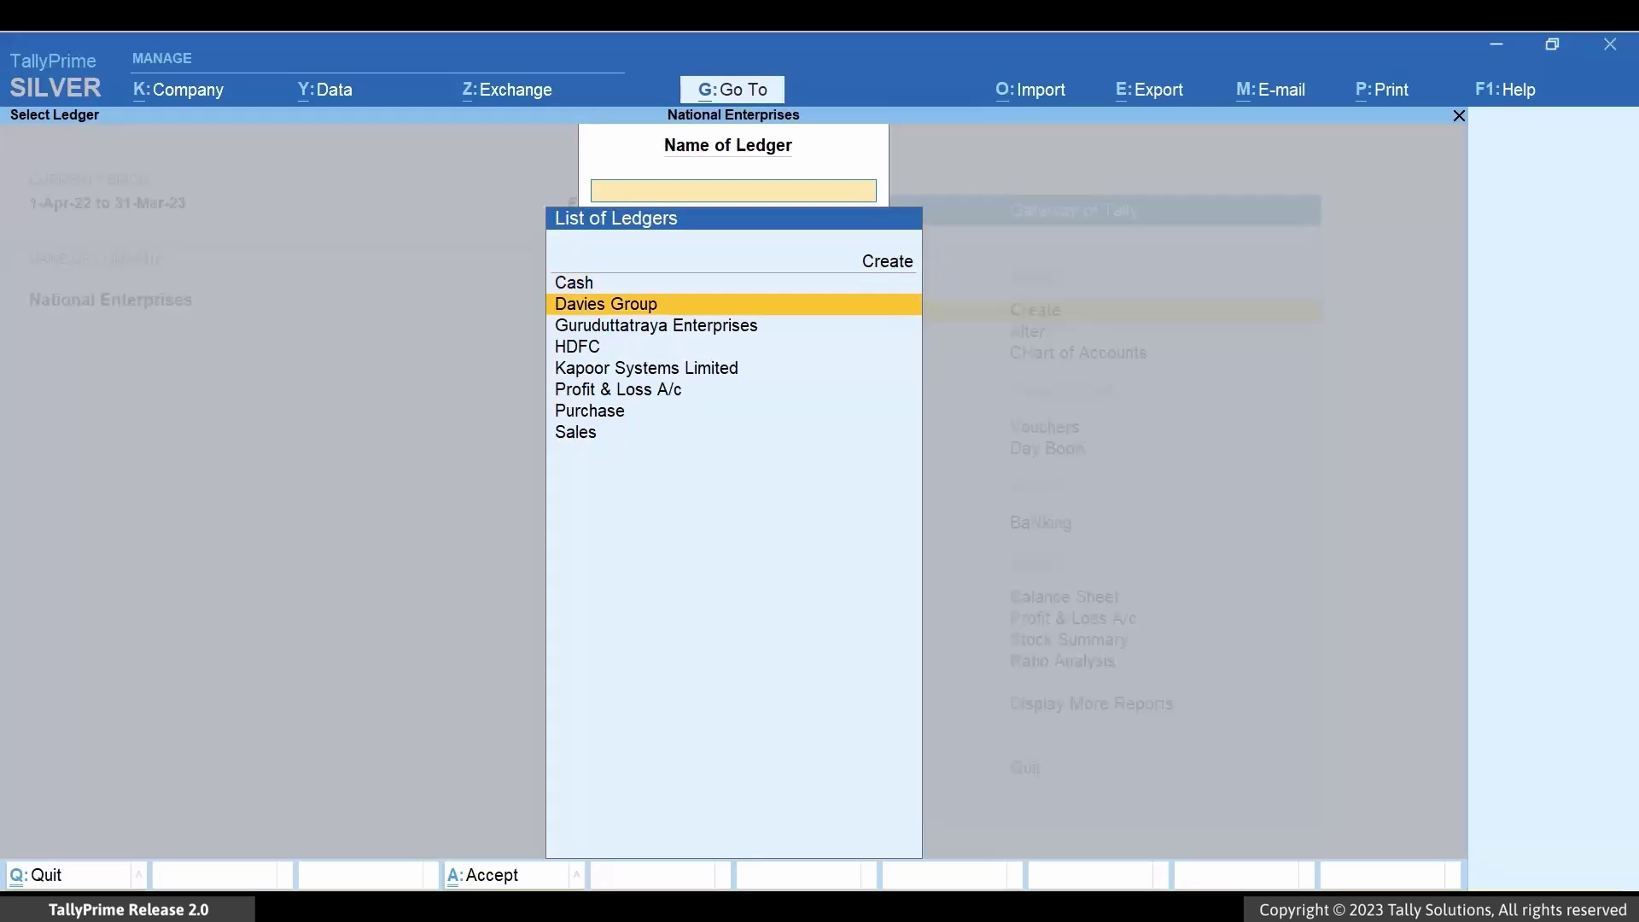
{"action": "key", "text": "Return"}
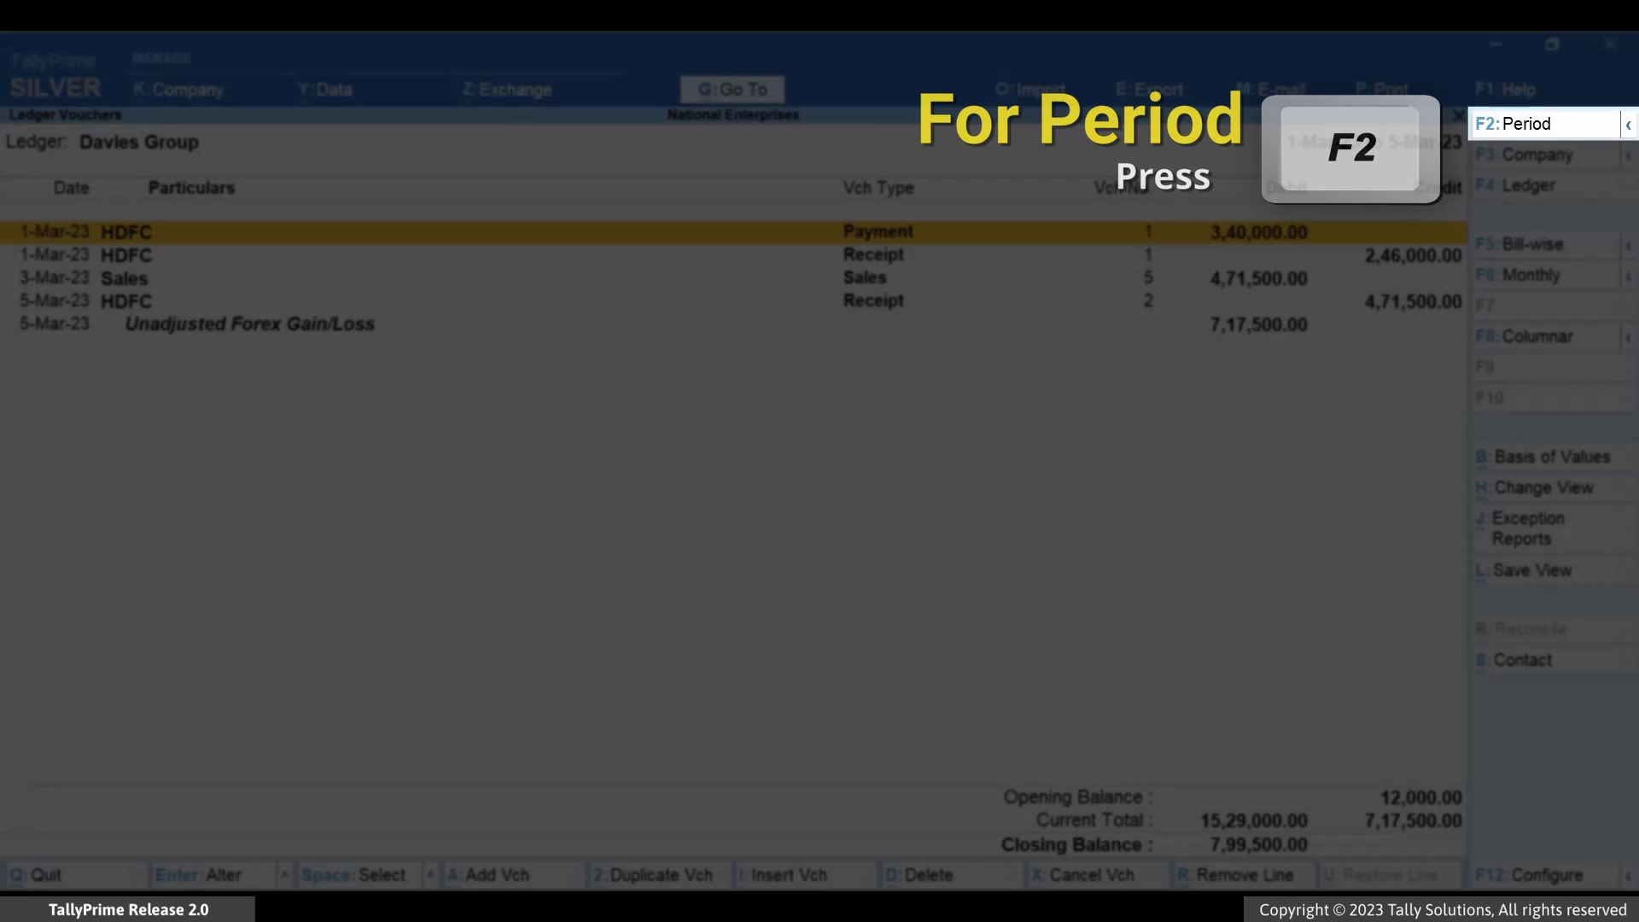
Set the report period from 1-Feb-23 to 31-Mar-23.
{"action": "key", "text": "F2"}
{"action": "type", "text": "feb"}
{"action": "key", "text": "Return"}
{"action": "type", "text": "mar"}
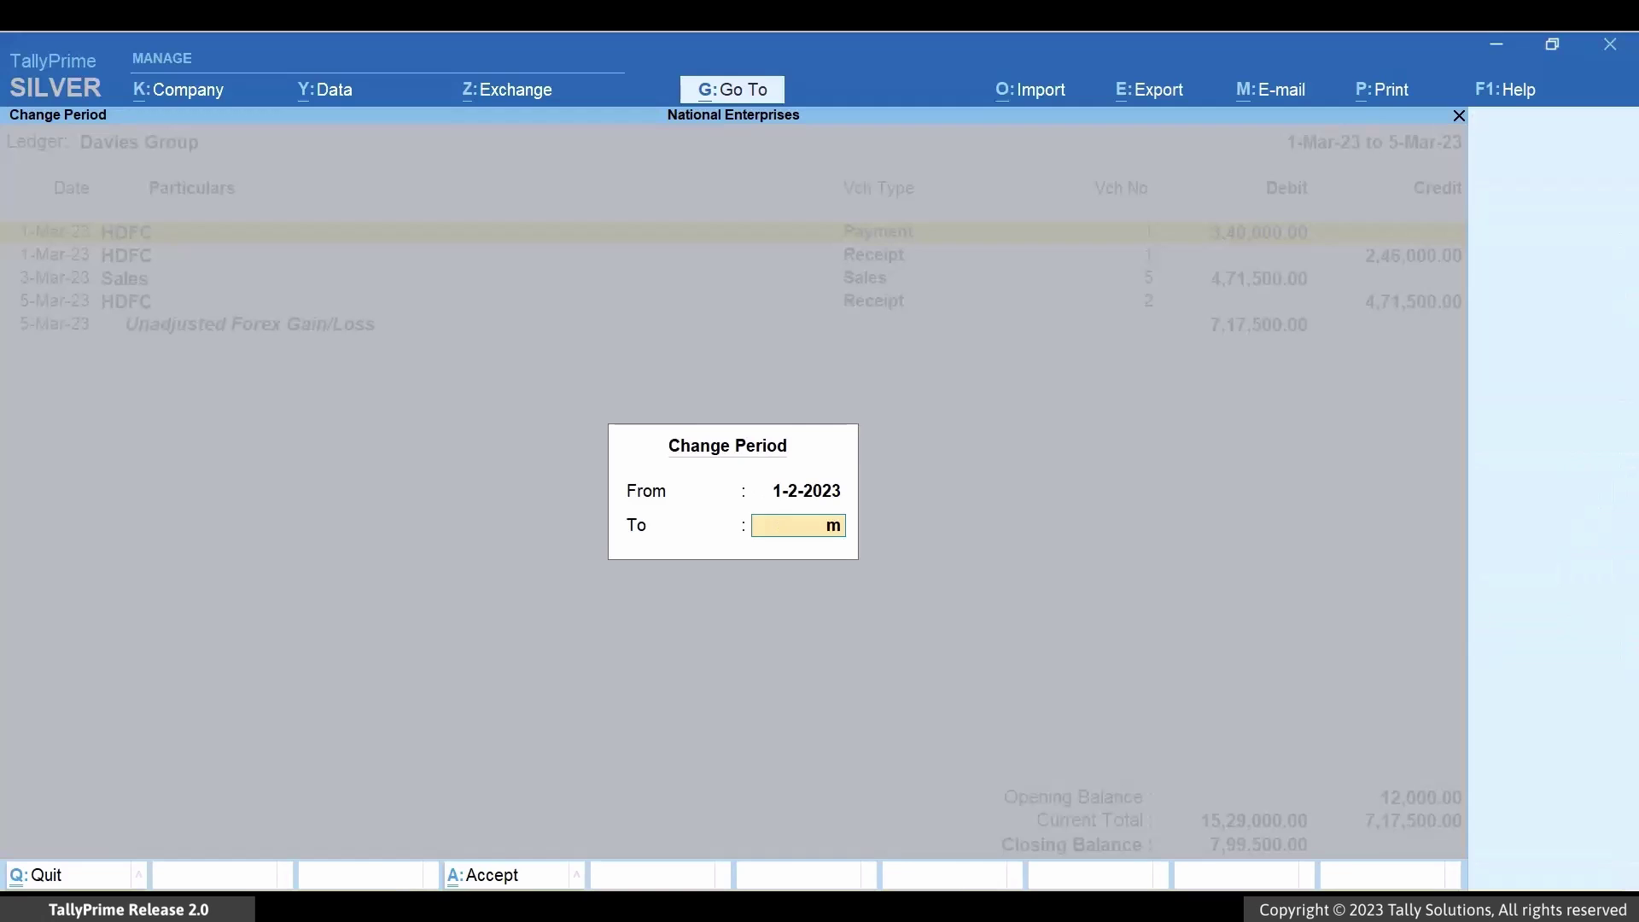
{"action": "key", "text": "Return"}
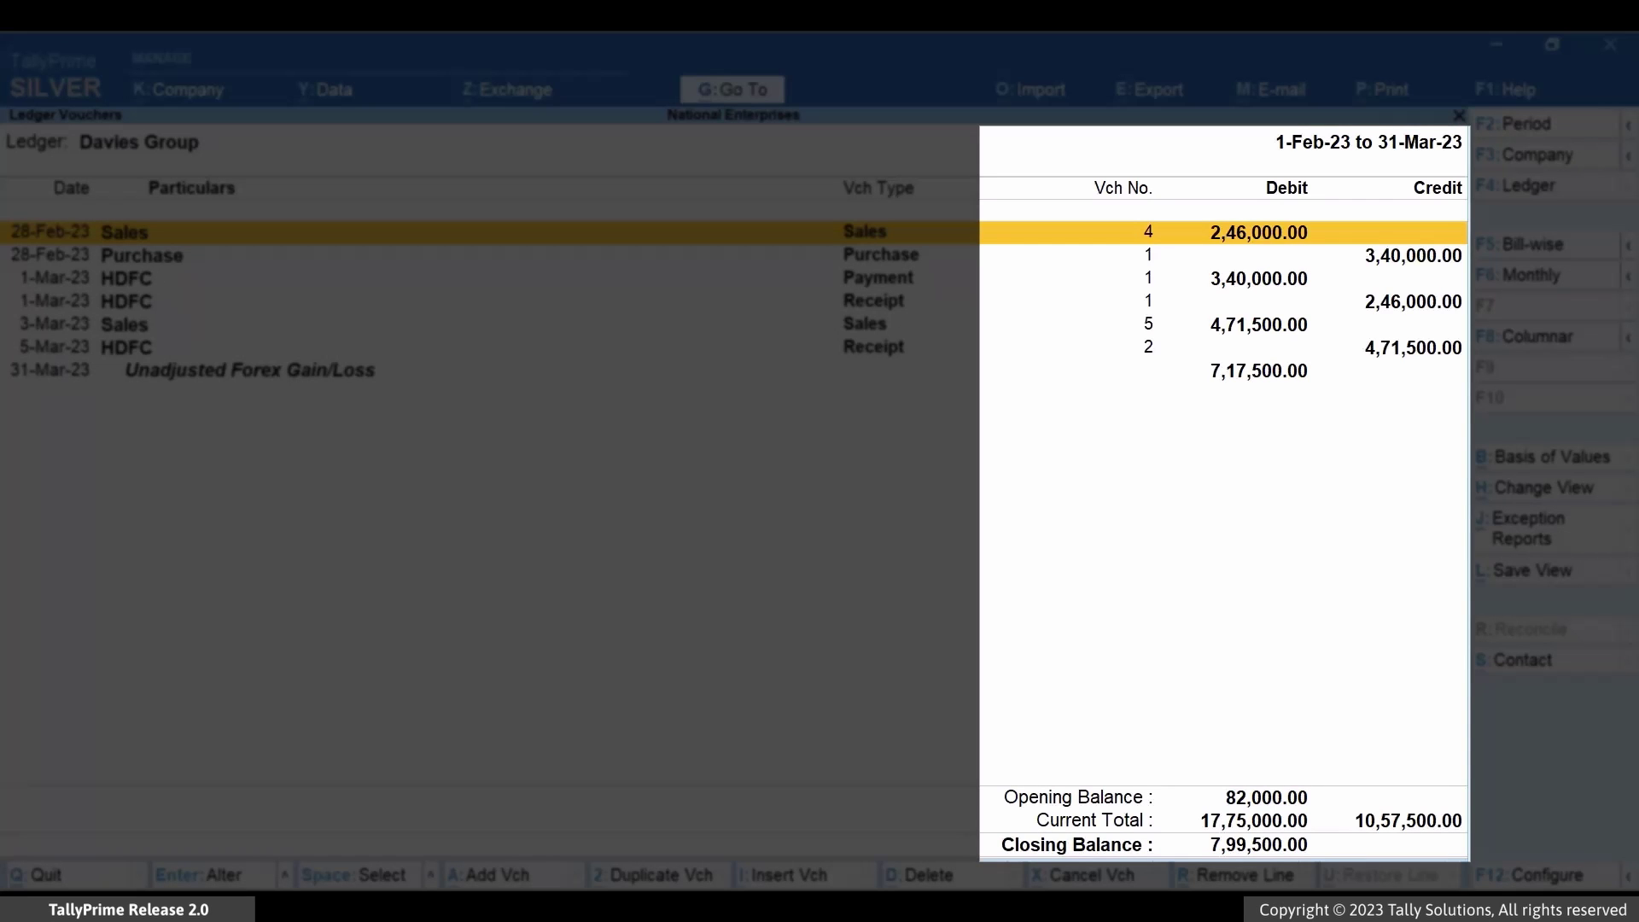
{"action": "key", "text": "ctrl"}
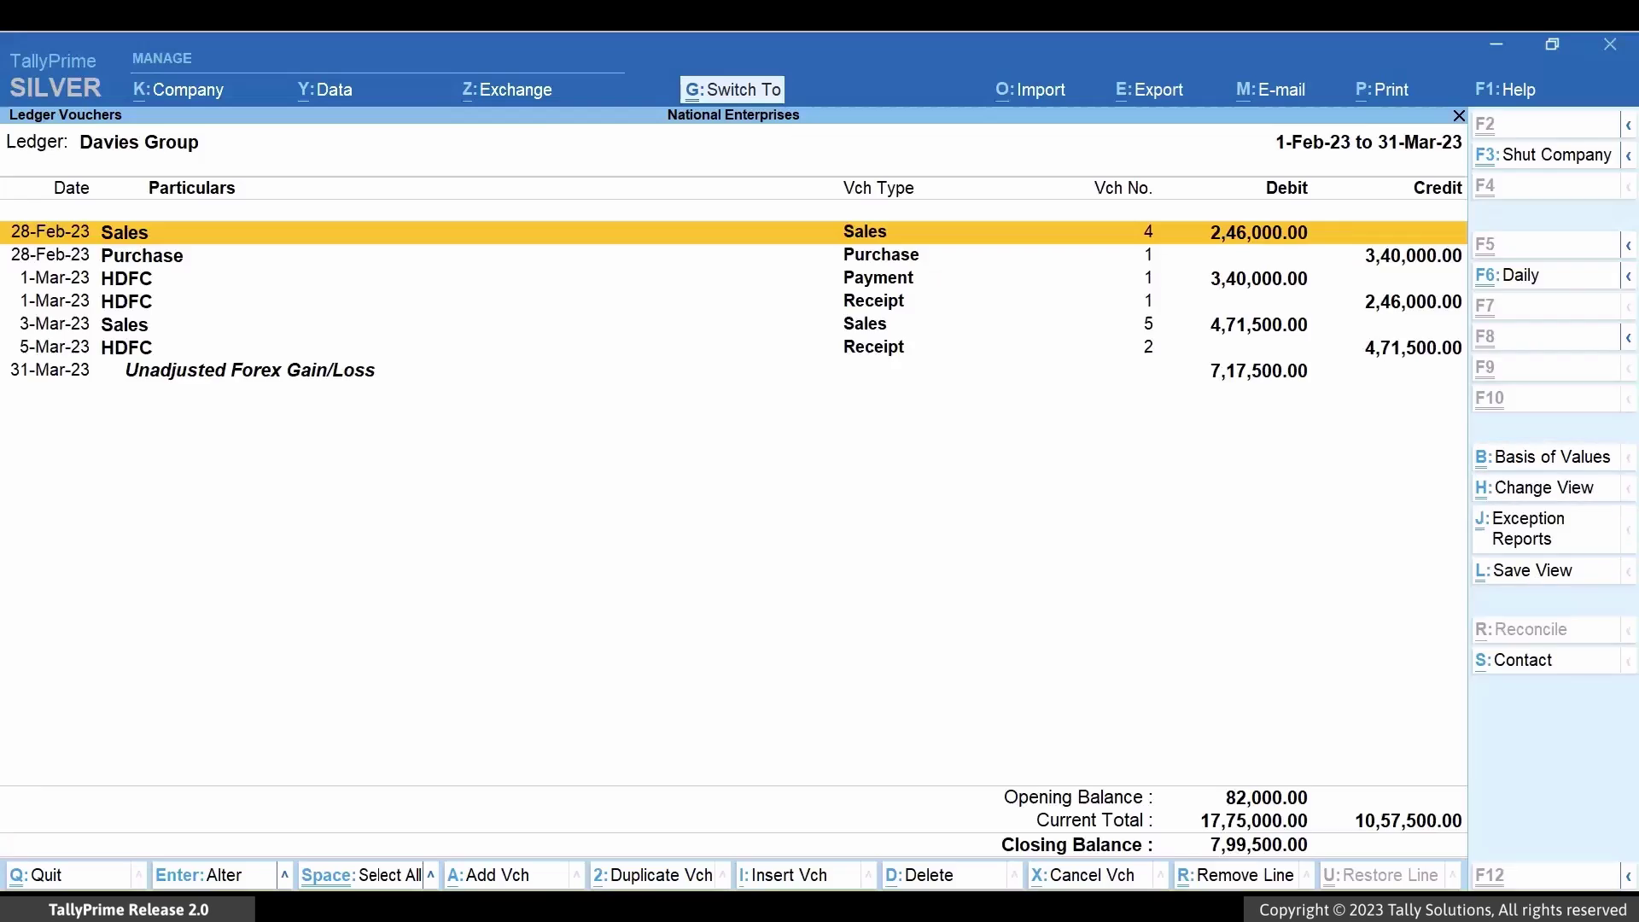
{"action": "key", "text": "ctrl+b"}
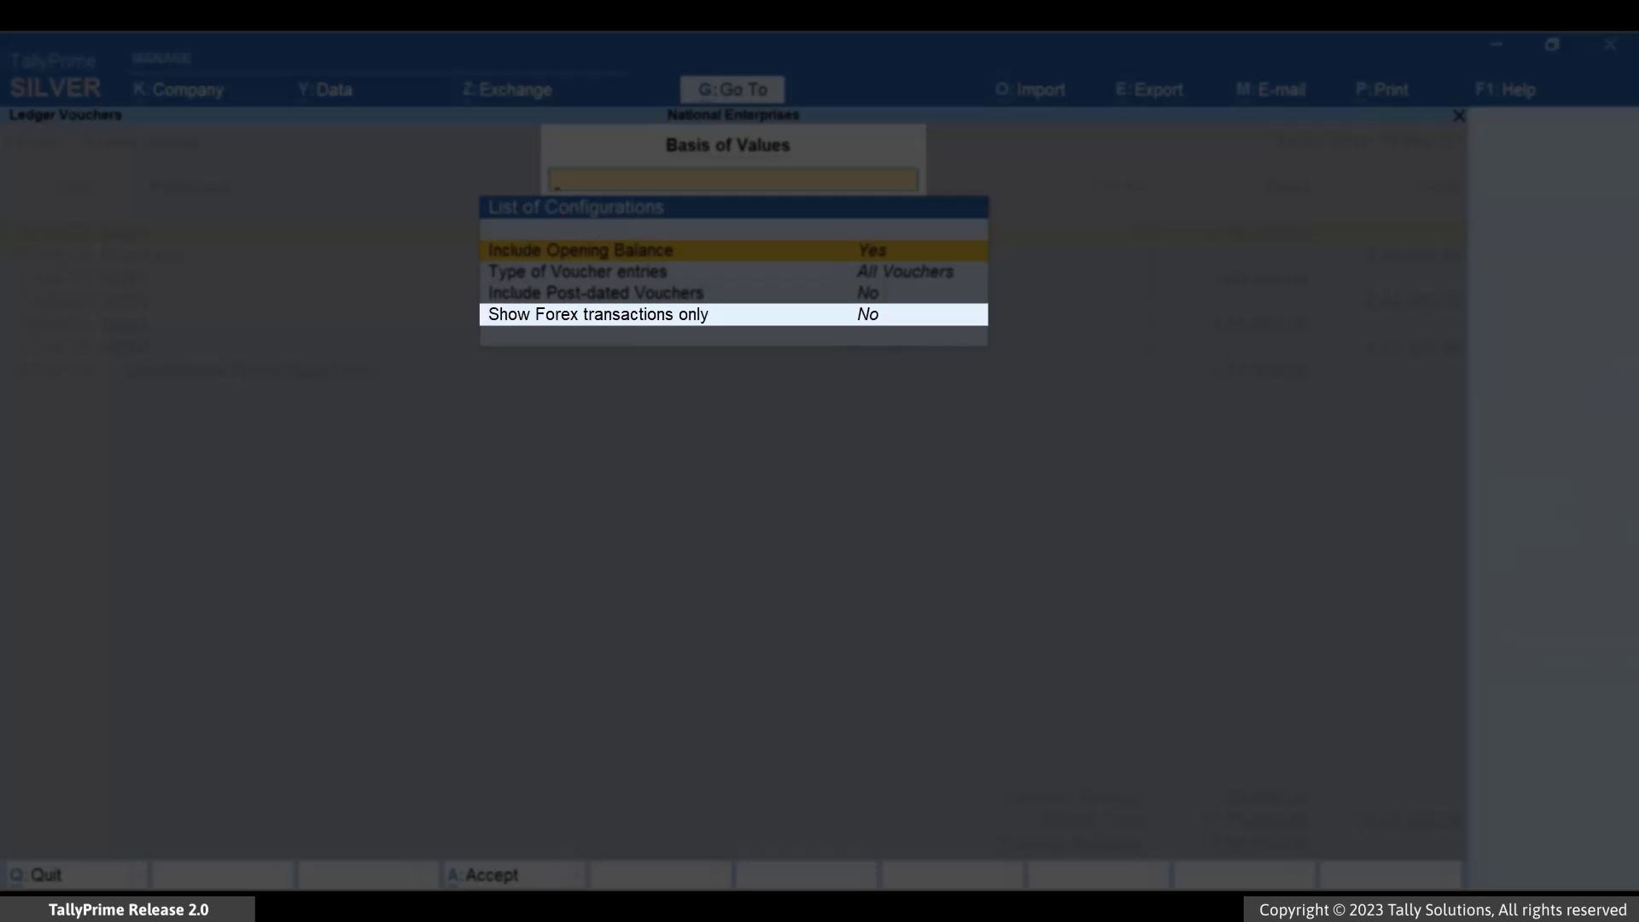
{"action": "key", "text": "Down"}
{"action": "key", "text": "Down"}
{"action": "key", "text": "Down"}
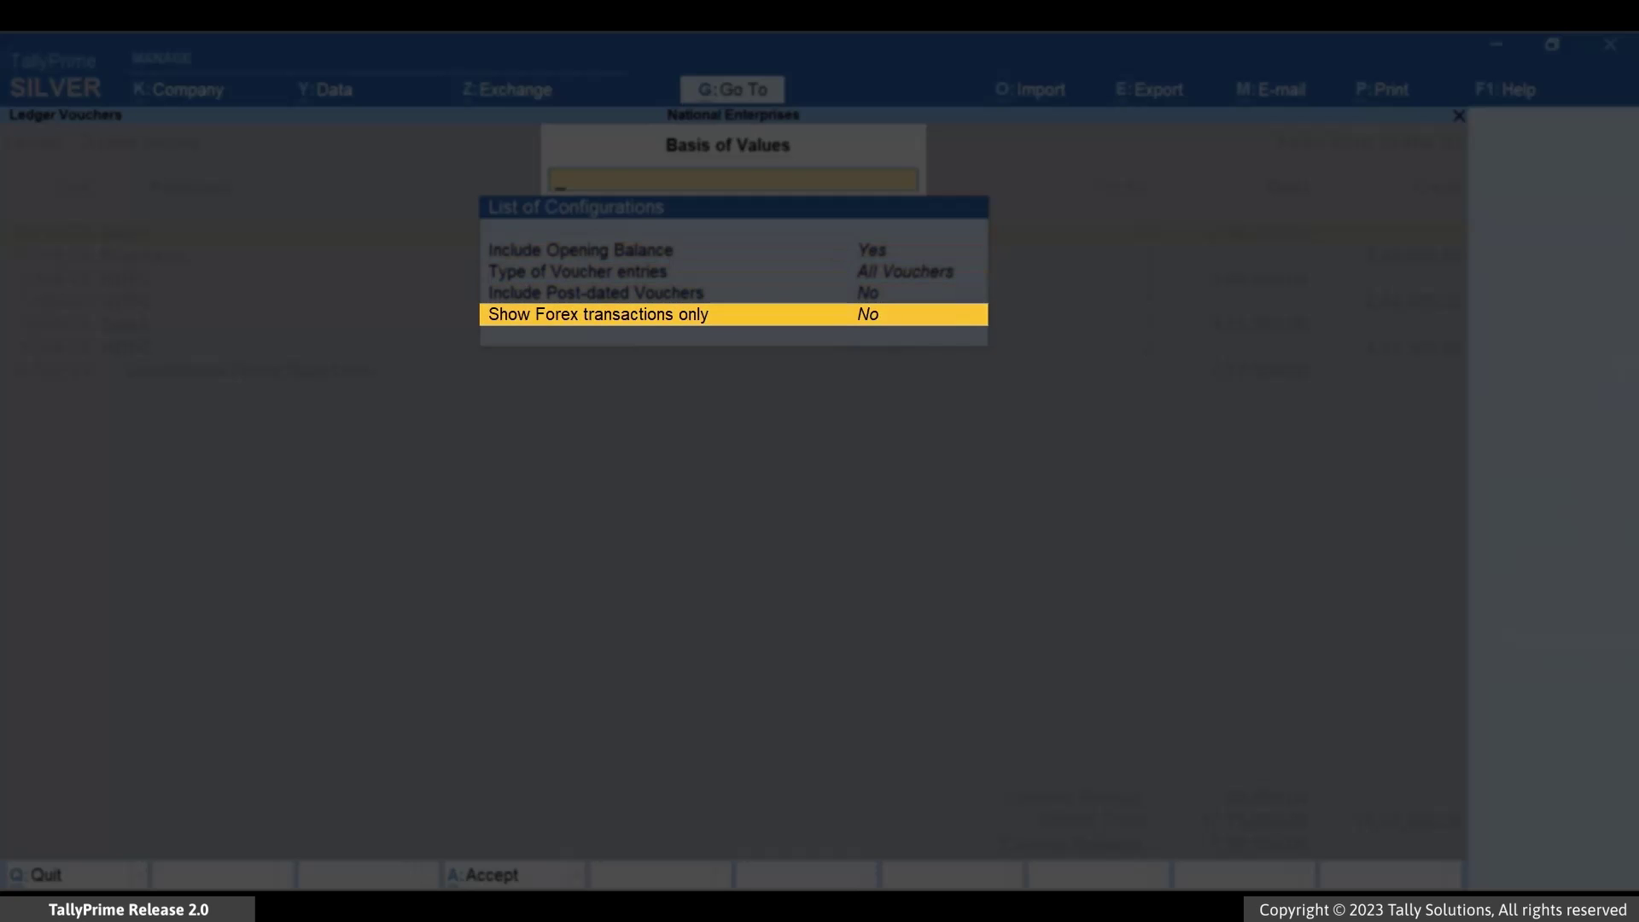
{"action": "key", "text": "Return"}
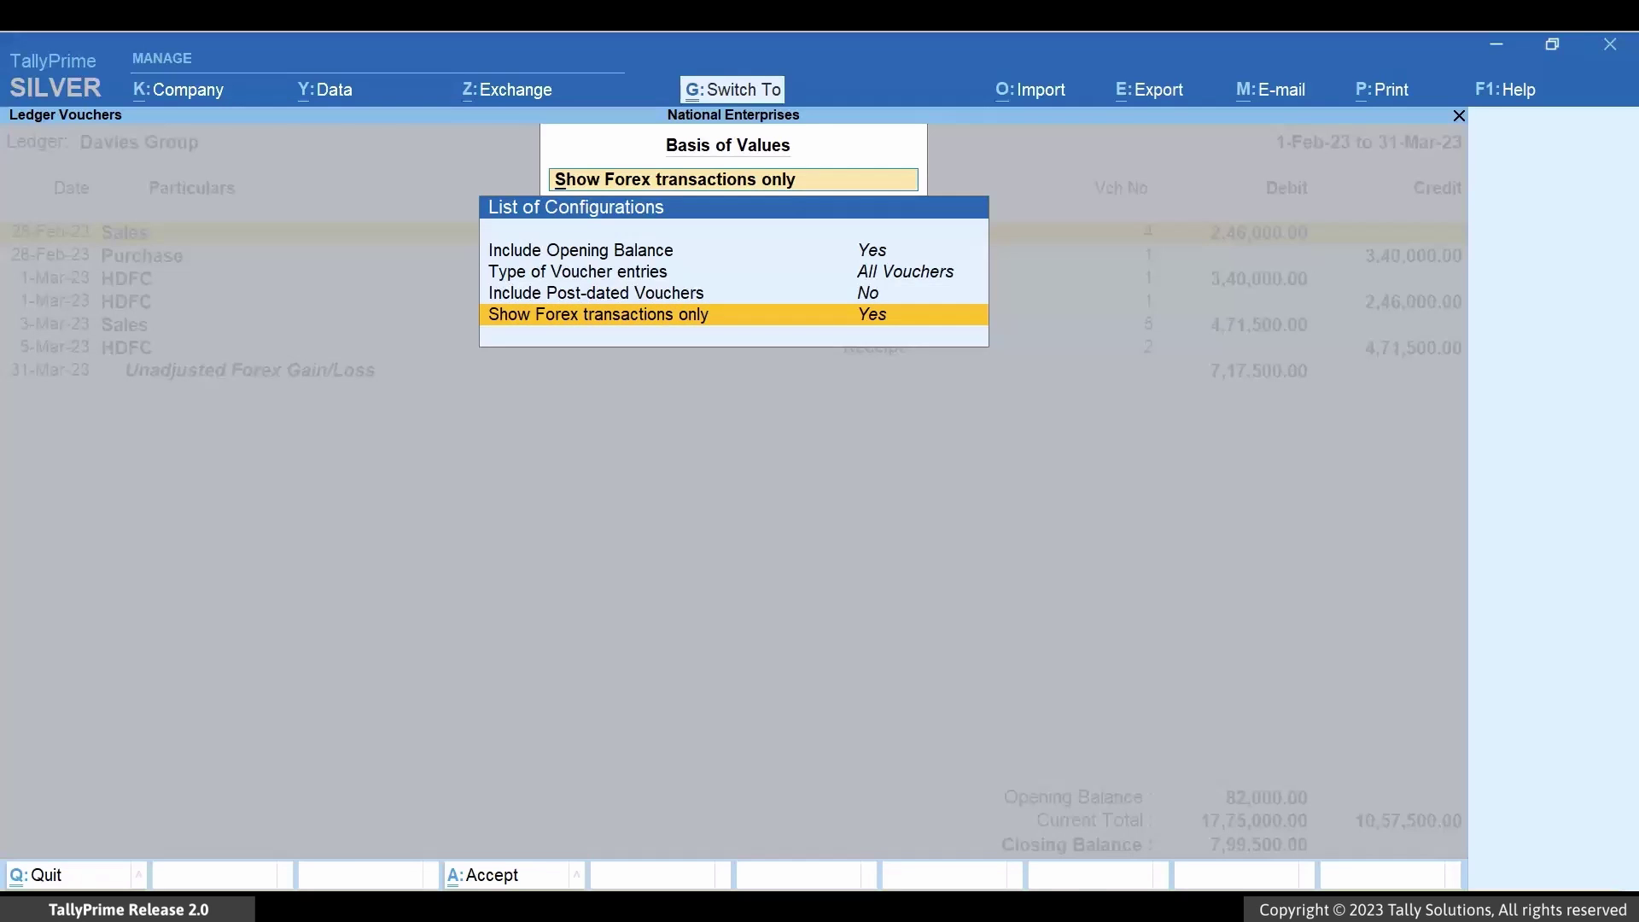
{"action": "key", "text": "ctrl+a"}
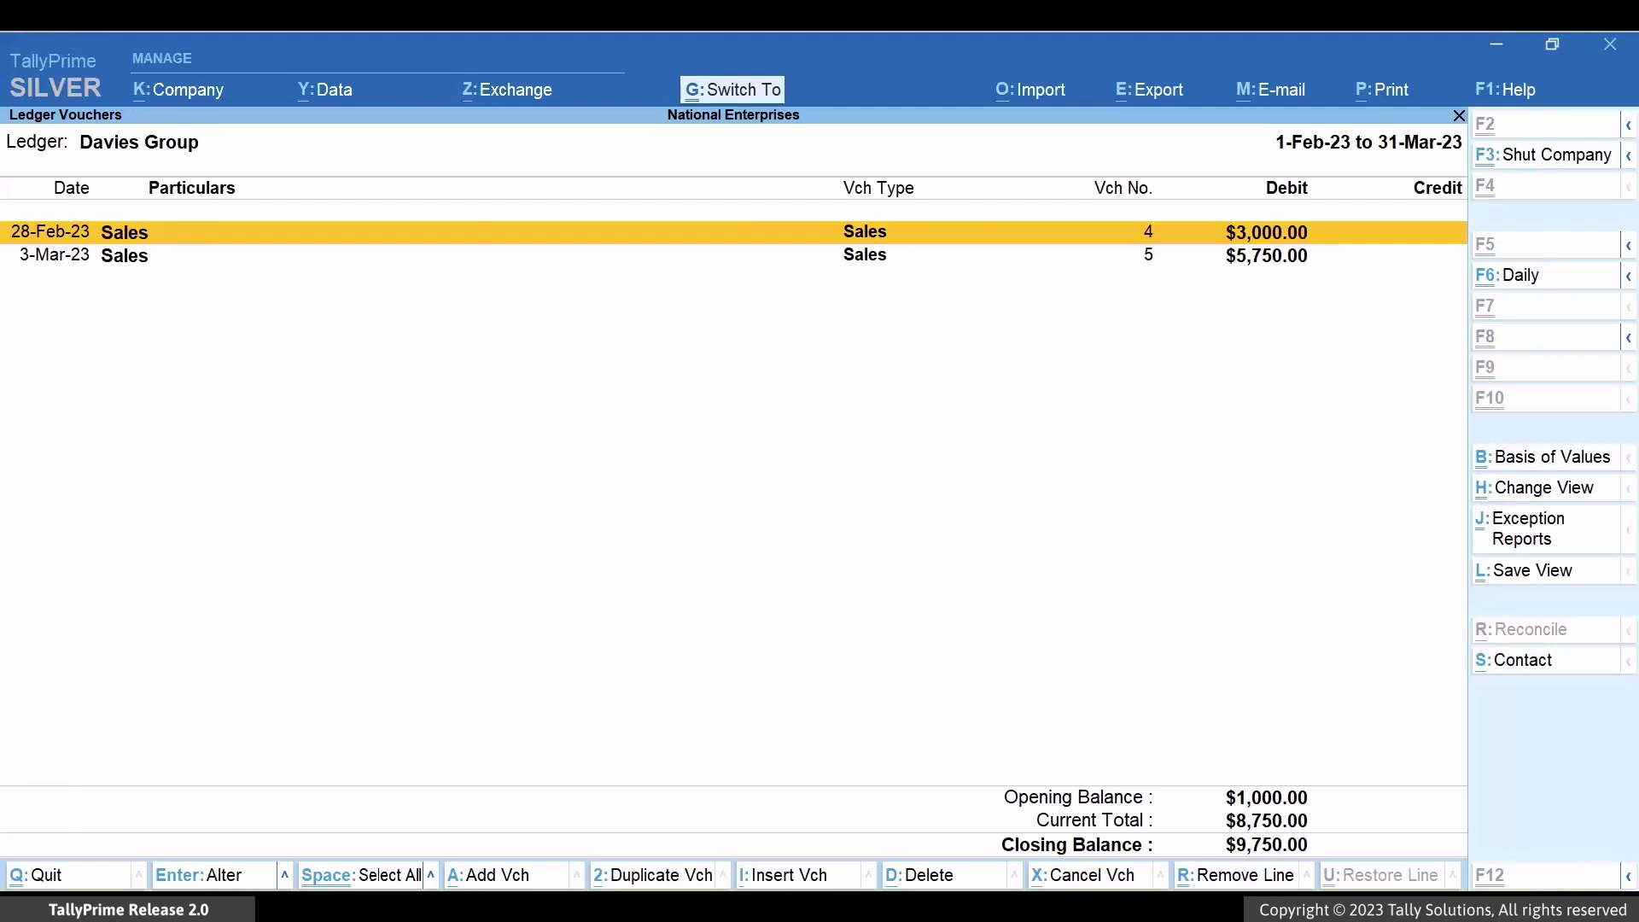
{"action": "key", "text": "ctrl+b"}
{"action": "key", "text": "Down"}
{"action": "key", "text": "Down"}
{"action": "key", "text": "Down"}
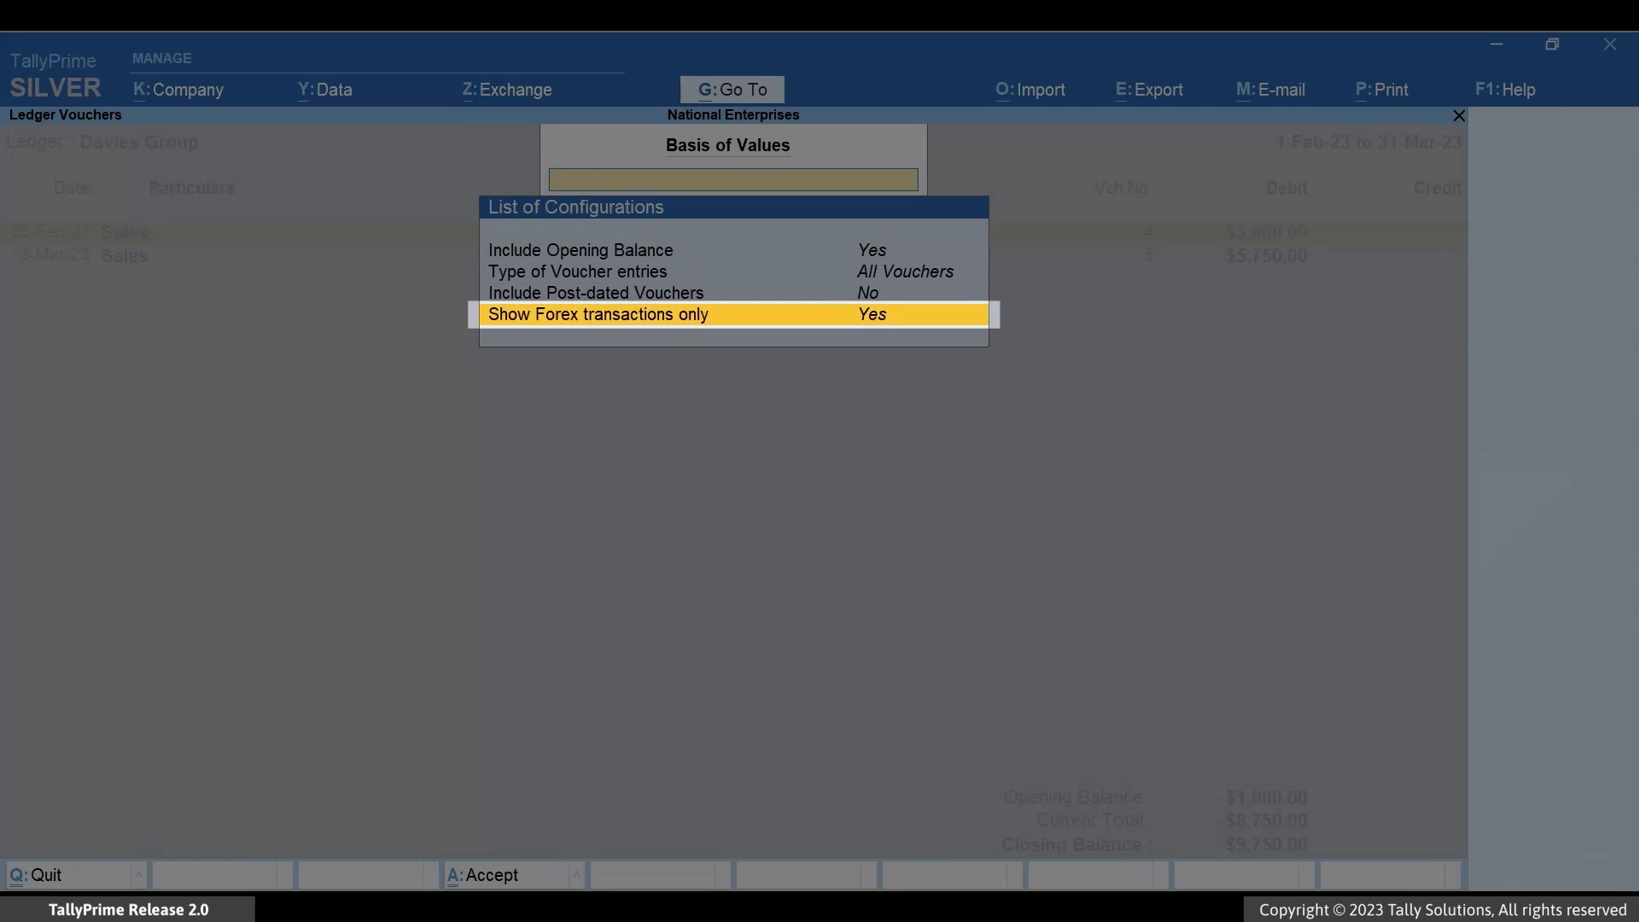
{"action": "key", "text": "Return"}
{"action": "key", "text": "ctrl+a"}
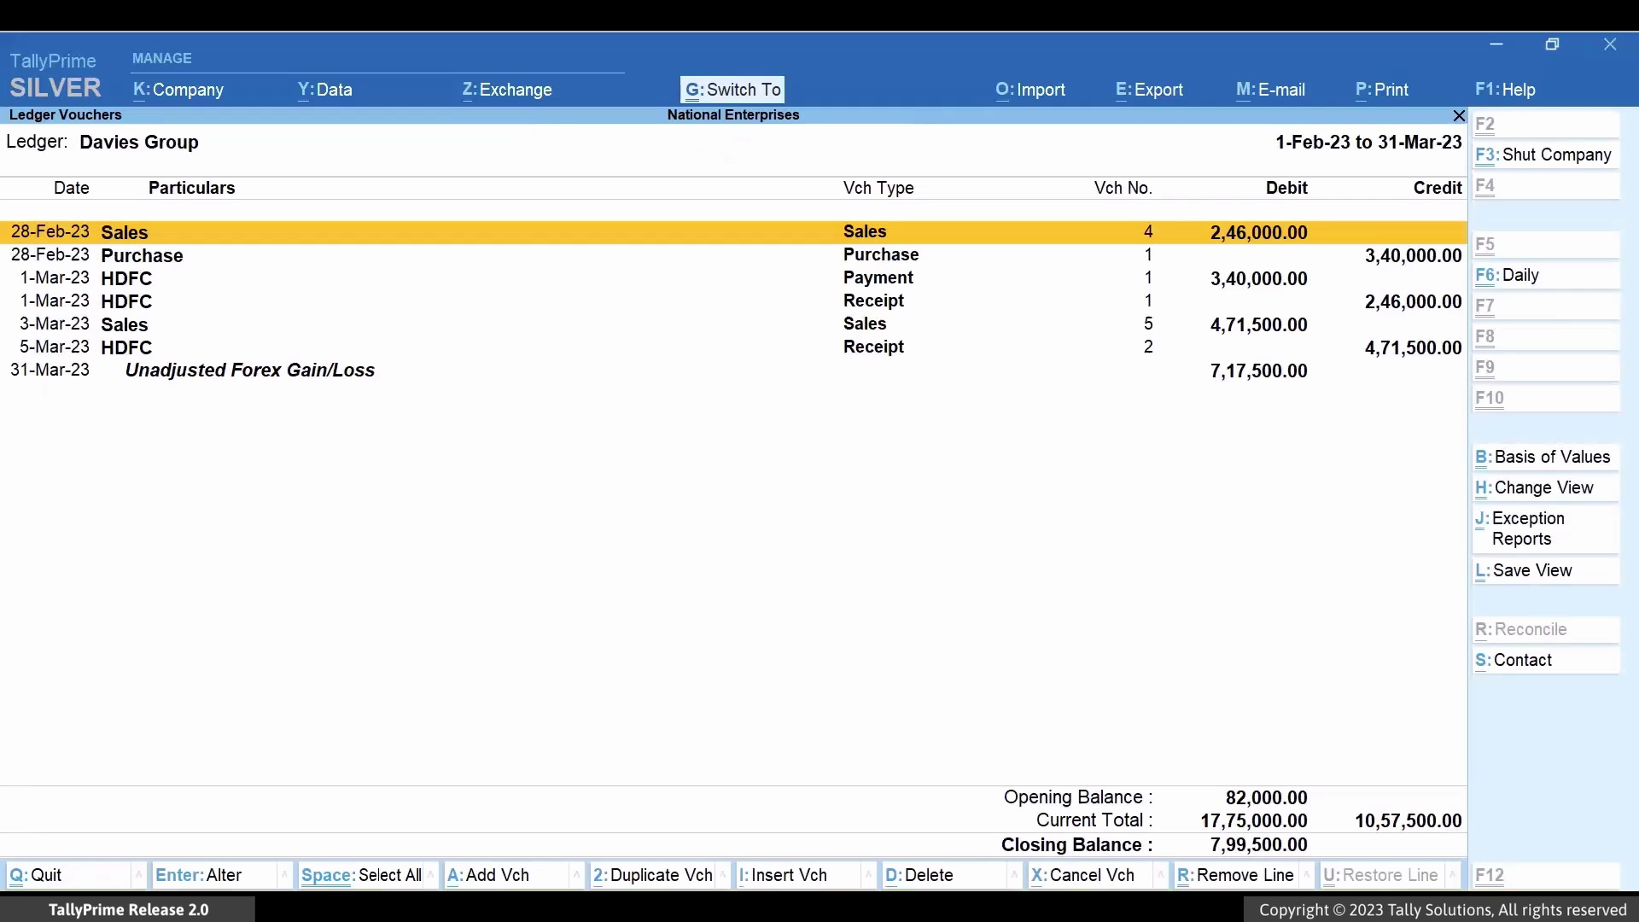